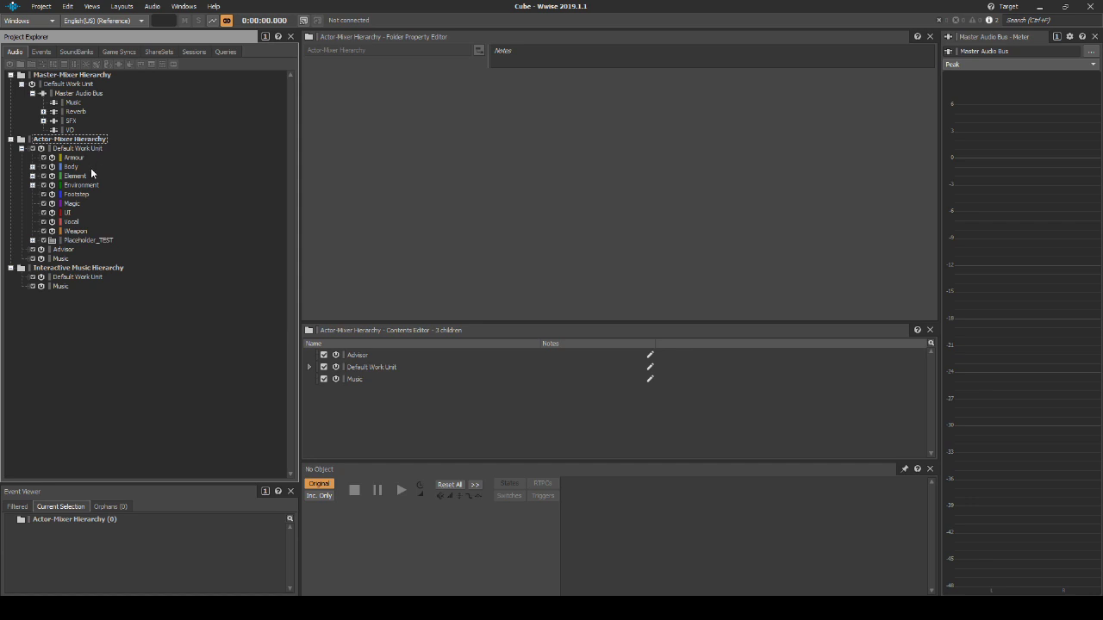
- Select the Footstep folder under the Actor-Mixer Hierarchy's Default Work Unit to show its properties
click(77, 195)
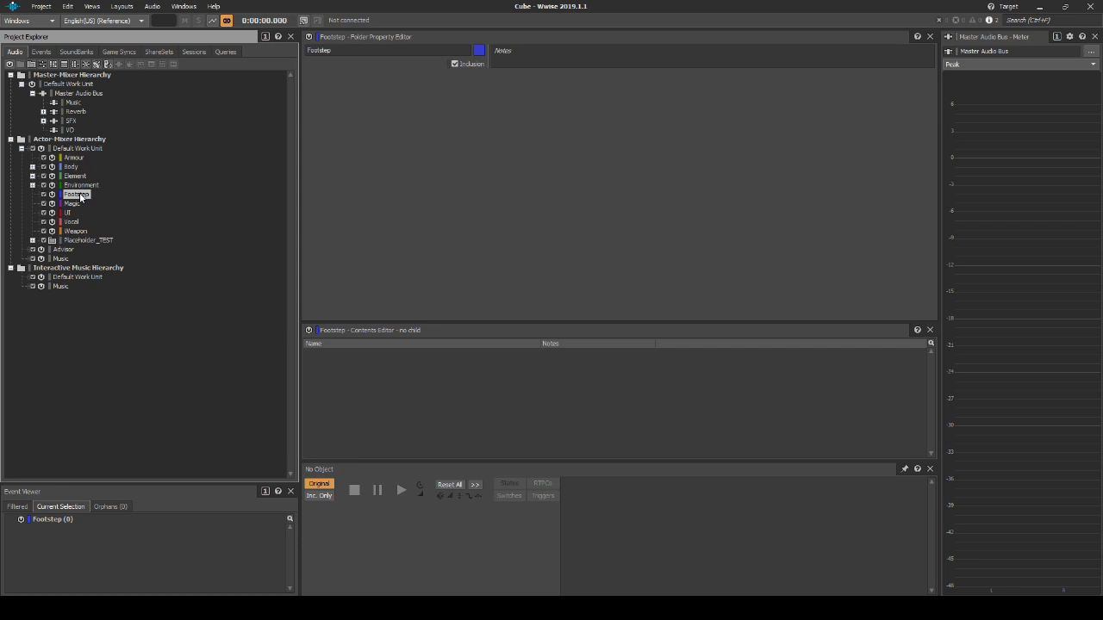
- Add a switch container named Footstep_Human_Player inside the Footstep folder
right_click(80, 196)
mouse_move(159, 201)
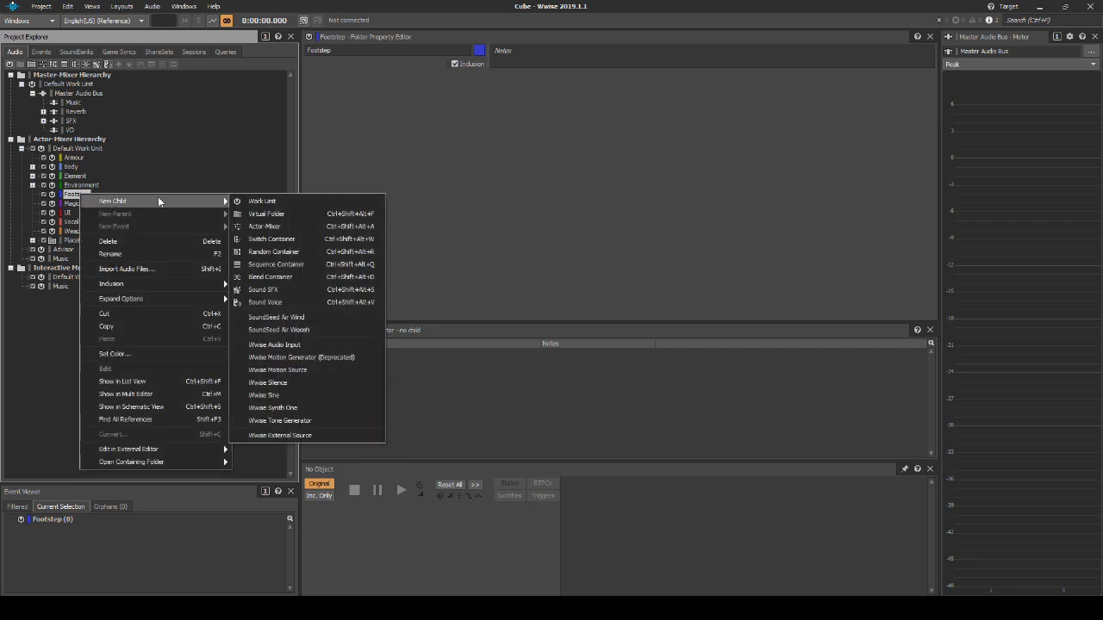
click(269, 239)
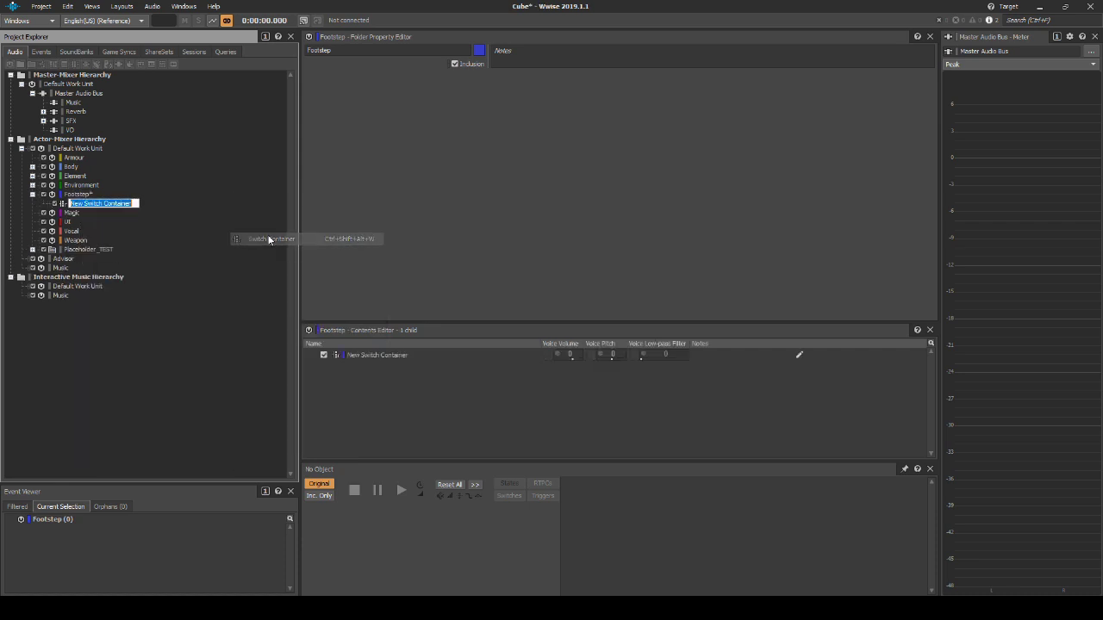
text(Footstep)
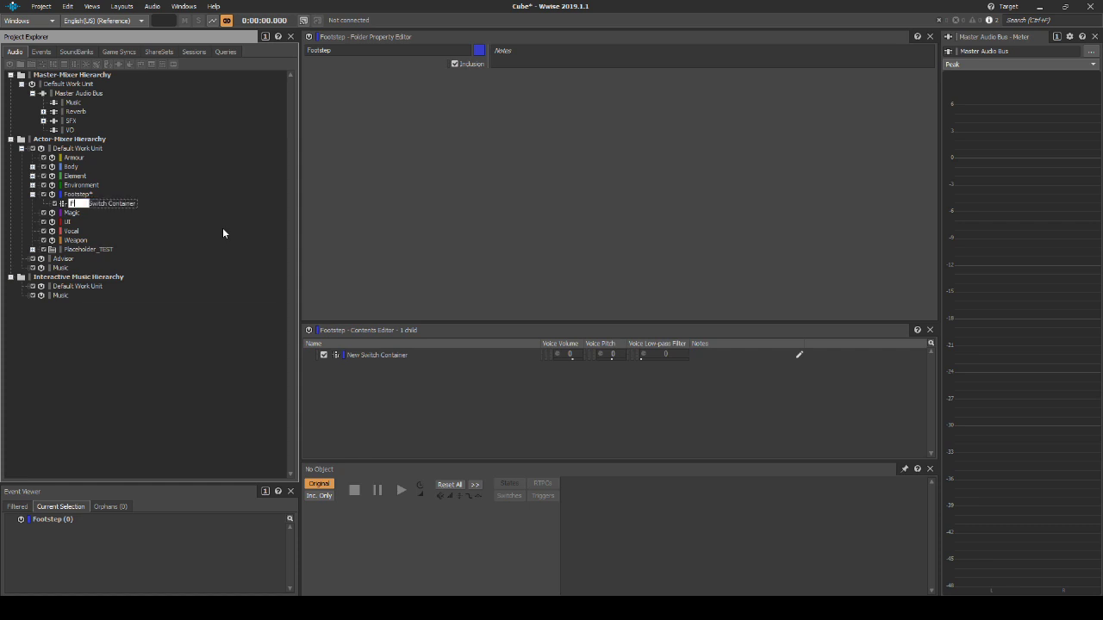
text(_Human_Player)
key(Return)
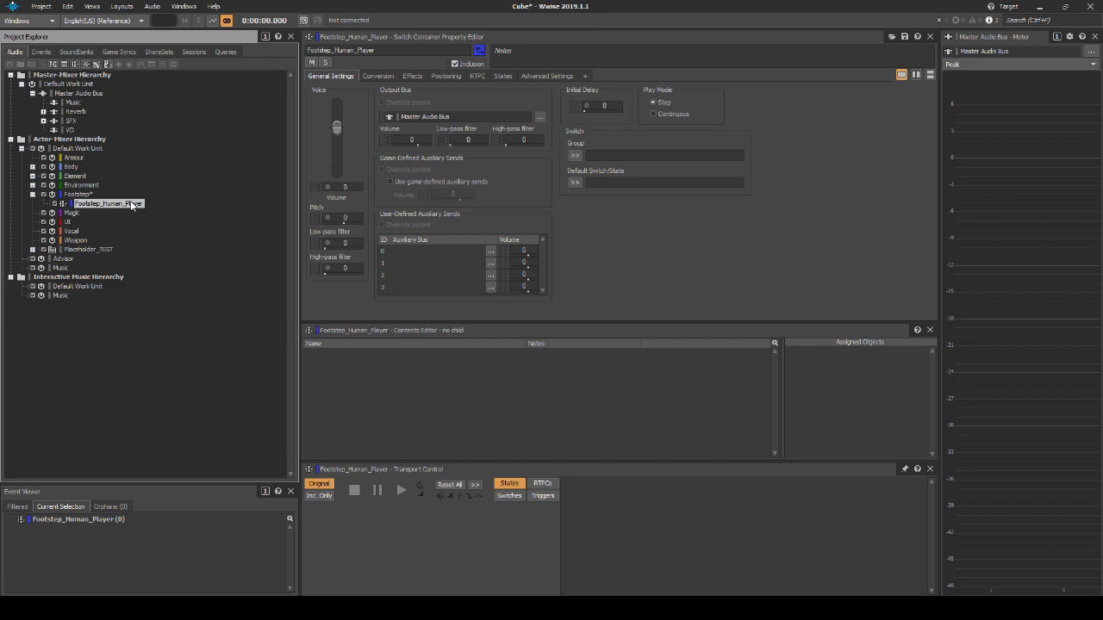
- Set Footstep_Human_Player's output bus to the Footstep bus under SFX
click(43, 121)
drag(92, 167, 425, 121)
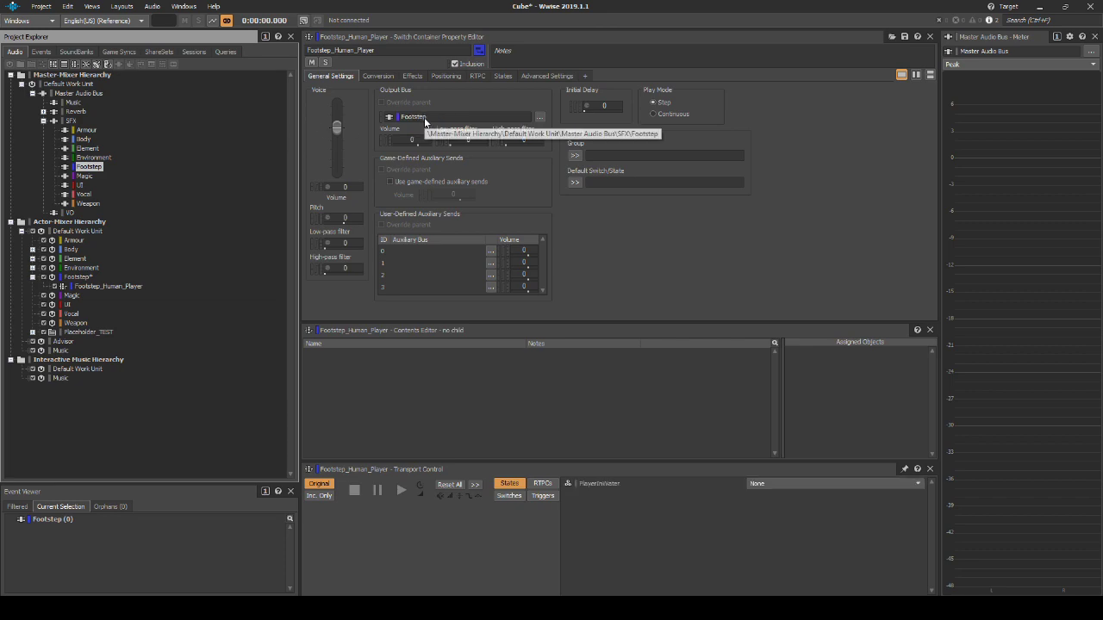
click(403, 120)
click(45, 122)
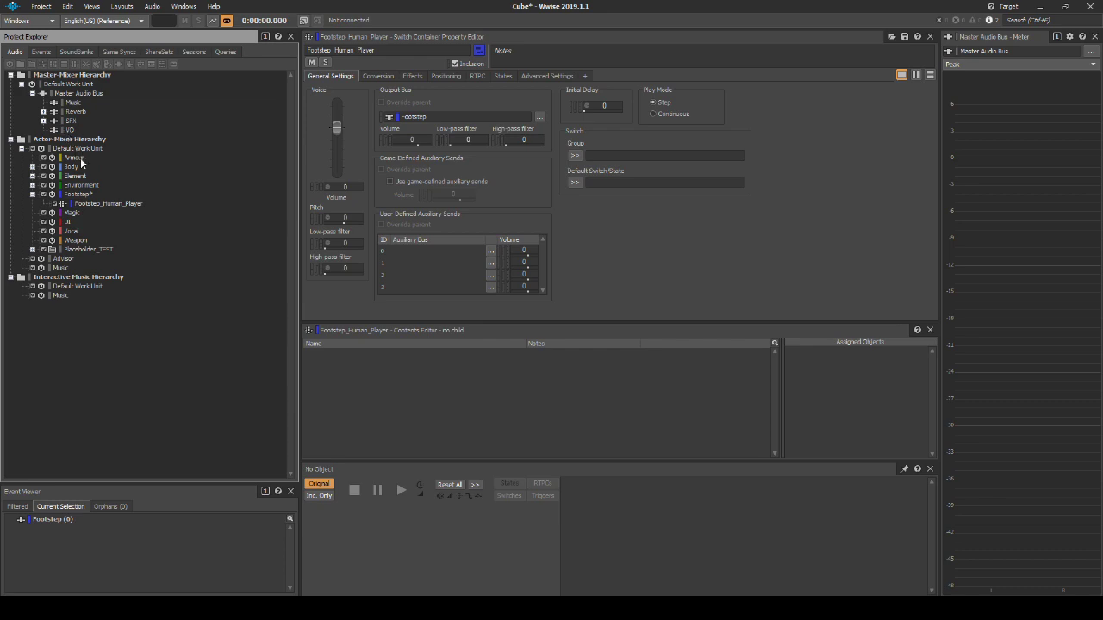
click(106, 203)
- Nest a switch container named Footstep_Human_Player_State inside Footstep_Human_Player and select it
right_click(106, 204)
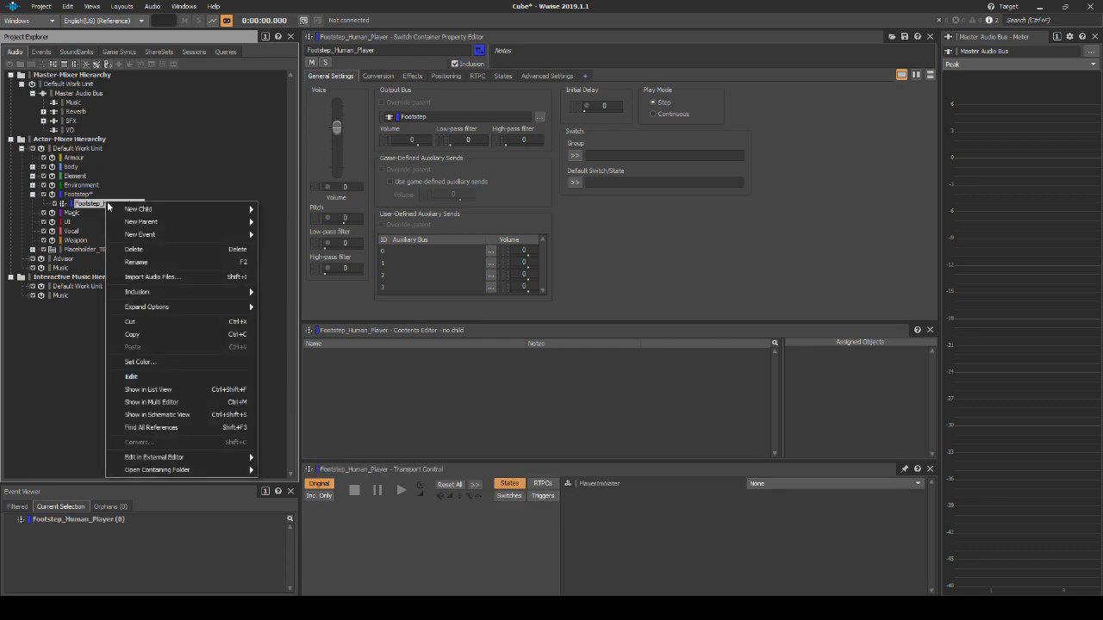
mouse_move(234, 210)
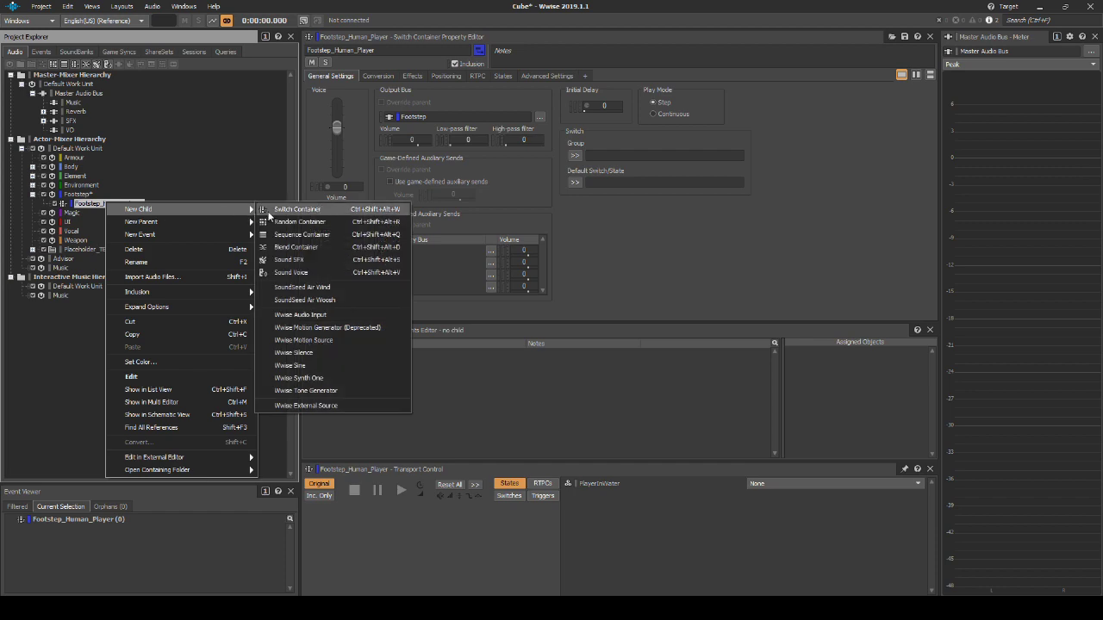
click(273, 211)
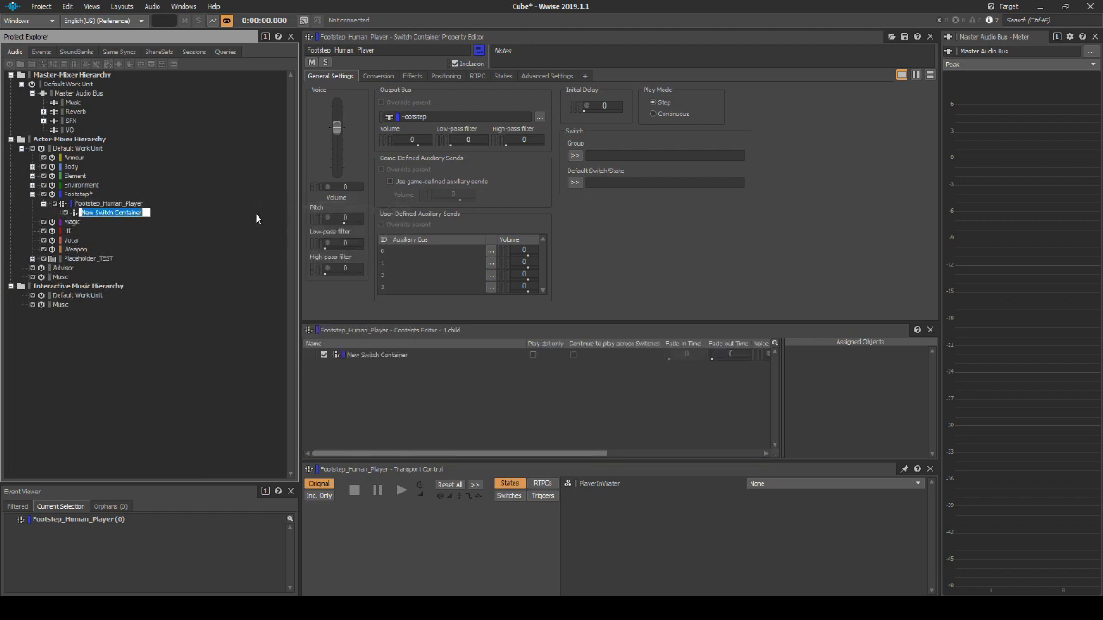
text(Footstep_Human_Player_State)
key(Return)
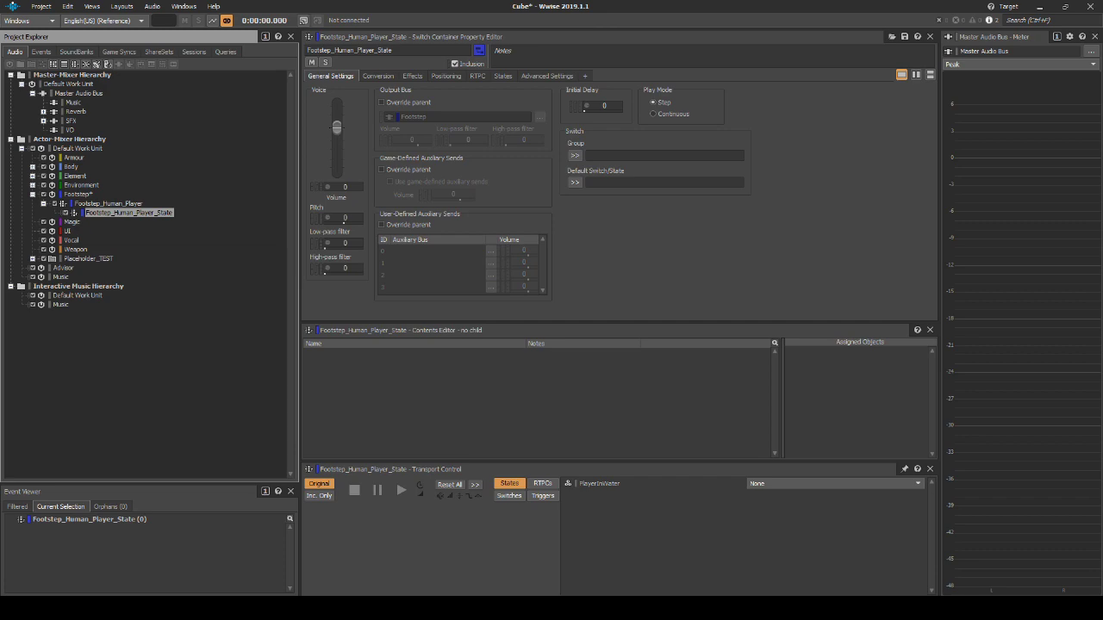
click(129, 214)
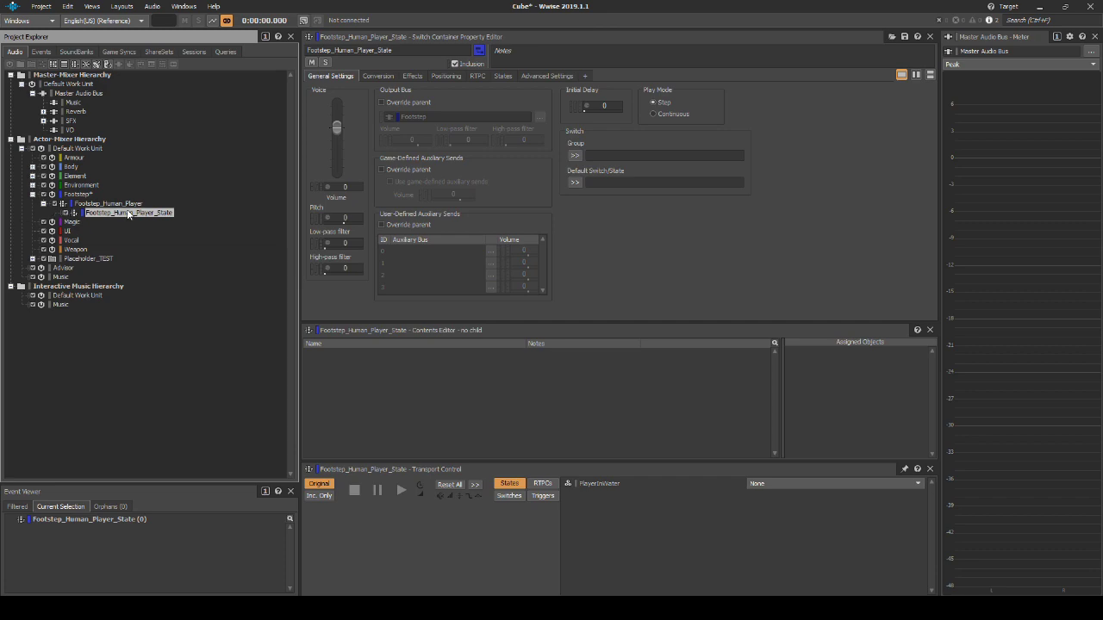
- Add a random container named Footstep_Underwater_Bubbles under Footstep_Human_Player_State
right_click(129, 213)
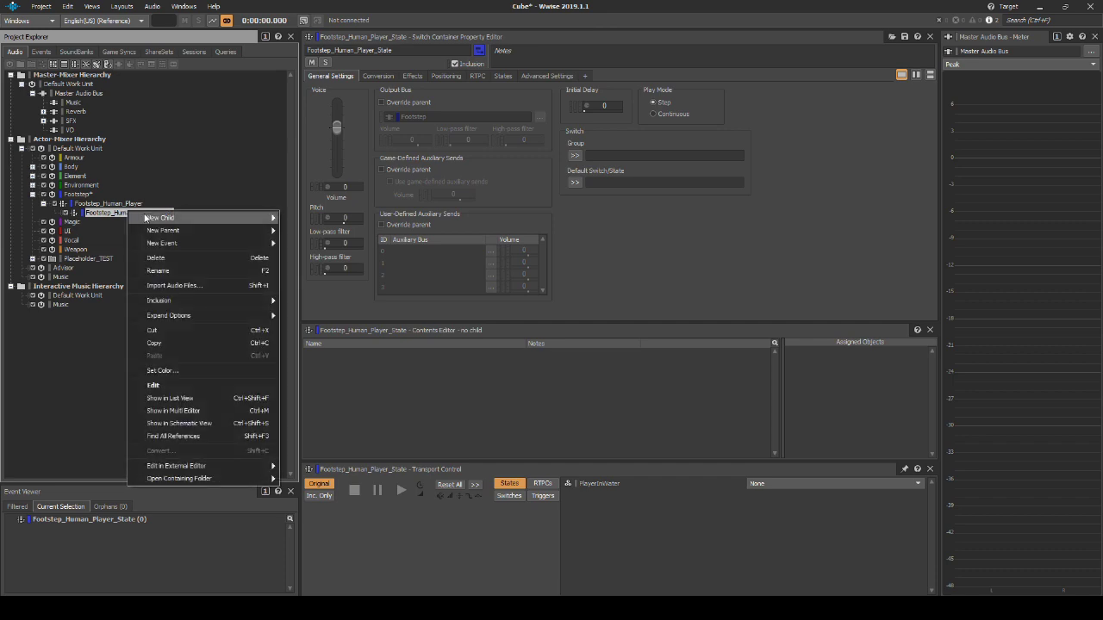
mouse_move(160, 219)
click(291, 230)
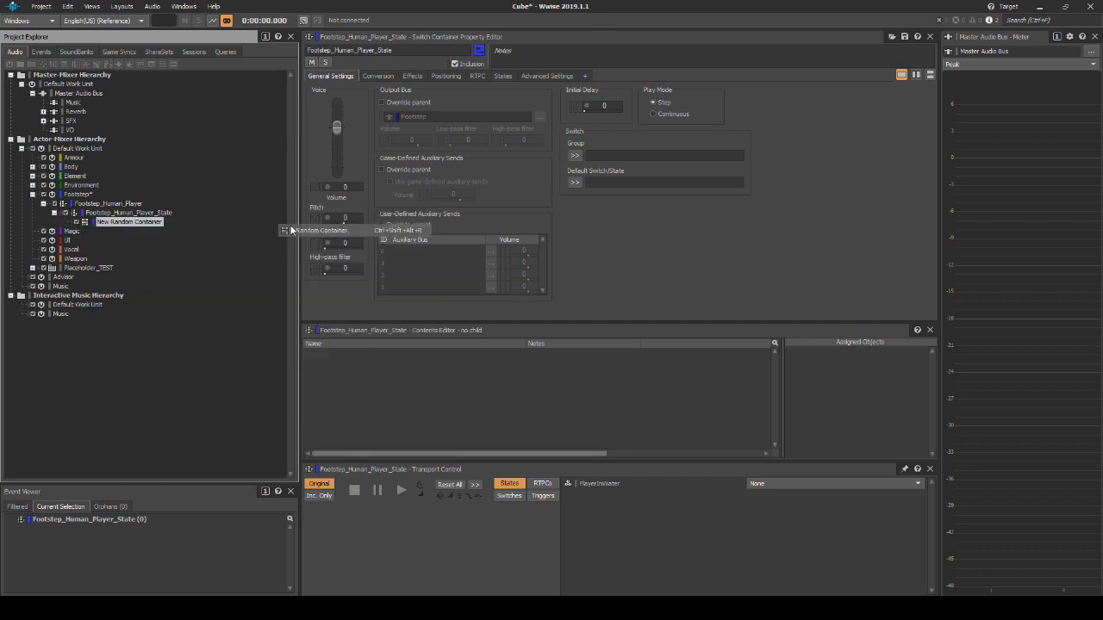
text(Footstep)
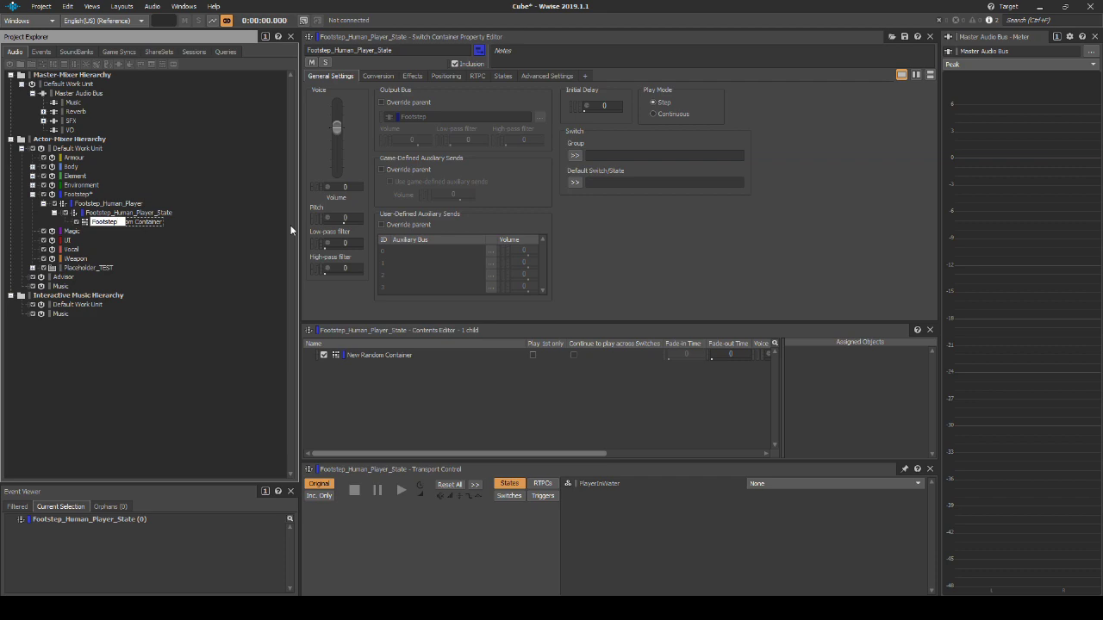
text(_Underwater_Bubbles)
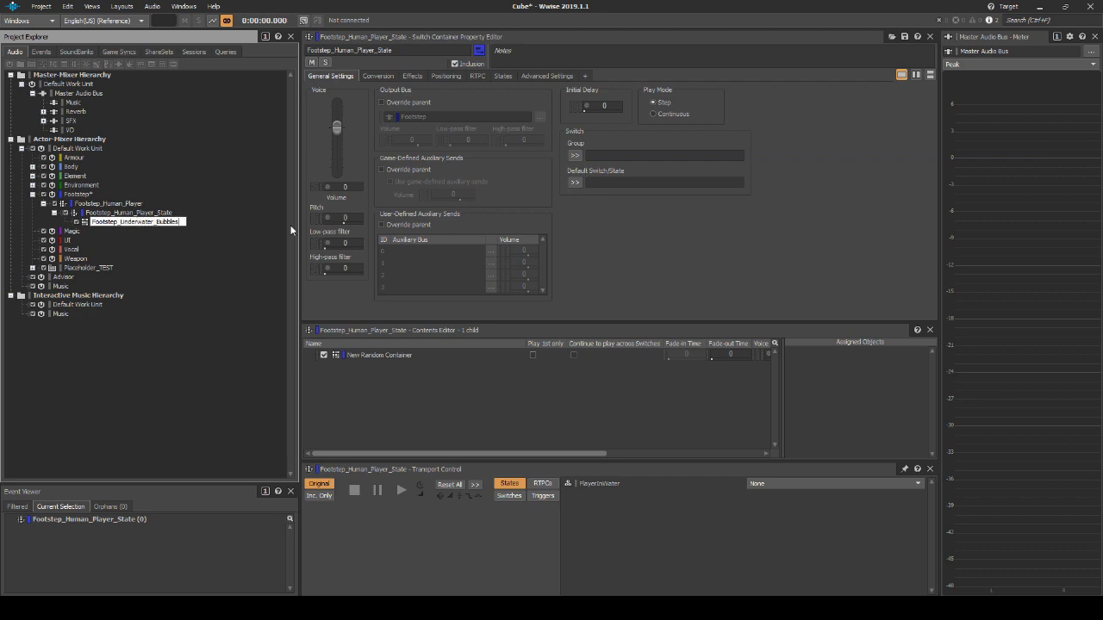
key(Return)
- Import the 16 water bubble sounds into it, storing them in SFX\Footstep\Underwater
key(alt+Tab)
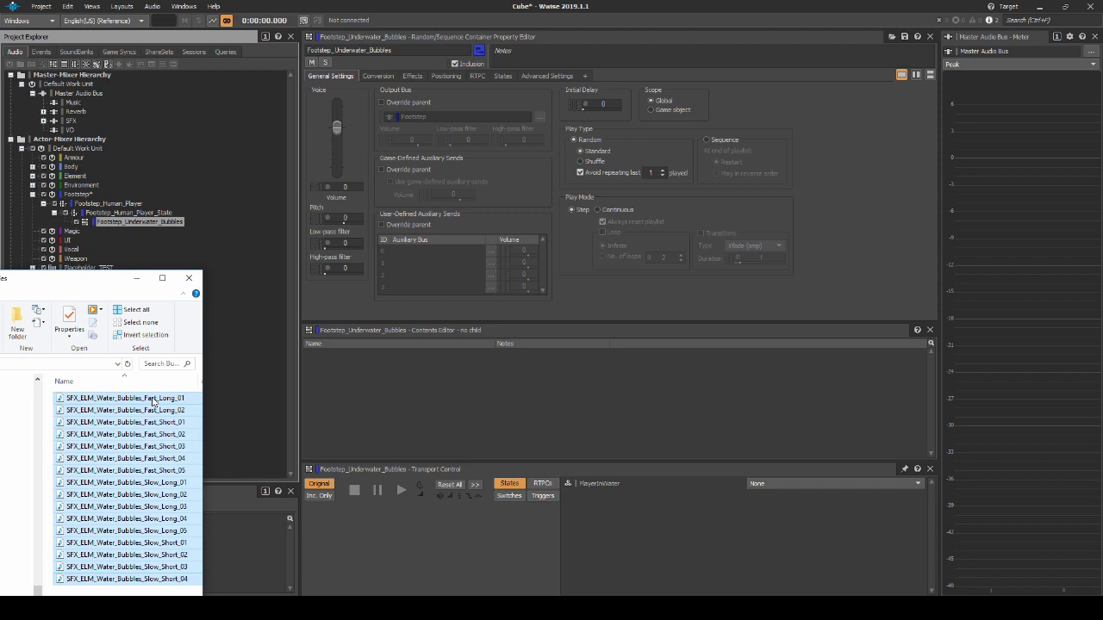
drag(153, 402, 178, 227)
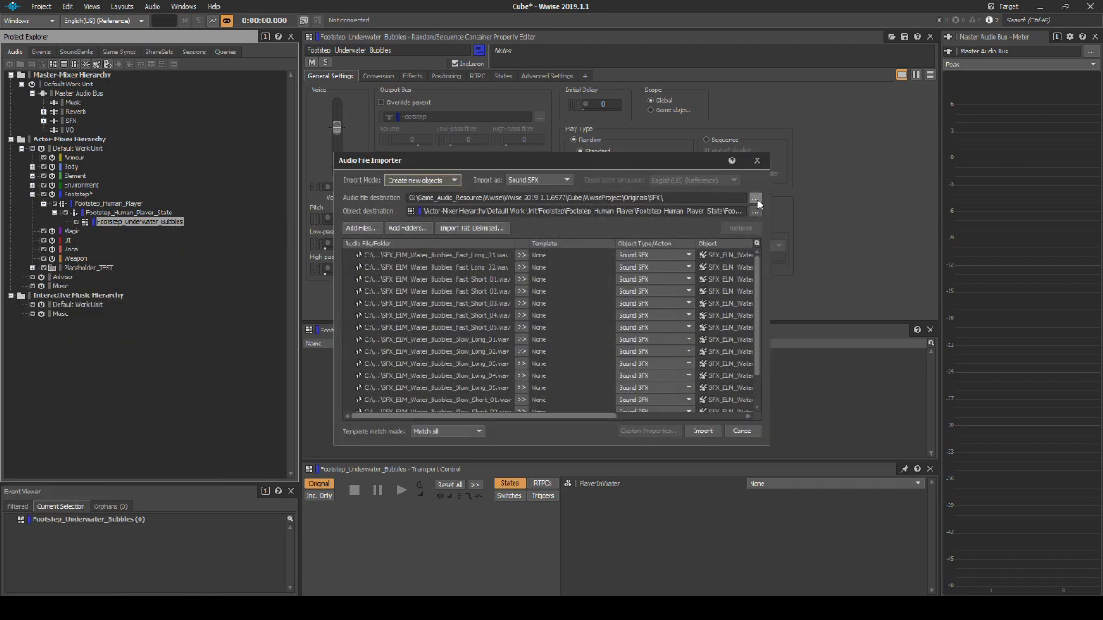
click(755, 200)
right_click(502, 321)
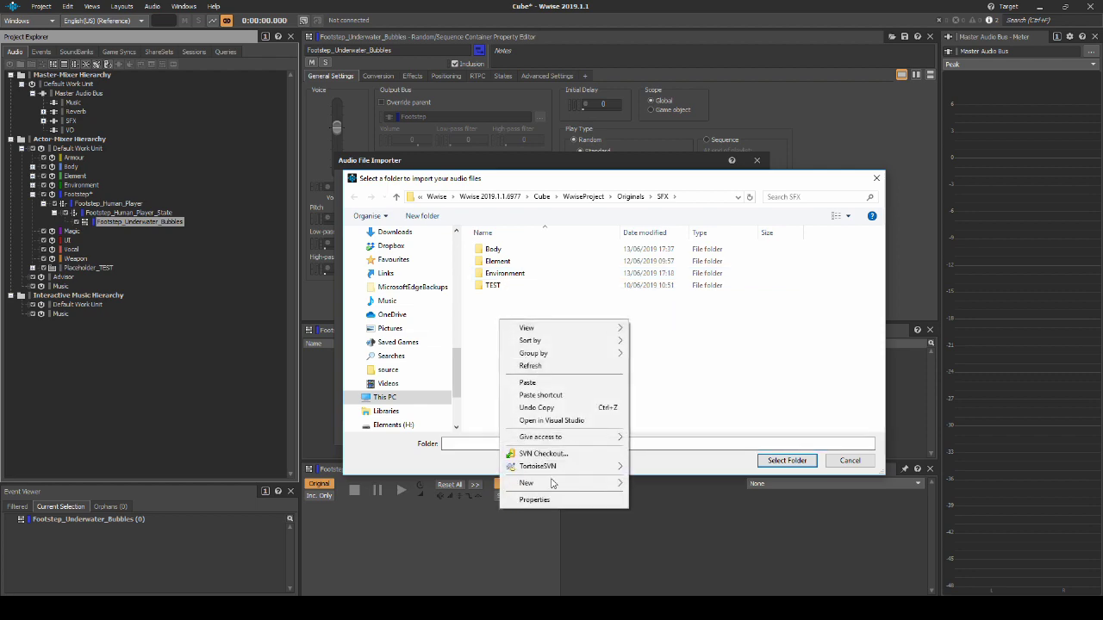
mouse_move(552, 484)
click(653, 299)
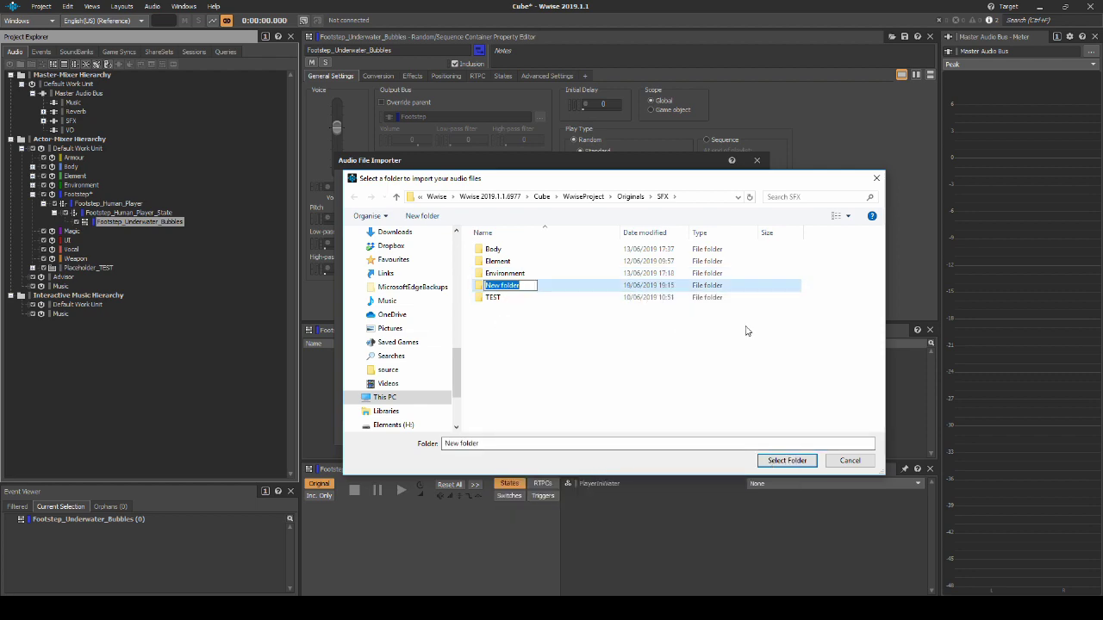
text(Footstep)
key(Return)
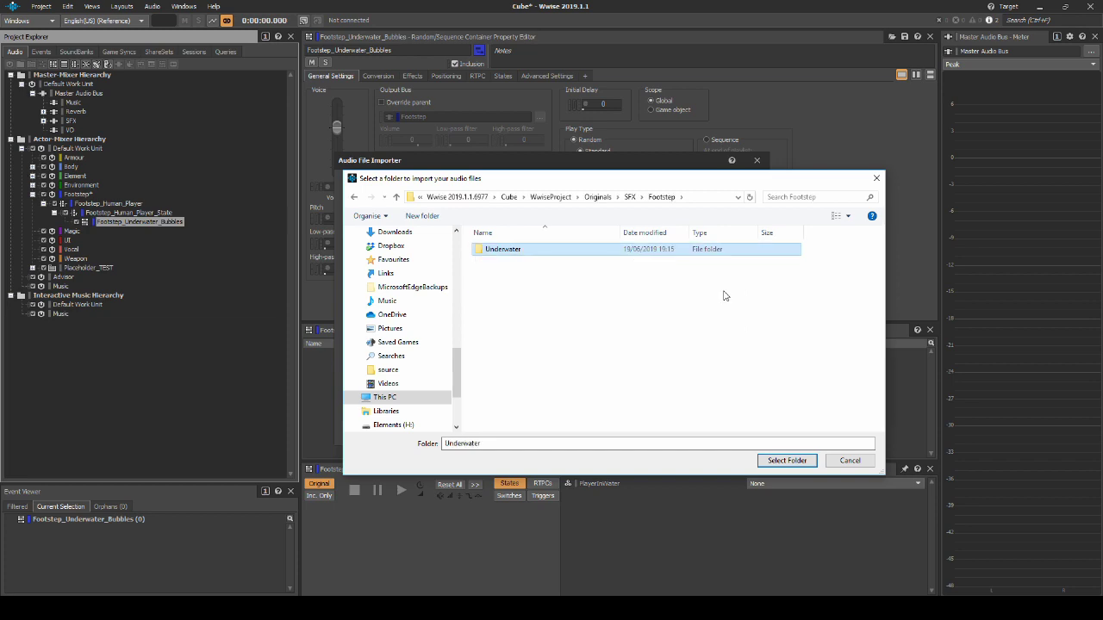
double_click(528, 249)
click(786, 460)
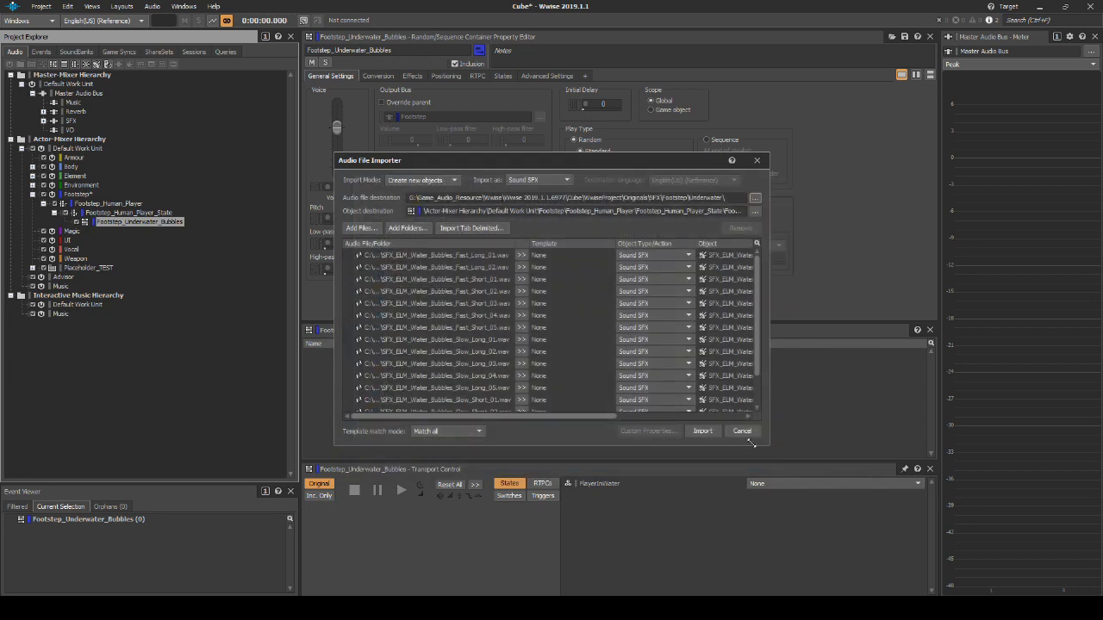
click(702, 430)
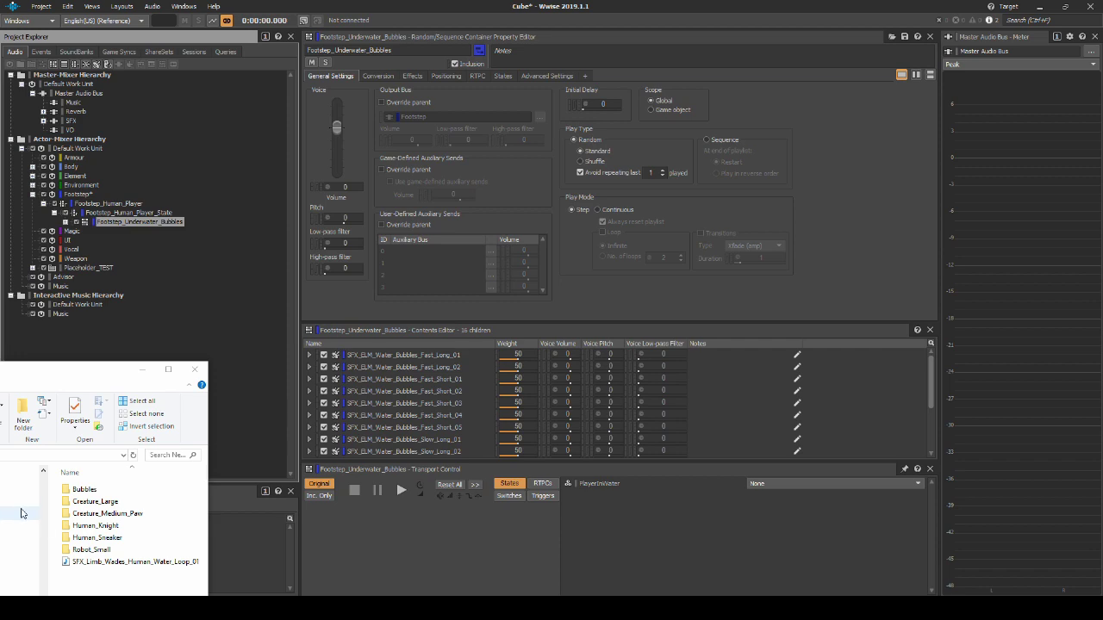
- Import SFX_Limb_Wades_Human_Water_Loop_01 under Footstep_Human_Player_State, storing it in Footstep\Underwater
drag(141, 565, 146, 218)
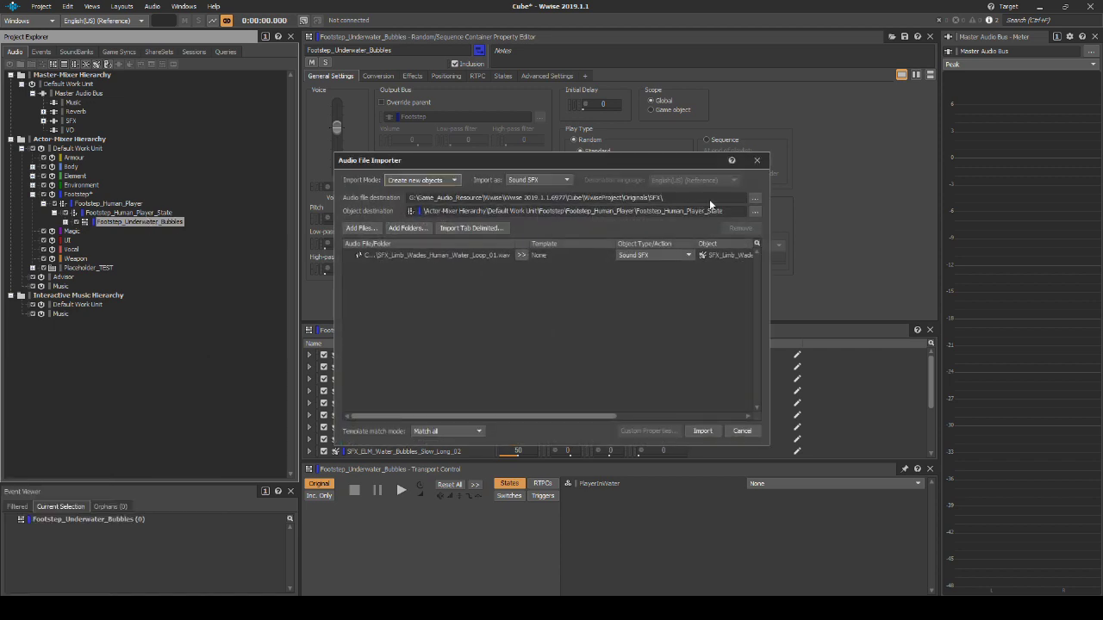
click(755, 197)
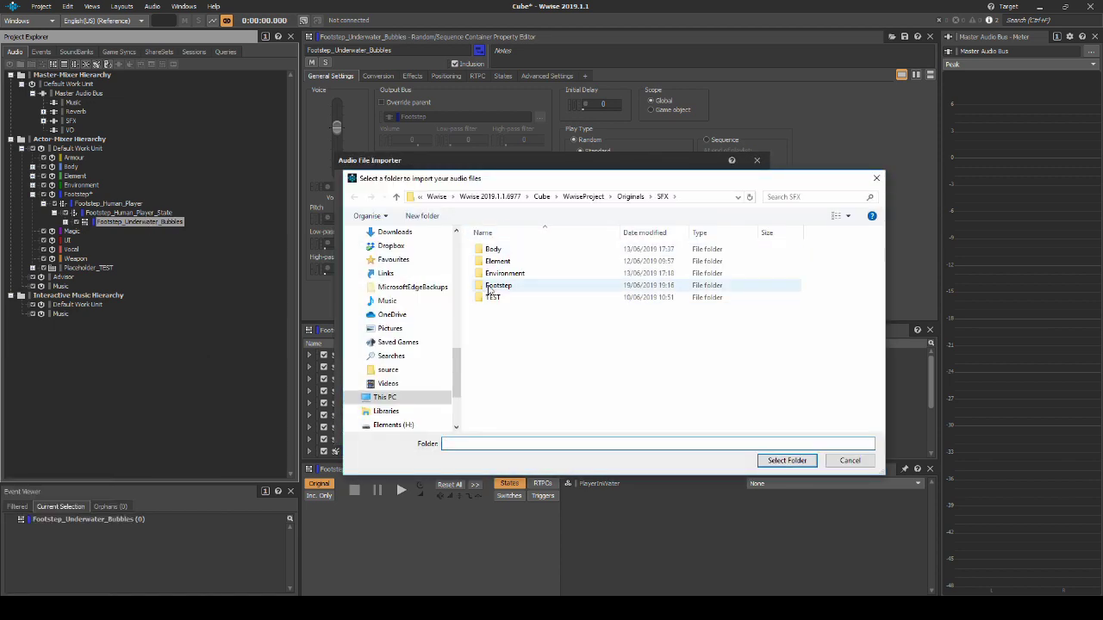
double_click(500, 286)
click(504, 249)
double_click(504, 250)
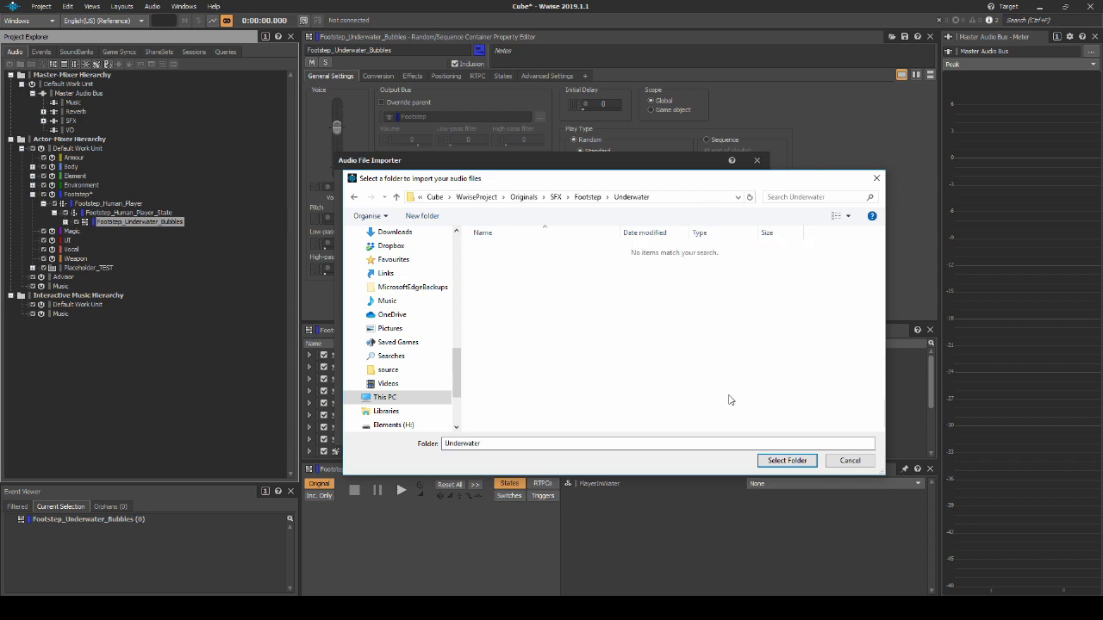
click(784, 460)
click(710, 434)
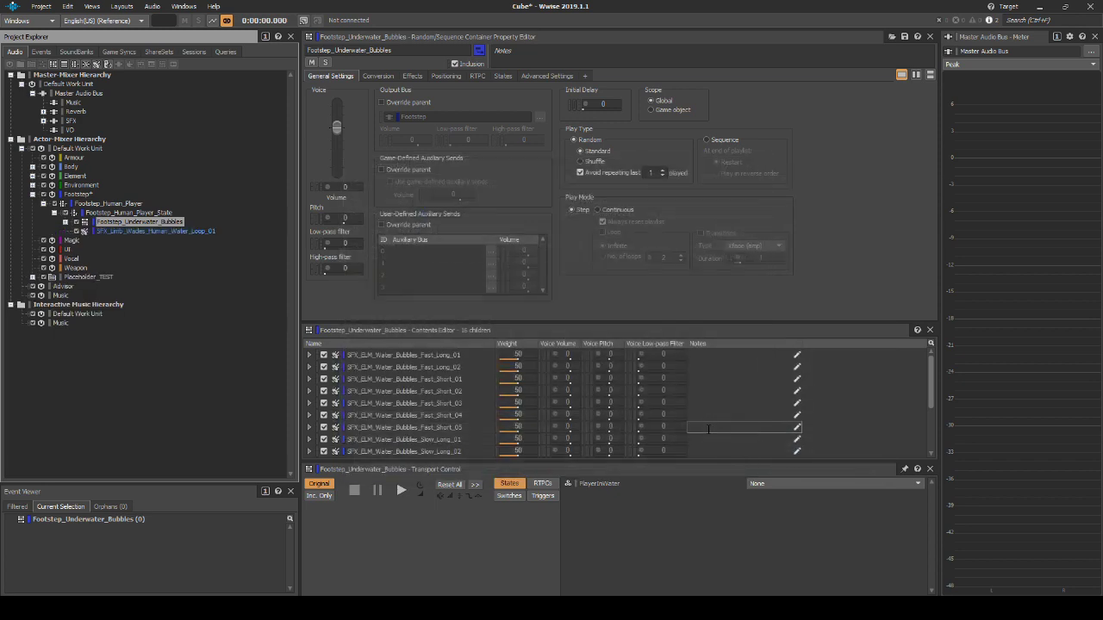
- Set the water wading loop sound to Loop (Infinite)
click(205, 231)
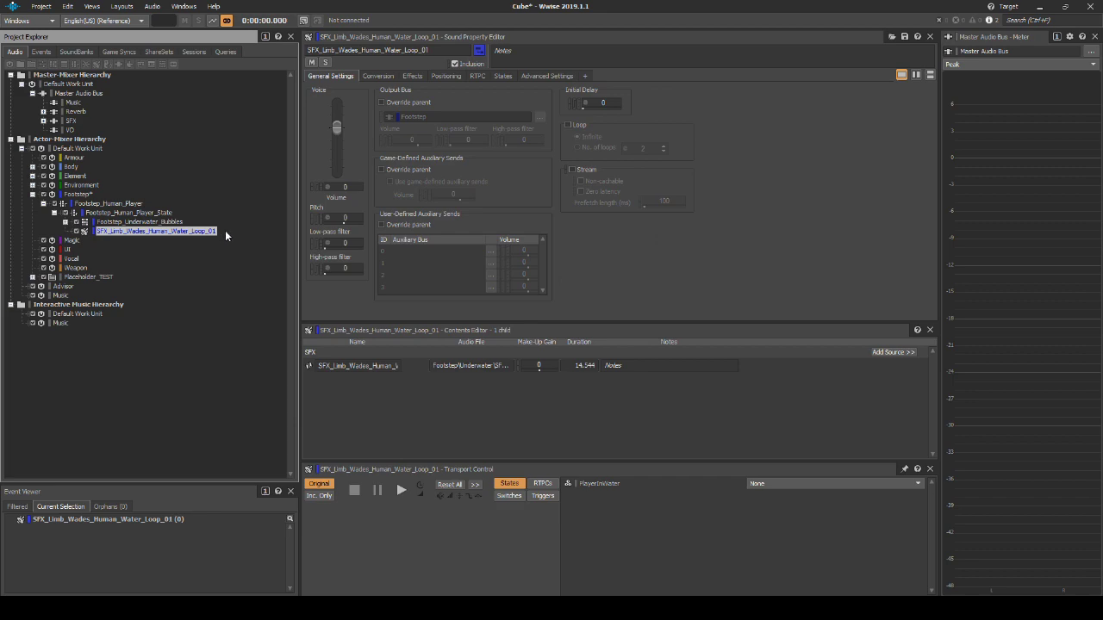
click(567, 125)
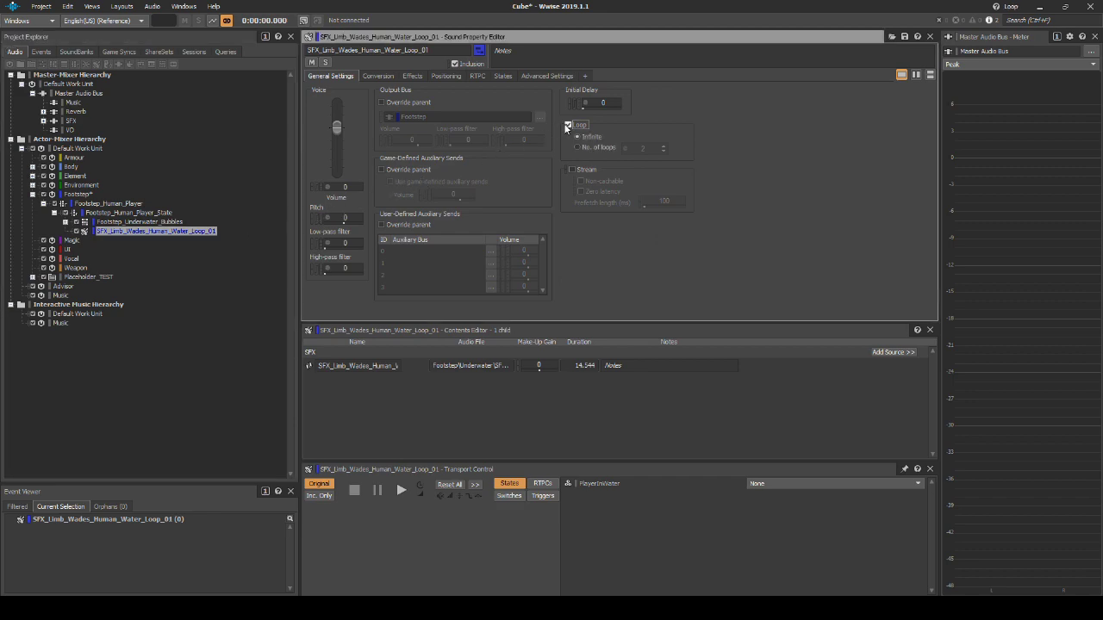
click(131, 214)
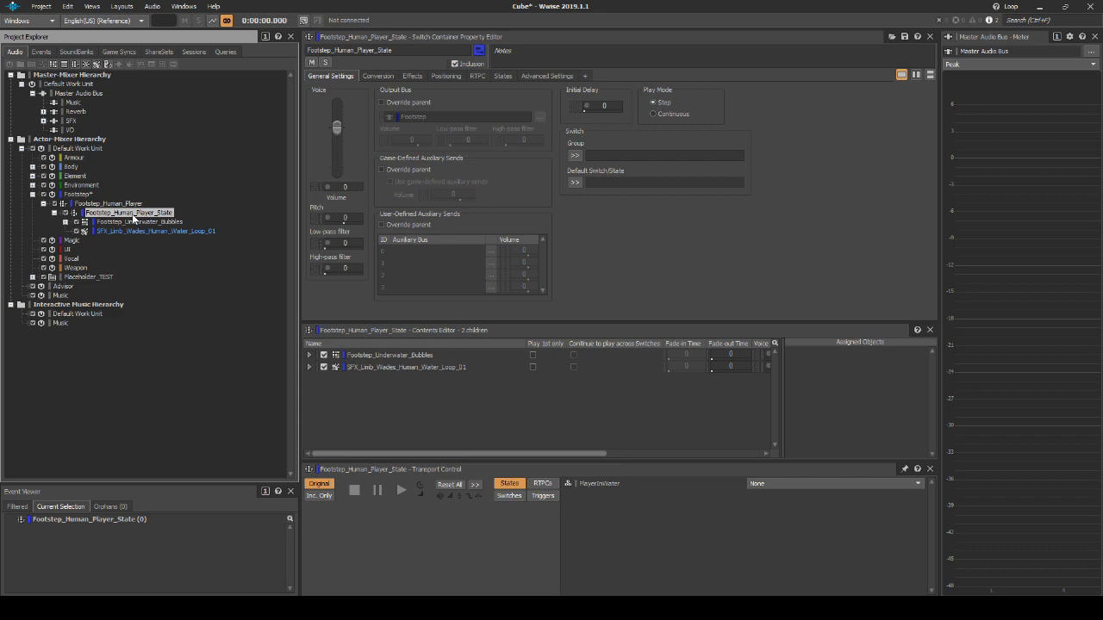
- Create an empty switch container named Footstep_Human_Player_Run under Footstep_Human_Player_State
right_click(133, 219)
mouse_move(244, 222)
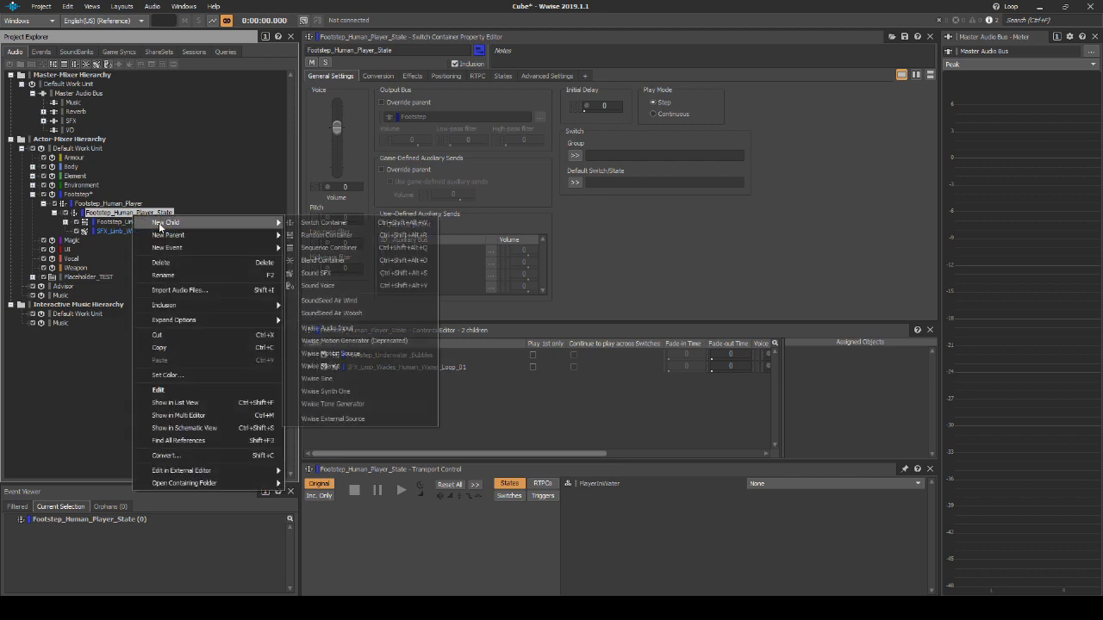
click(292, 223)
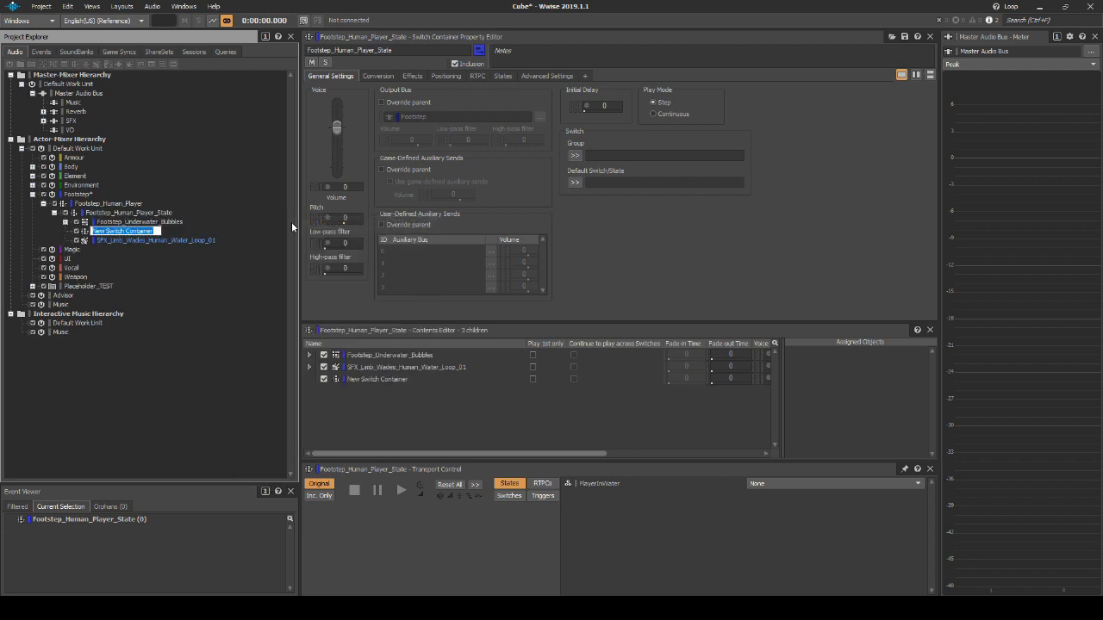
text(Footstep_Human_Player_Run)
key(Return)
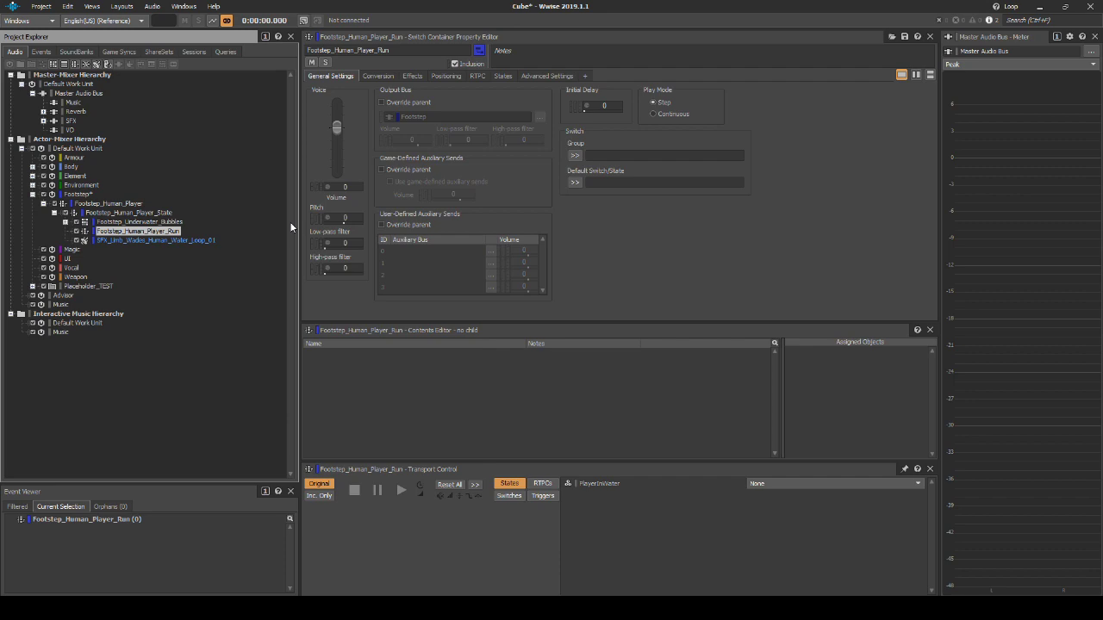
- Create nine sequence containers inside Footstep_Human_Player_Run
right_click(168, 231)
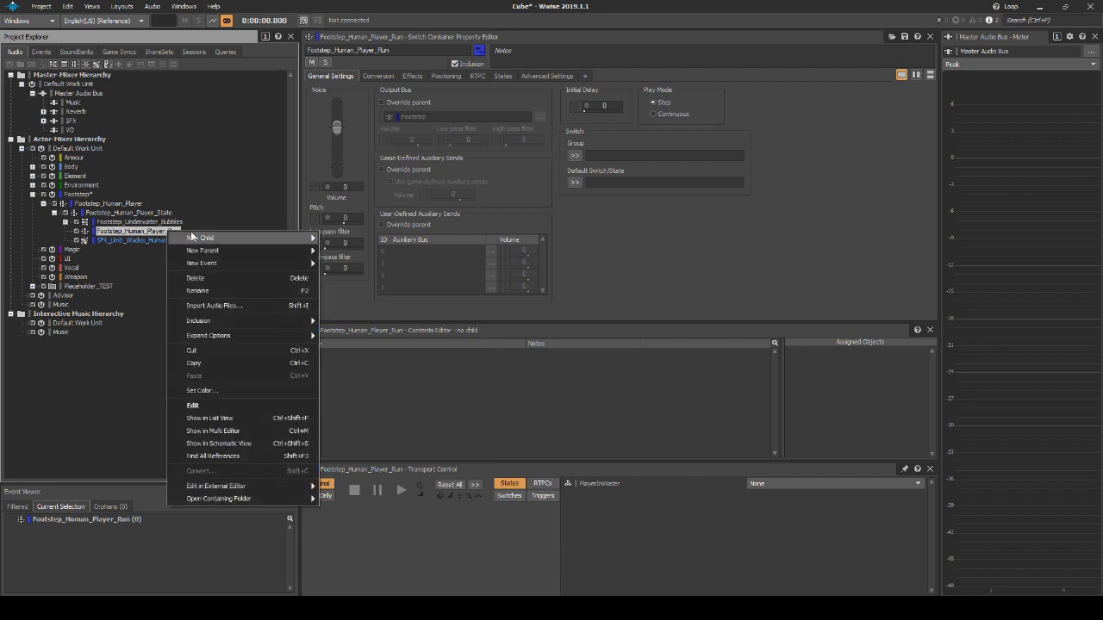
mouse_move(205, 238)
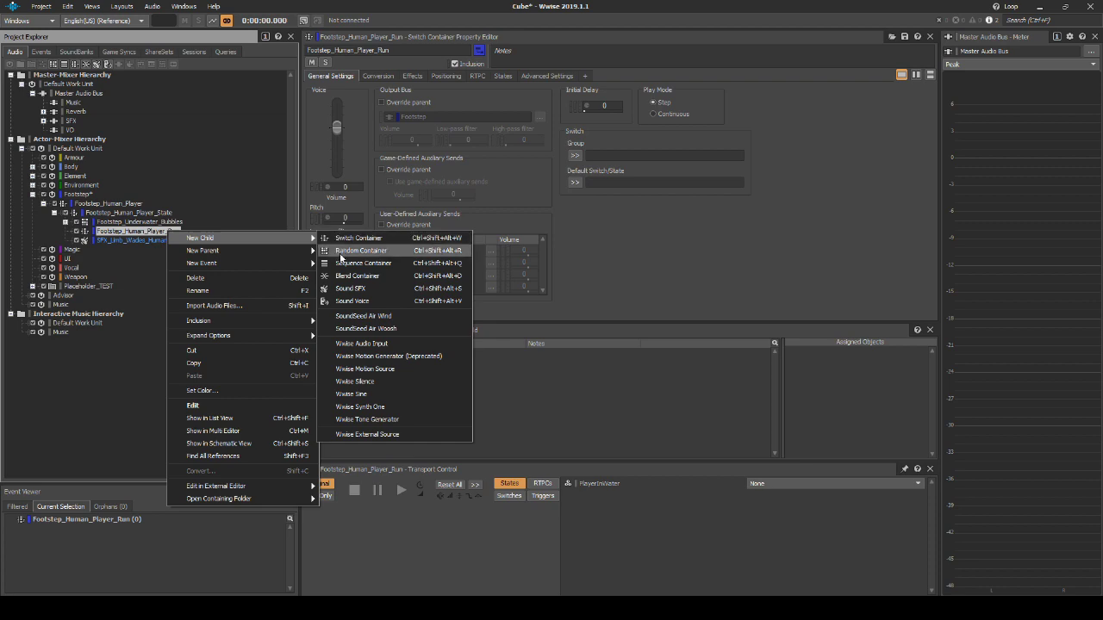
click(363, 263)
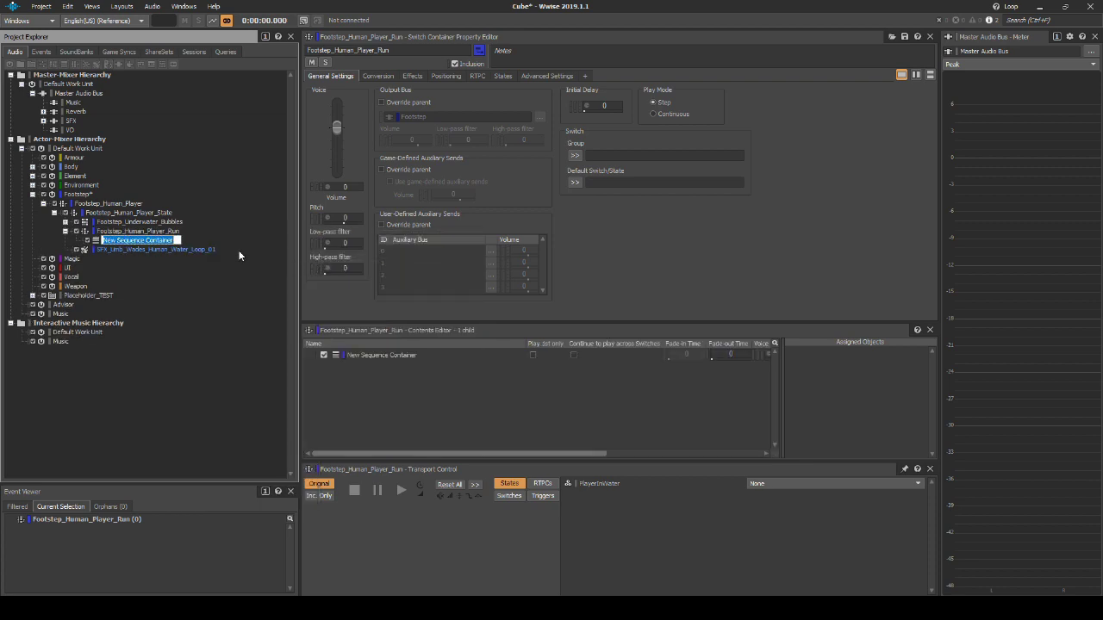
key(Return)
click(148, 231)
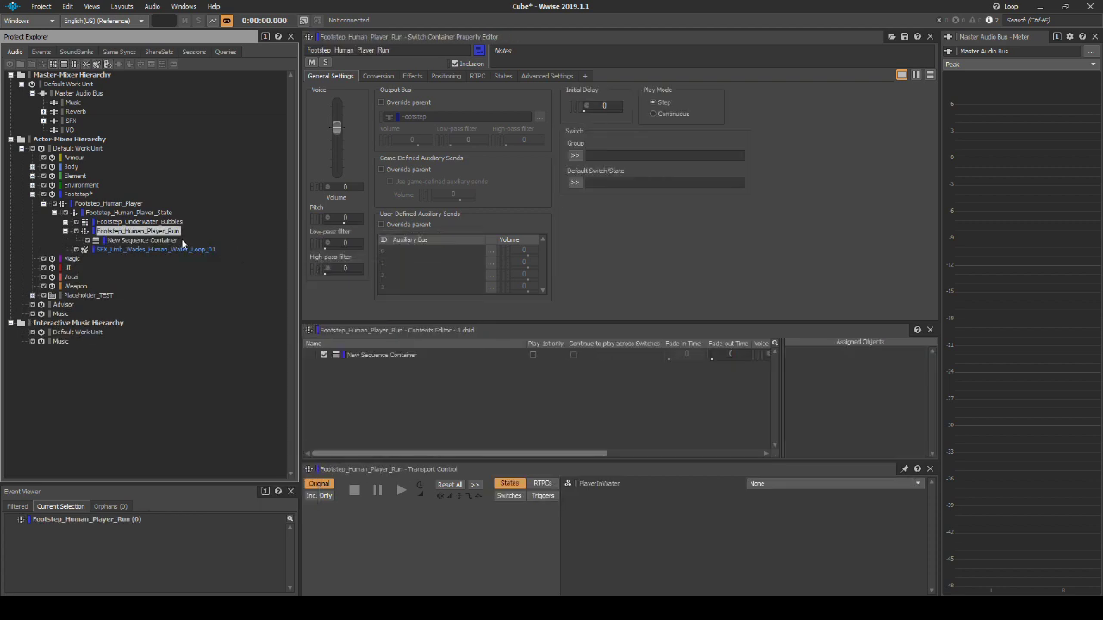
key(ctrl+v)
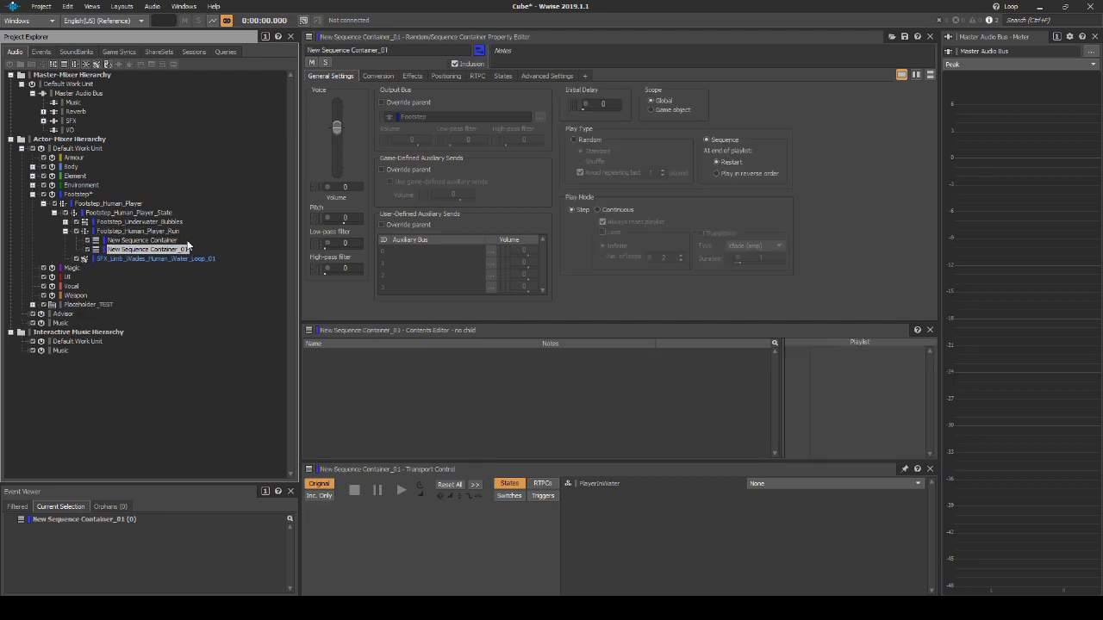
key(ctrl+v)
key(ctrl+v)
key(ctrl+v)
key(ctrl+v)
key(ctrl+v)
key(ctrl+v)
key(ctrl+v)
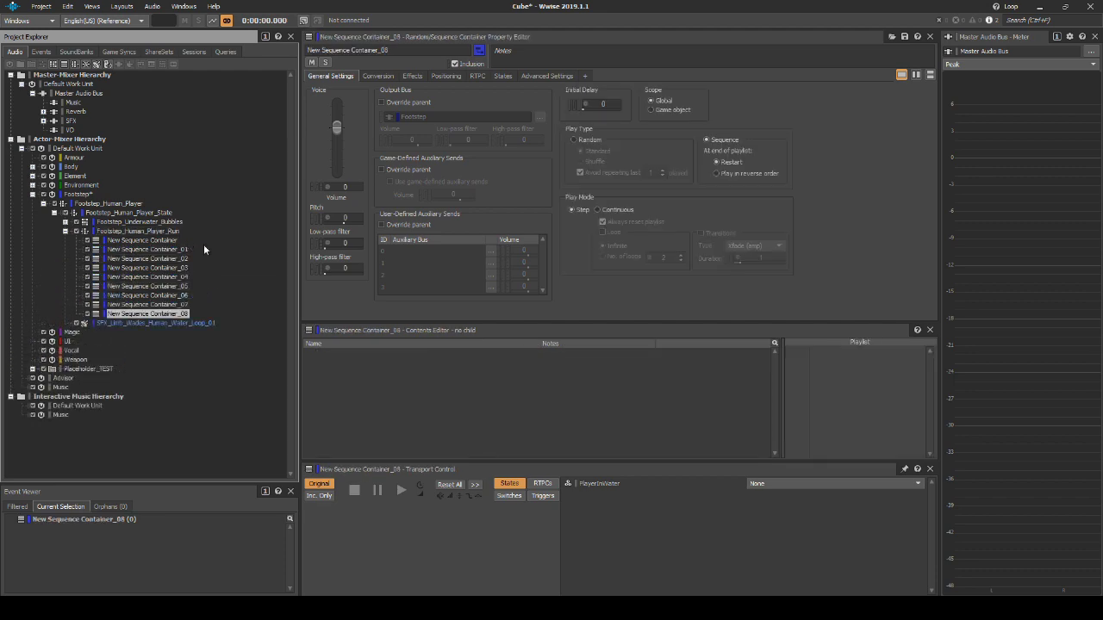
- Rename the sequence containers to surface names, including Concrete, Grass and Wood
click(169, 242)
key(F2)
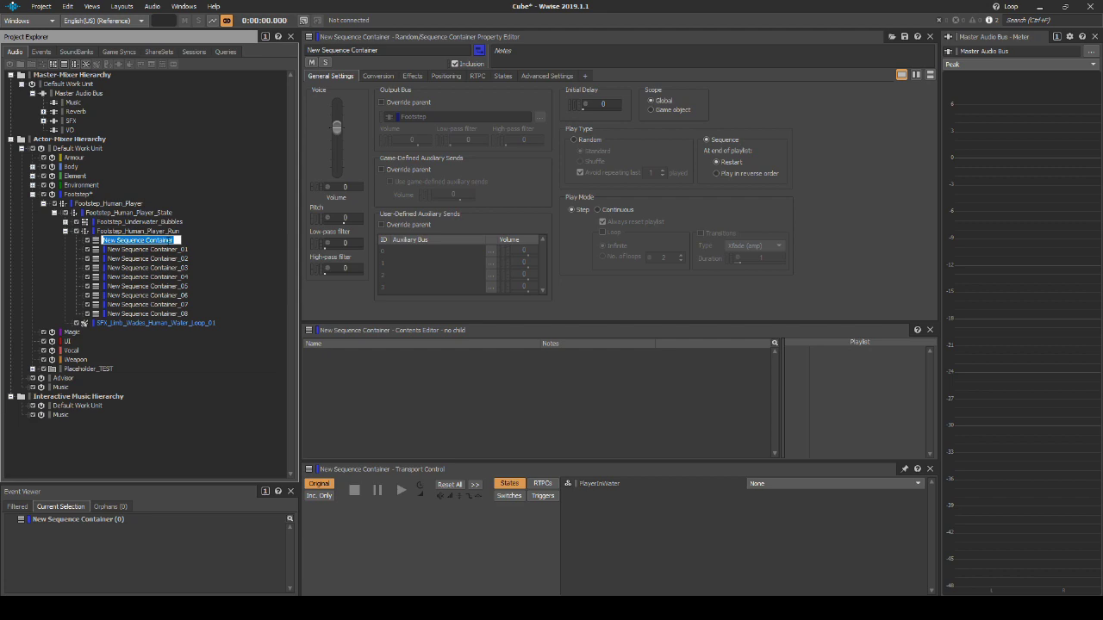
text(Concrete)
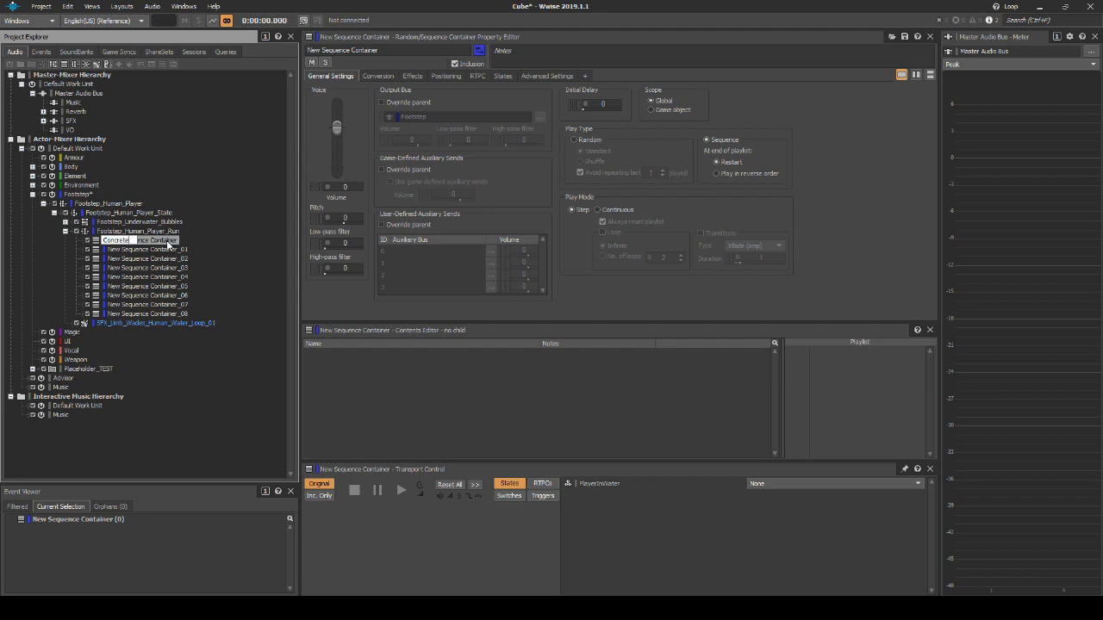
key(Return)
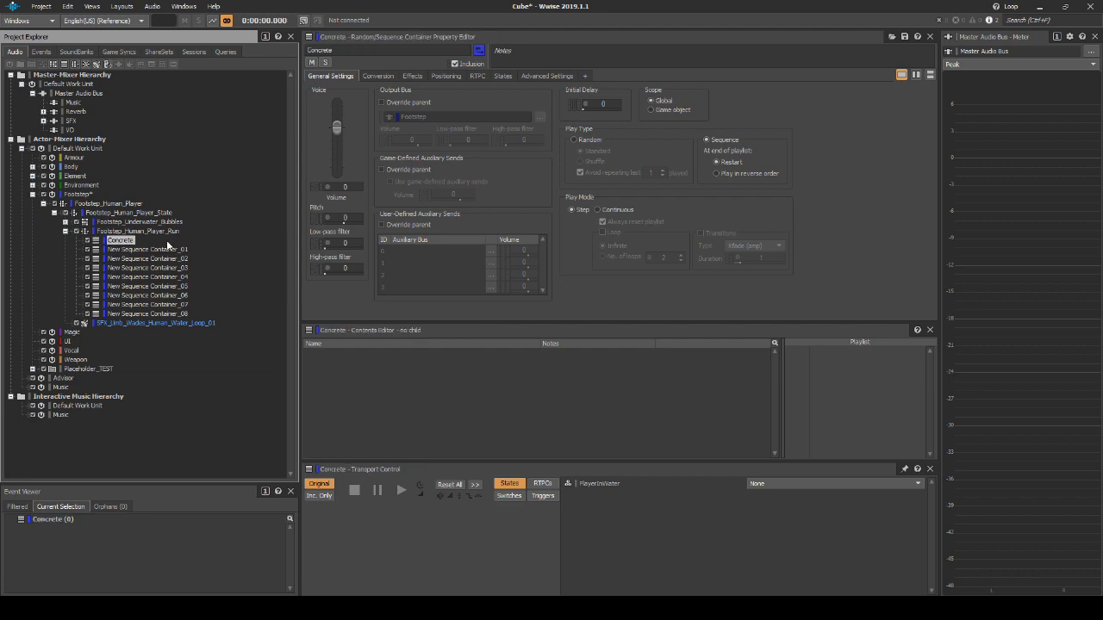
click(170, 249)
key(F2)
text(Grass)
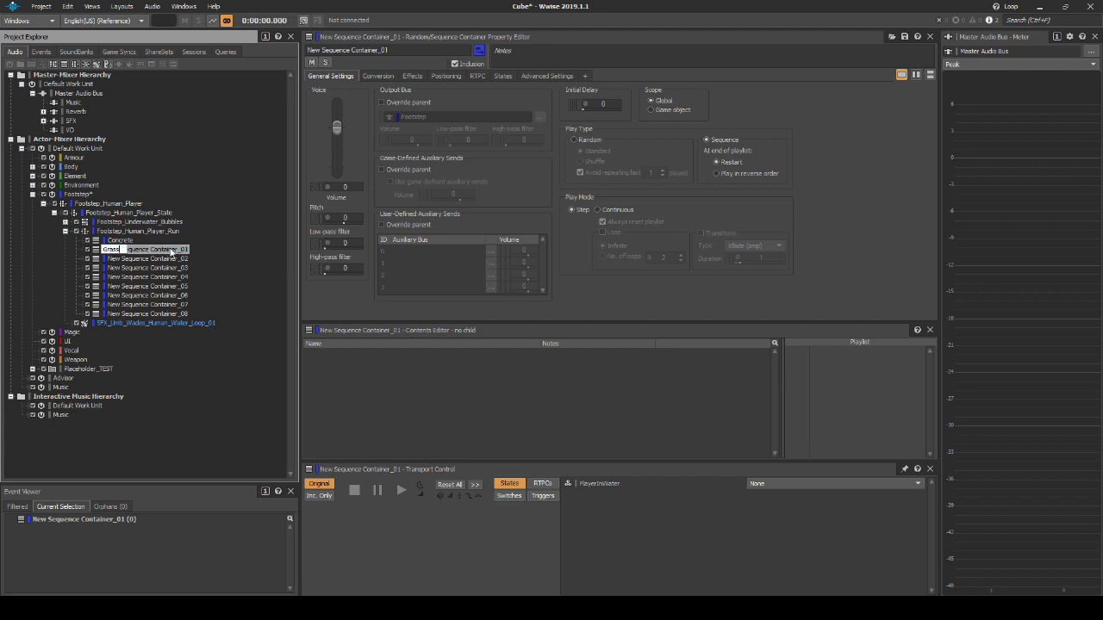
key(Return)
click(172, 259)
key(F2)
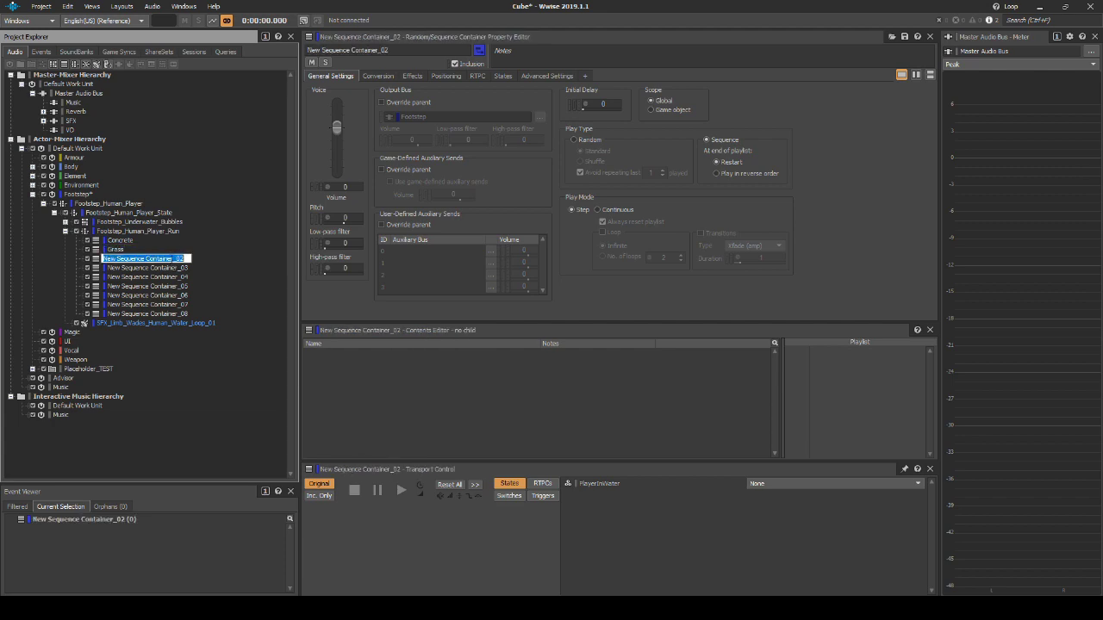
text(Wood)
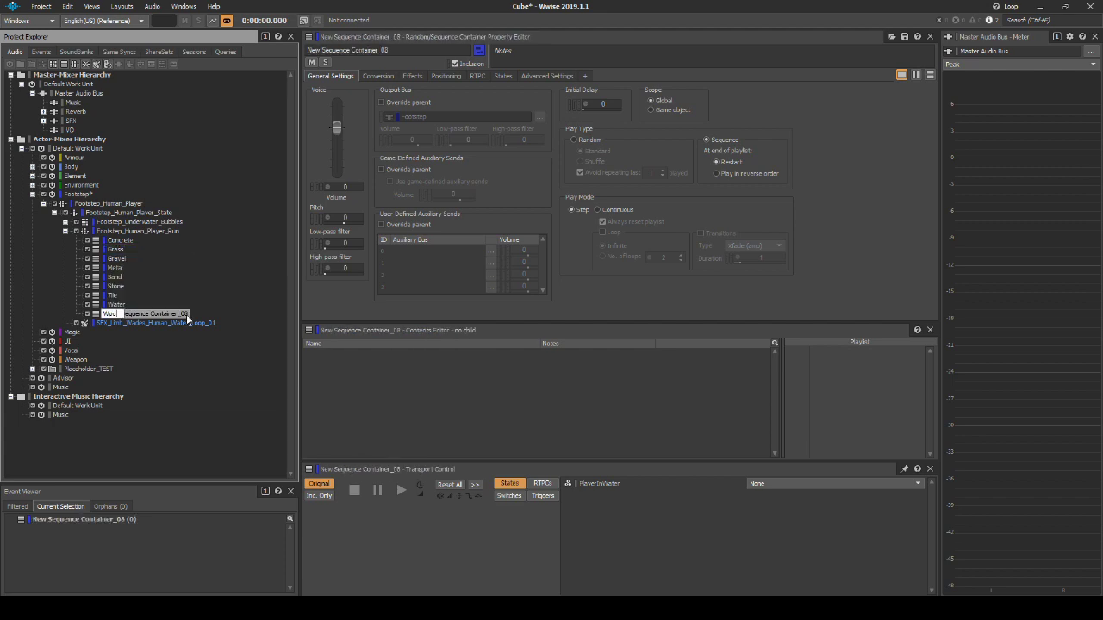
key(Return)
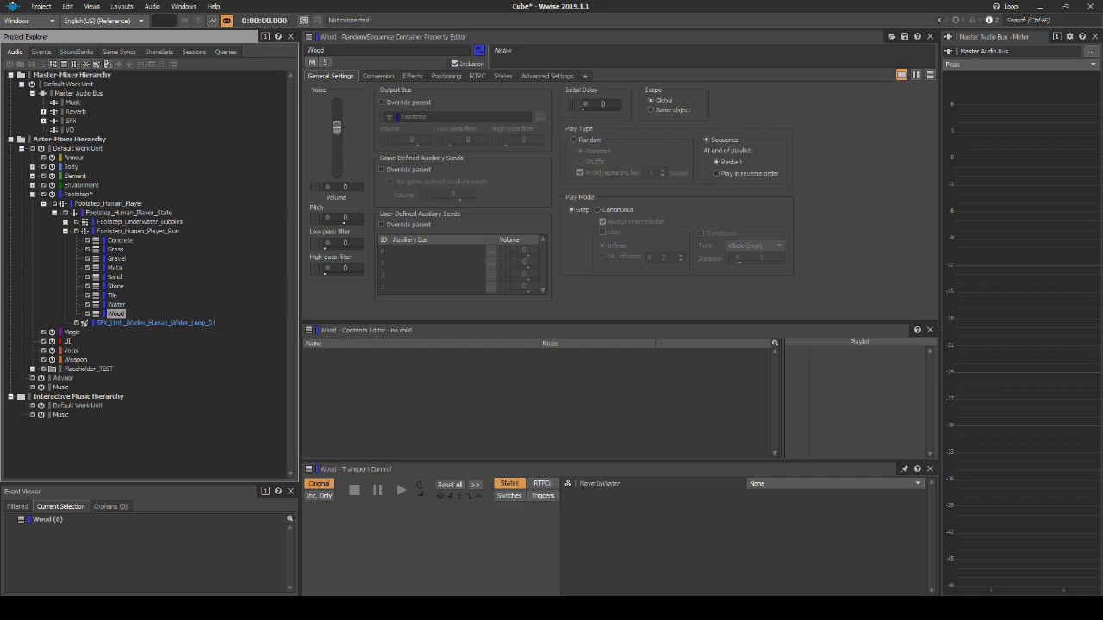
- Import the human sneaker footstep WAVs from Footstep\Human into the surface containers
key(alt+Tab)
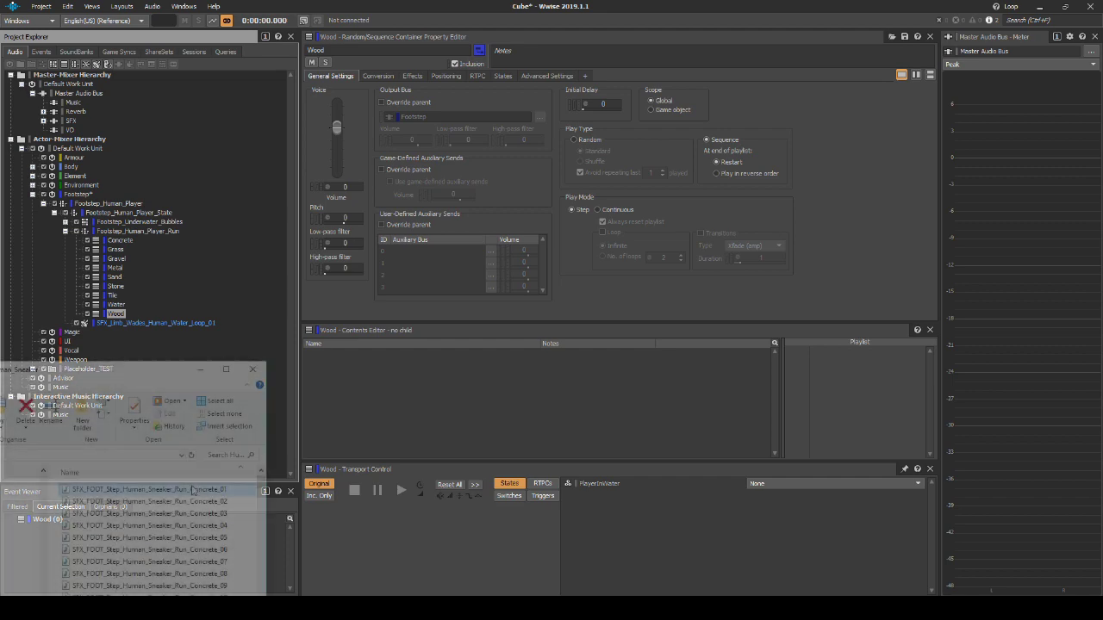
key(ctrl+a)
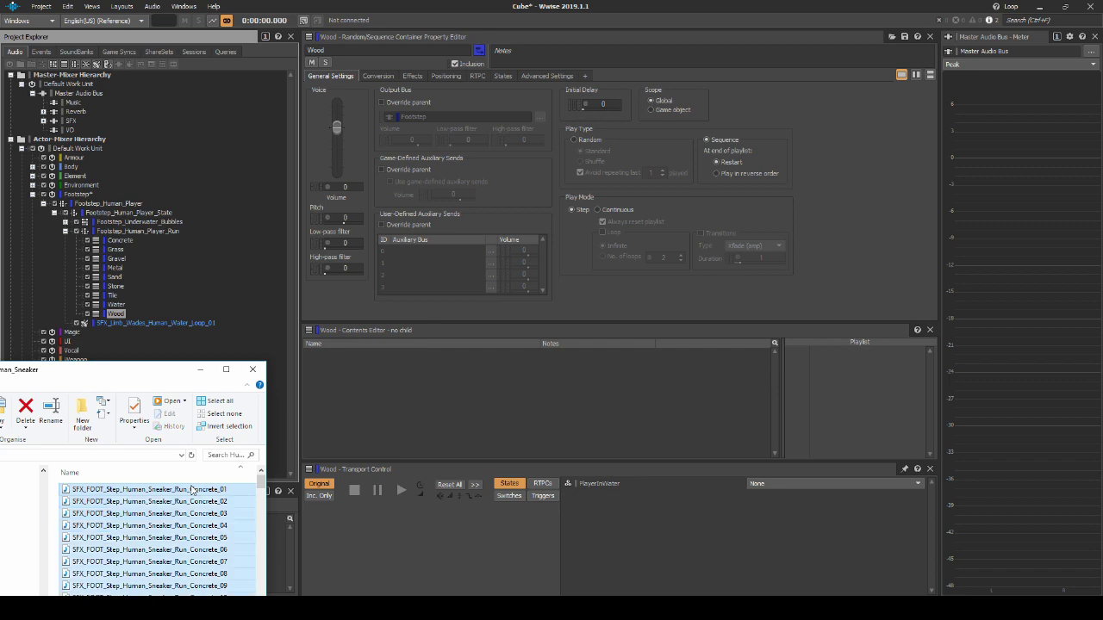
drag(190, 492, 130, 247)
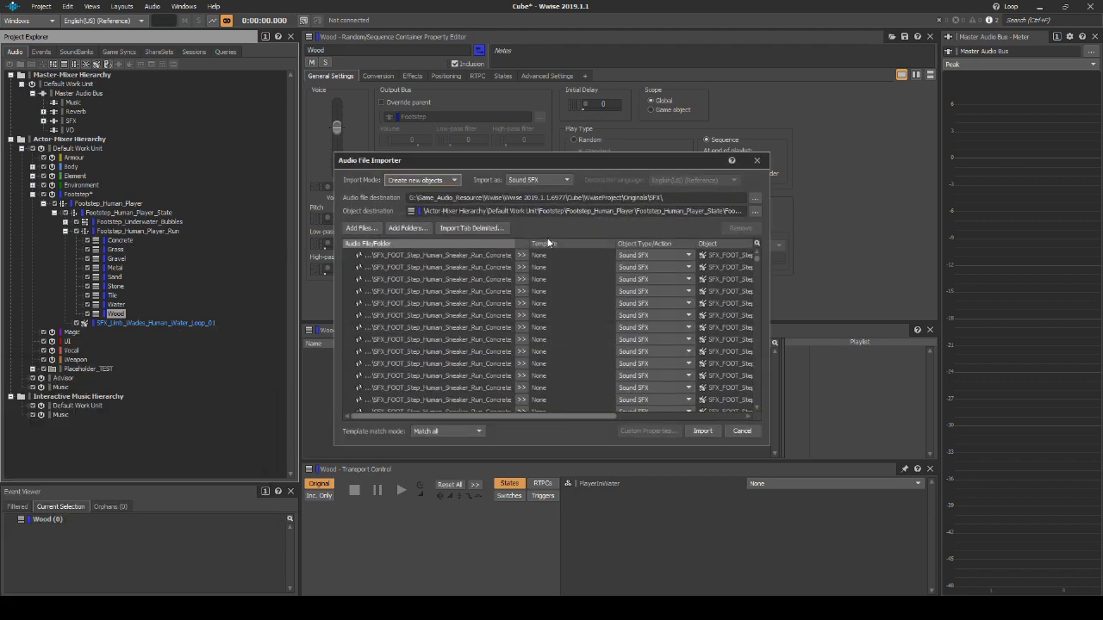
click(755, 201)
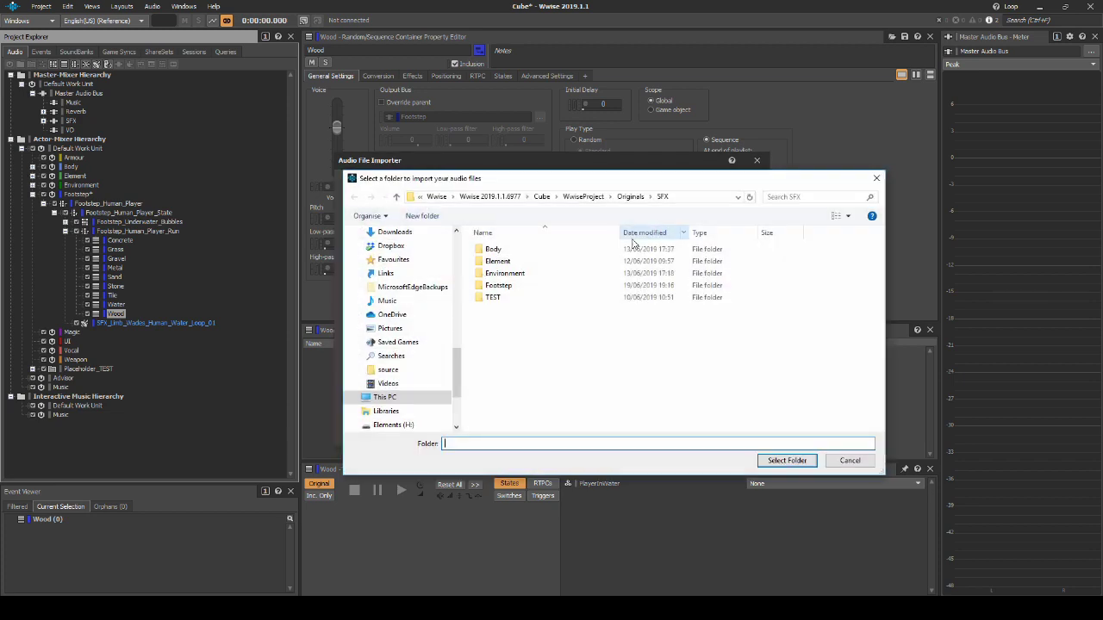
double_click(521, 289)
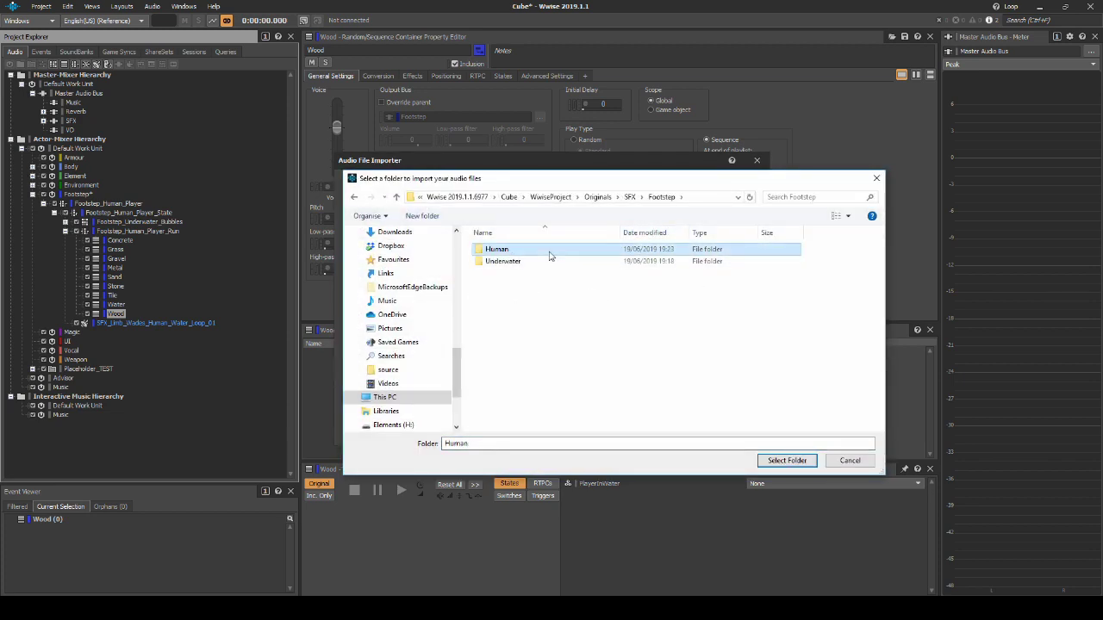
double_click(549, 255)
click(785, 459)
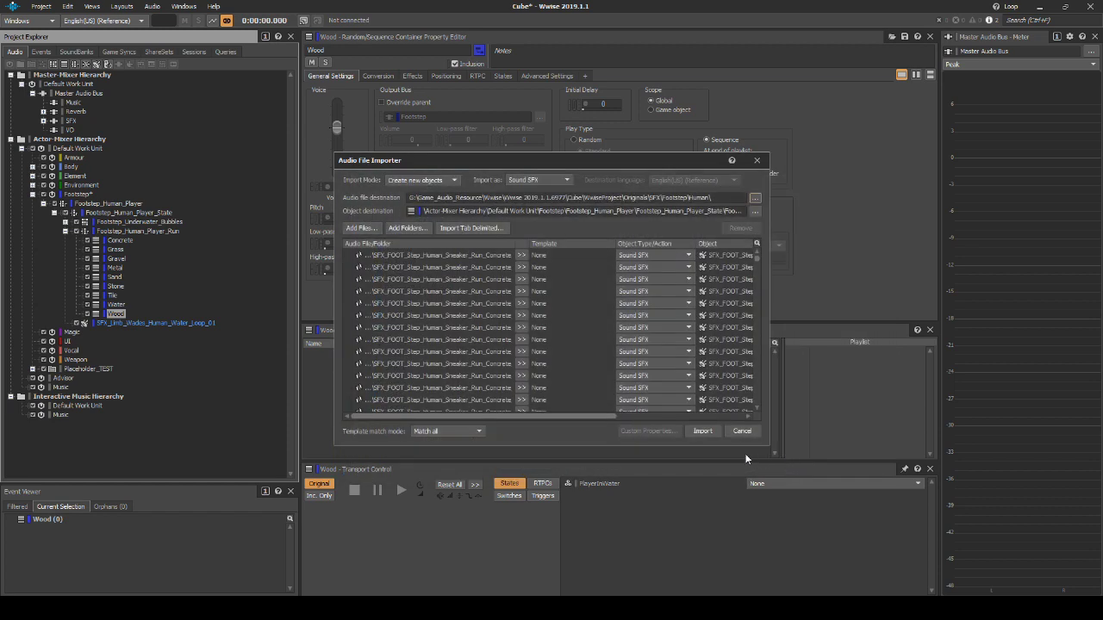
click(707, 434)
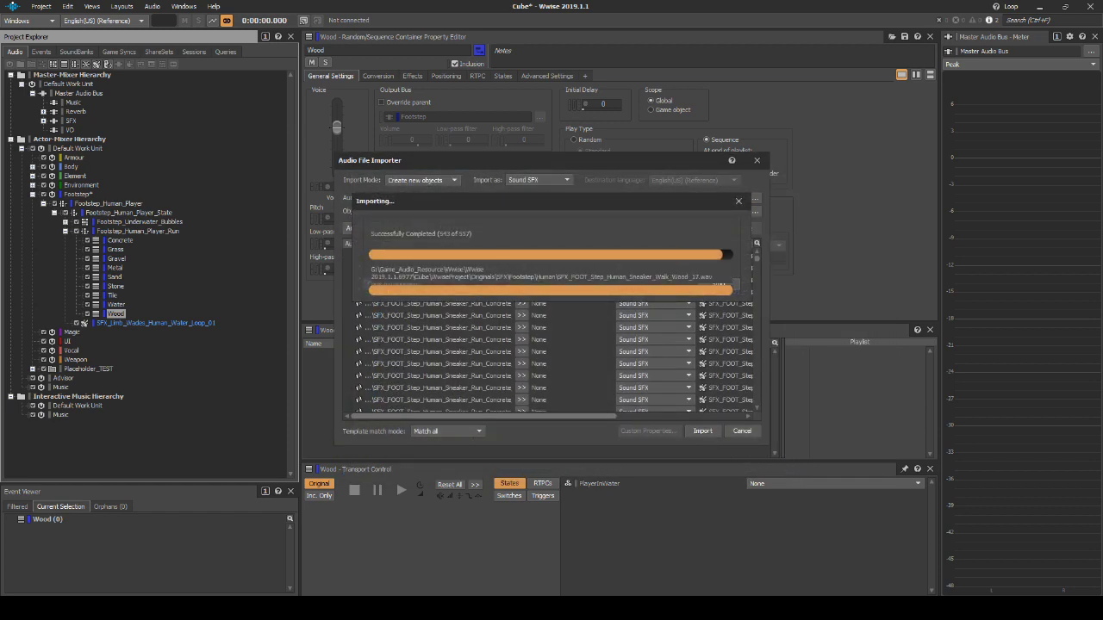
- Check the imported Wood_01 to Wood_30 sounds and collapse the Concrete container
shift+click(248, 222)
scroll(237, 259, down, 6)
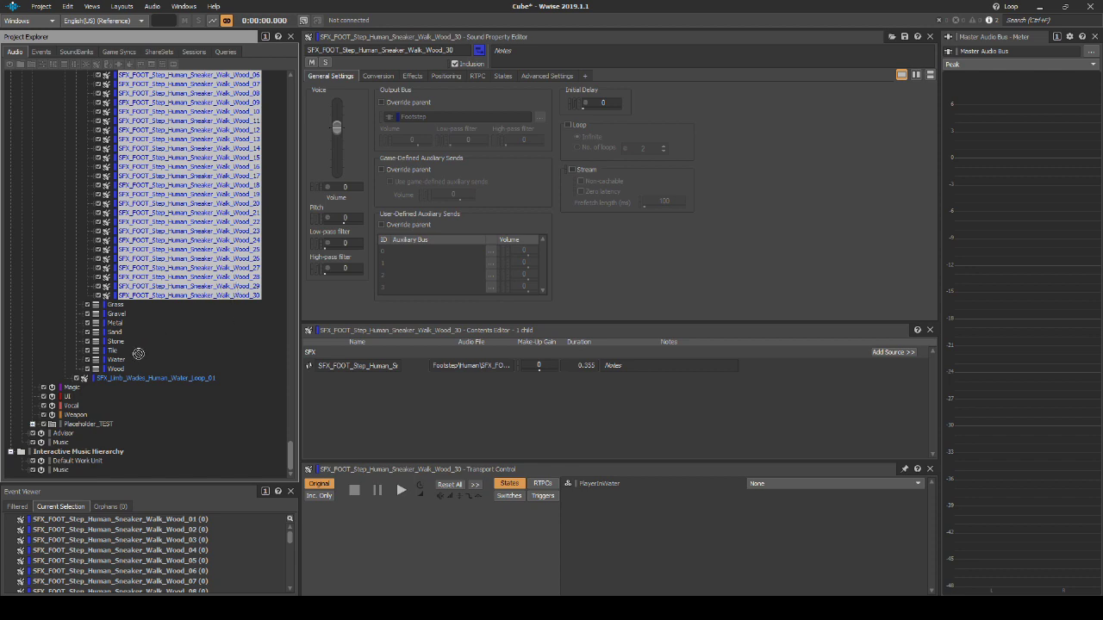
scroll(121, 374, up, 15)
click(76, 239)
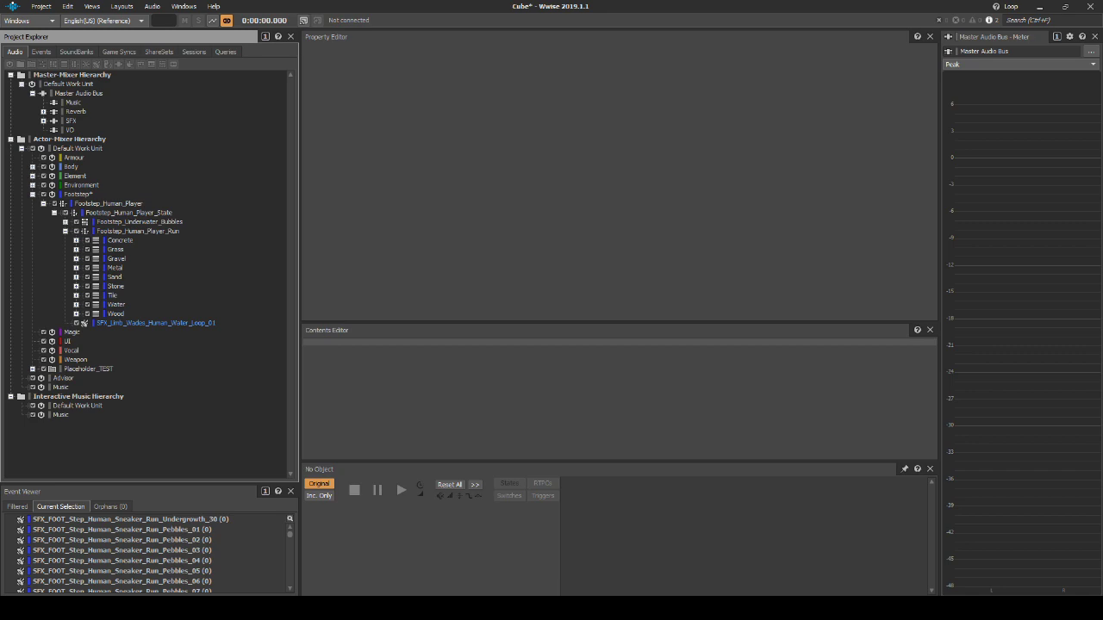
- Make Footstep_Human_Player switch on the Foot switch group with Left as default
click(136, 207)
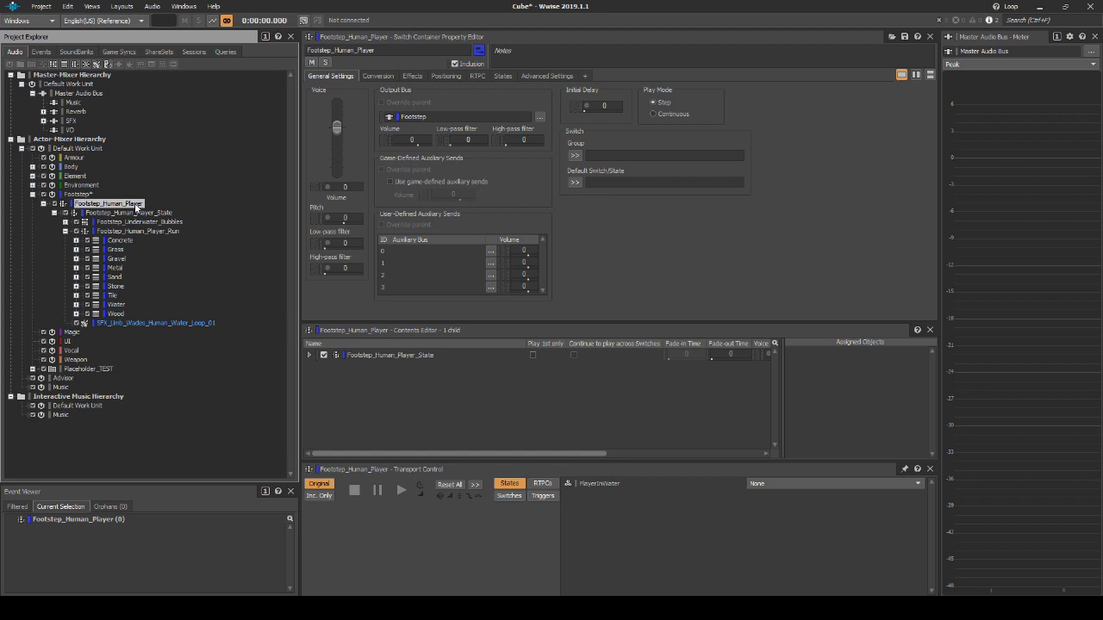
click(574, 157)
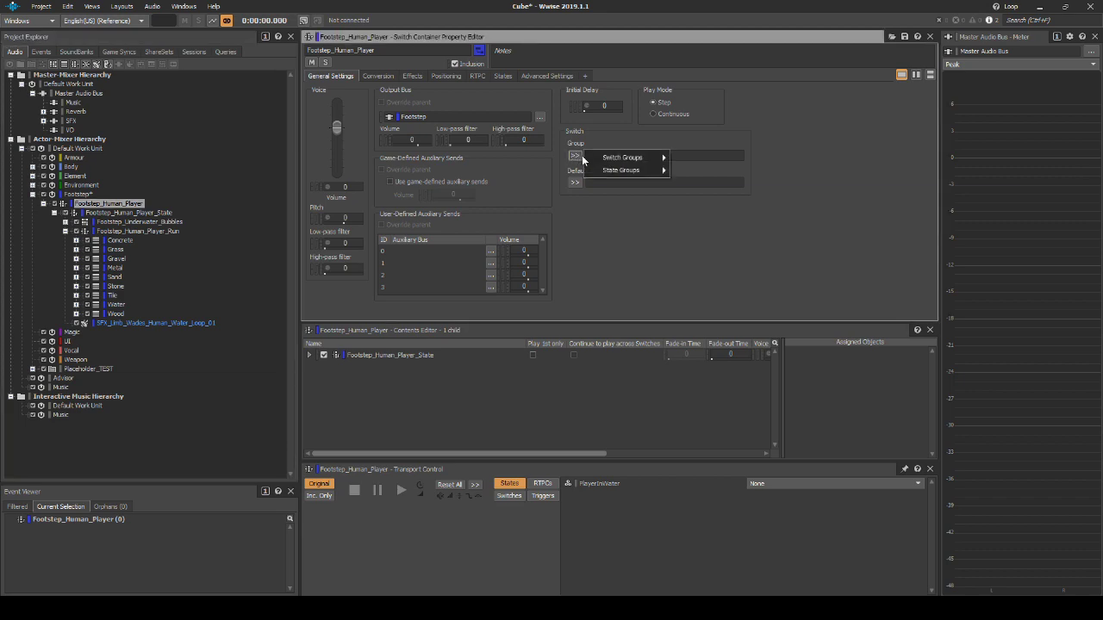
mouse_move(605, 160)
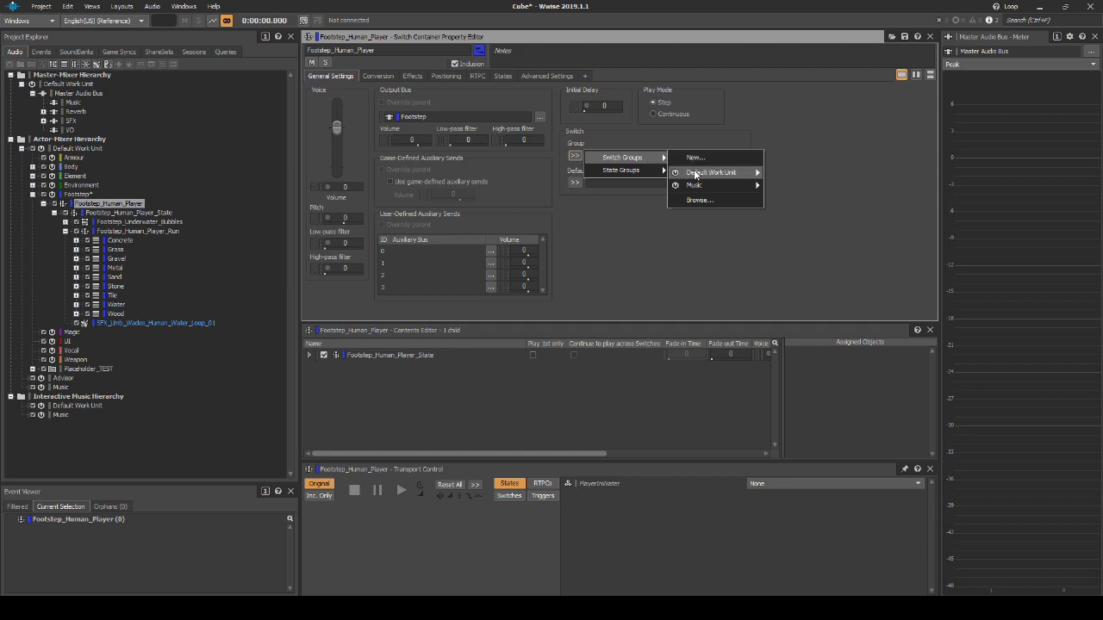
mouse_move(695, 175)
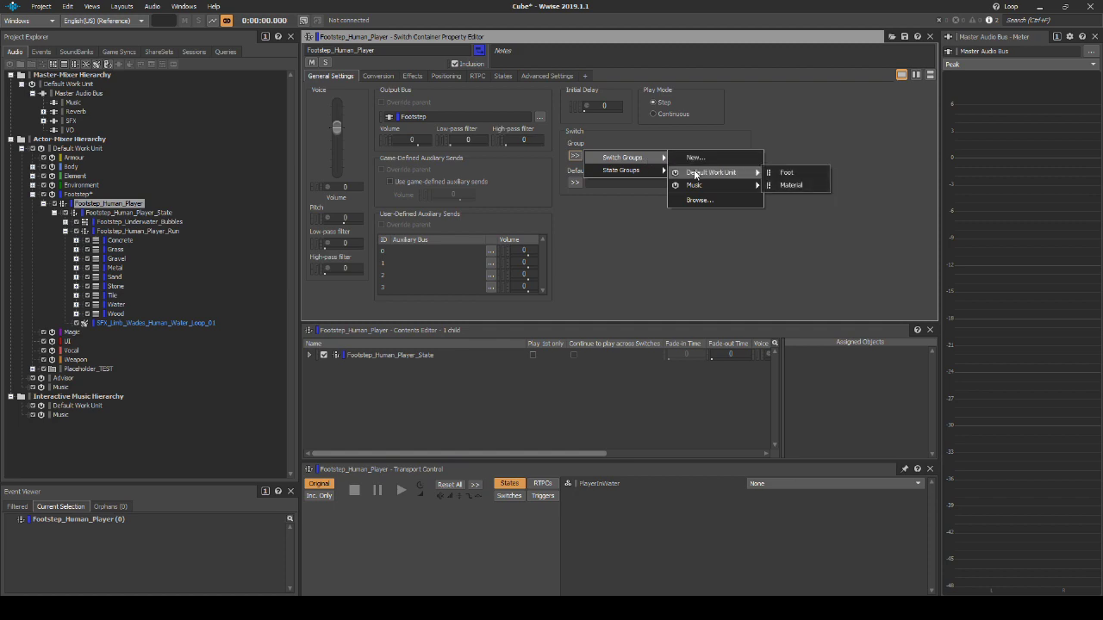
click(779, 172)
click(575, 182)
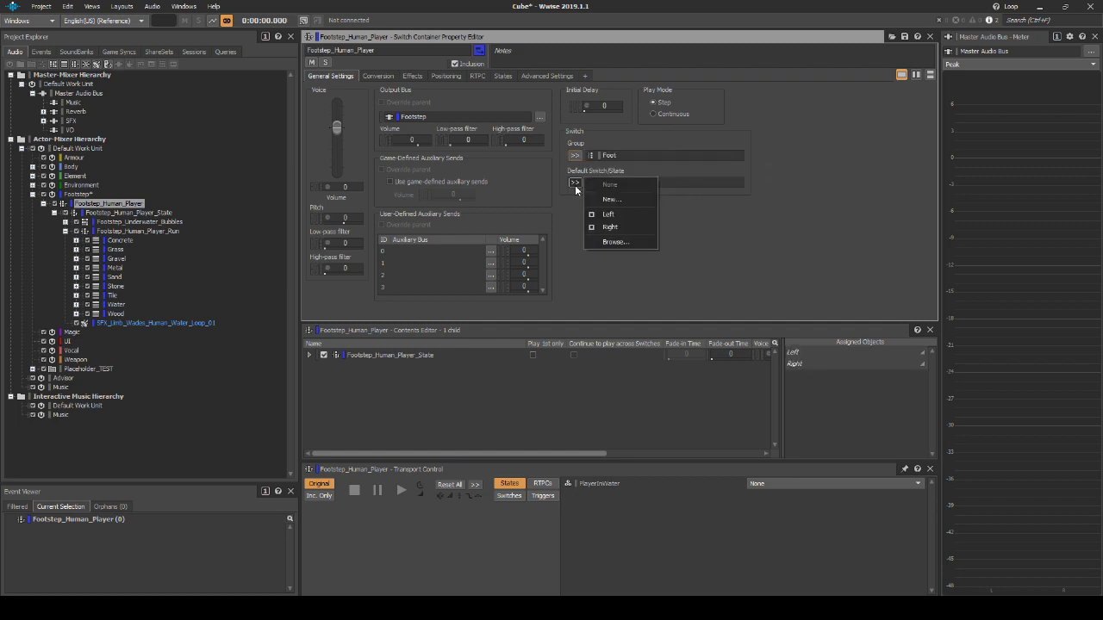
click(619, 214)
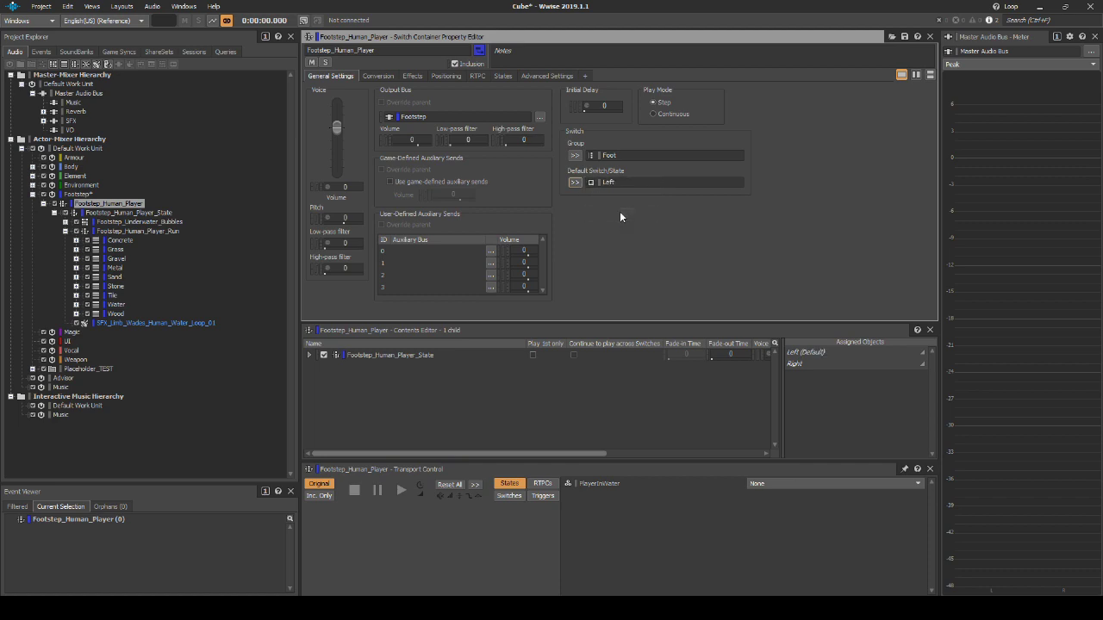
- Assign Footstep_Human_Player_State to both the Left and Right switches
double_click(418, 357)
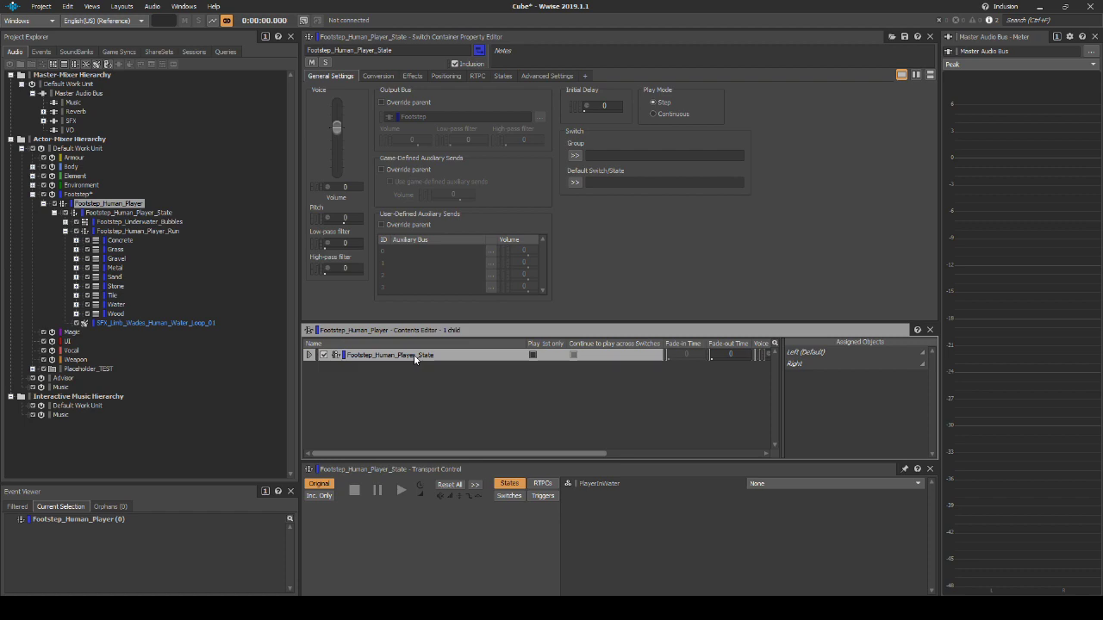
drag(414, 354, 822, 355)
drag(425, 355, 810, 379)
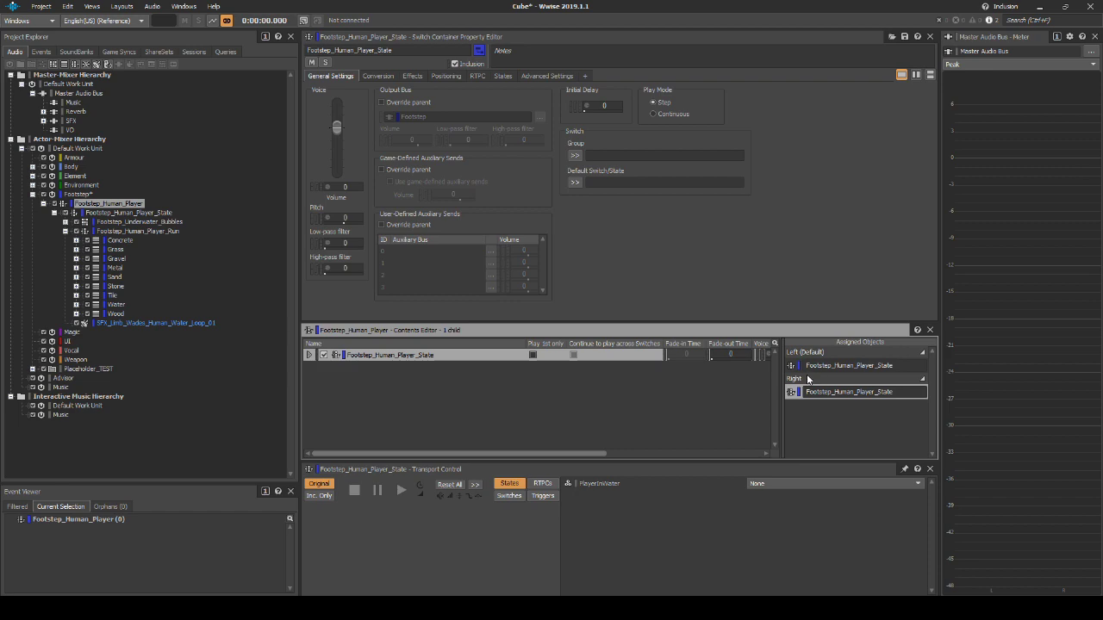
click(129, 215)
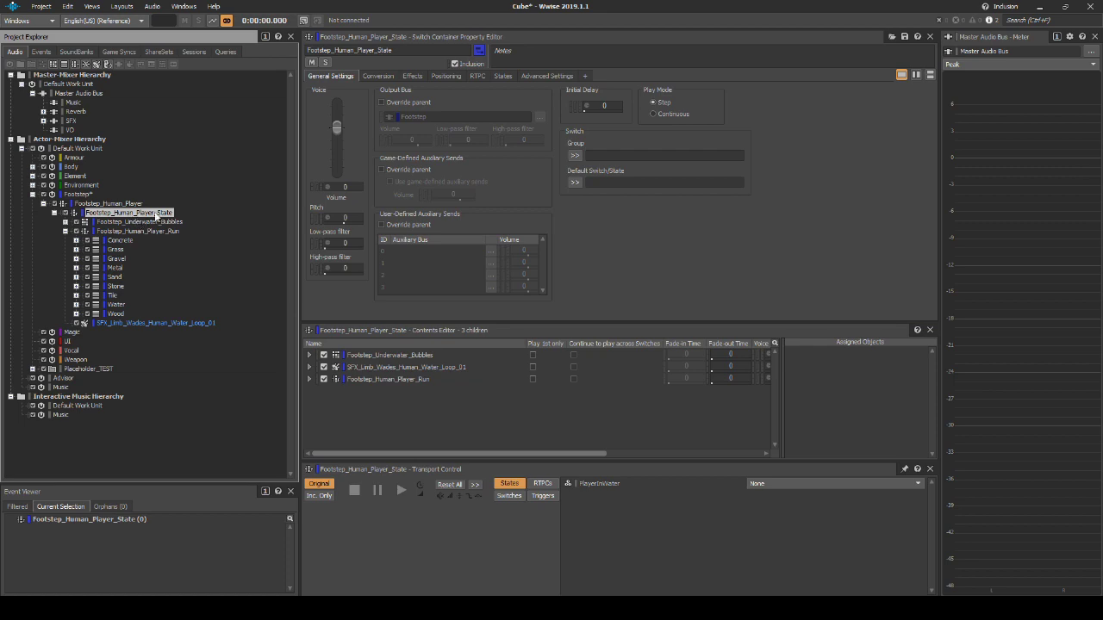
- Set Footstep_Human_Player_State to switch on the PlayerInWater state group
click(575, 156)
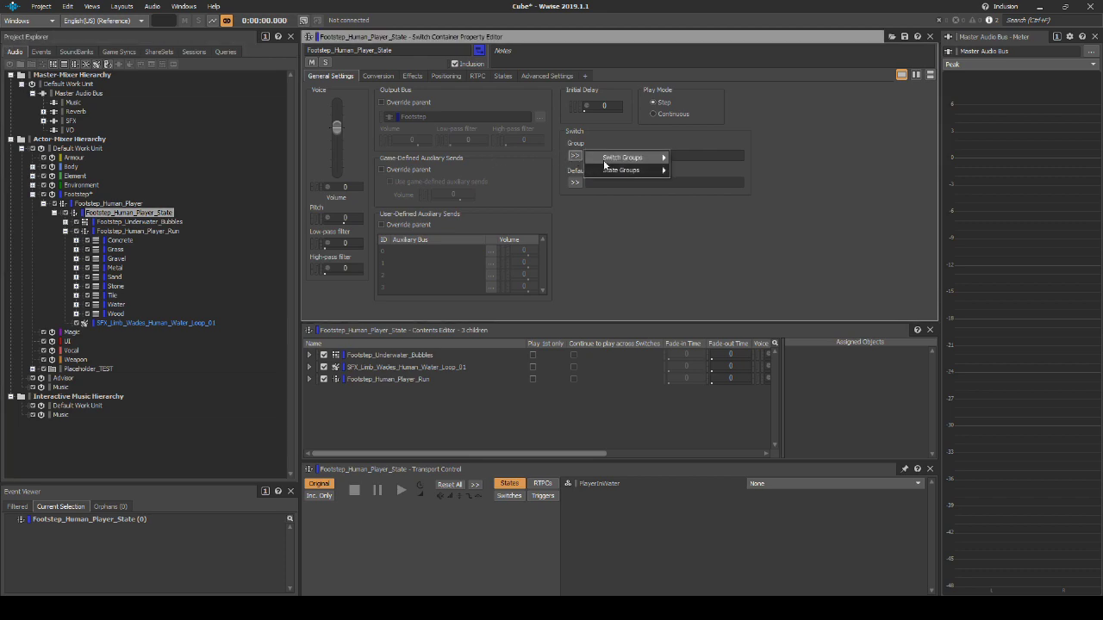
mouse_move(611, 172)
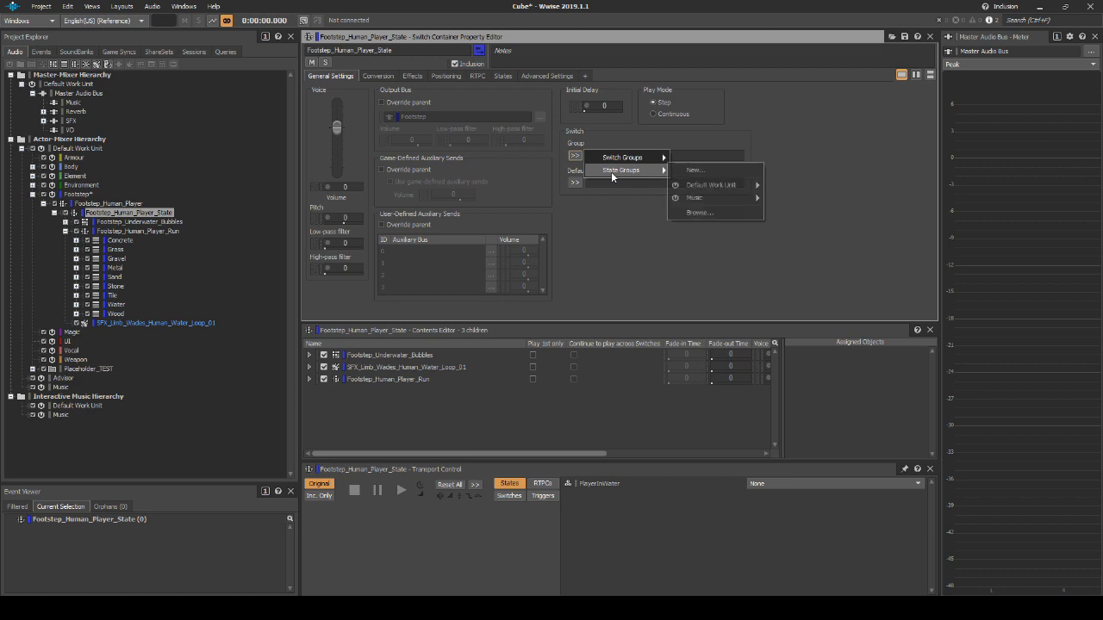
mouse_move(711, 185)
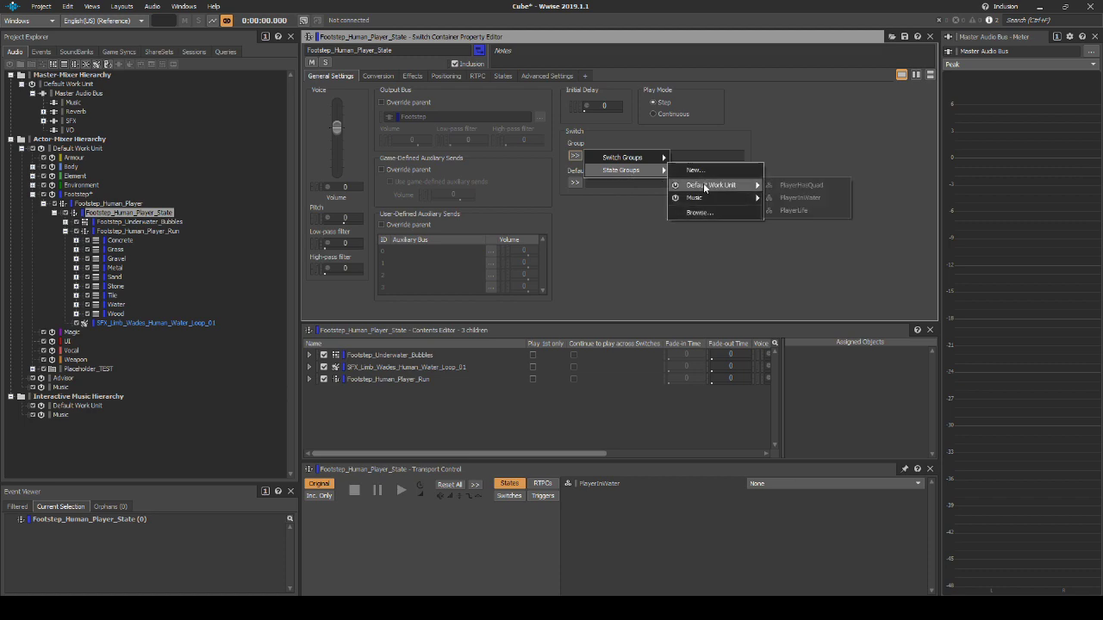
click(801, 198)
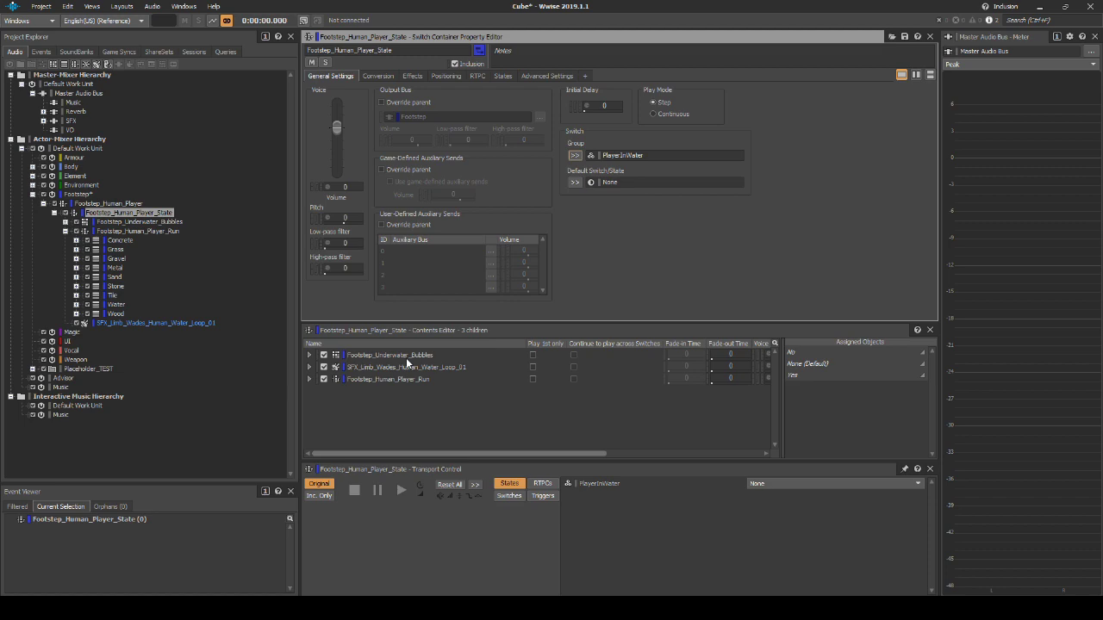
- Assign Footstep_Human_Player_Run to None and No, and the bubbles and wading loop to Yes
drag(418, 376, 801, 366)
drag(413, 382, 821, 353)
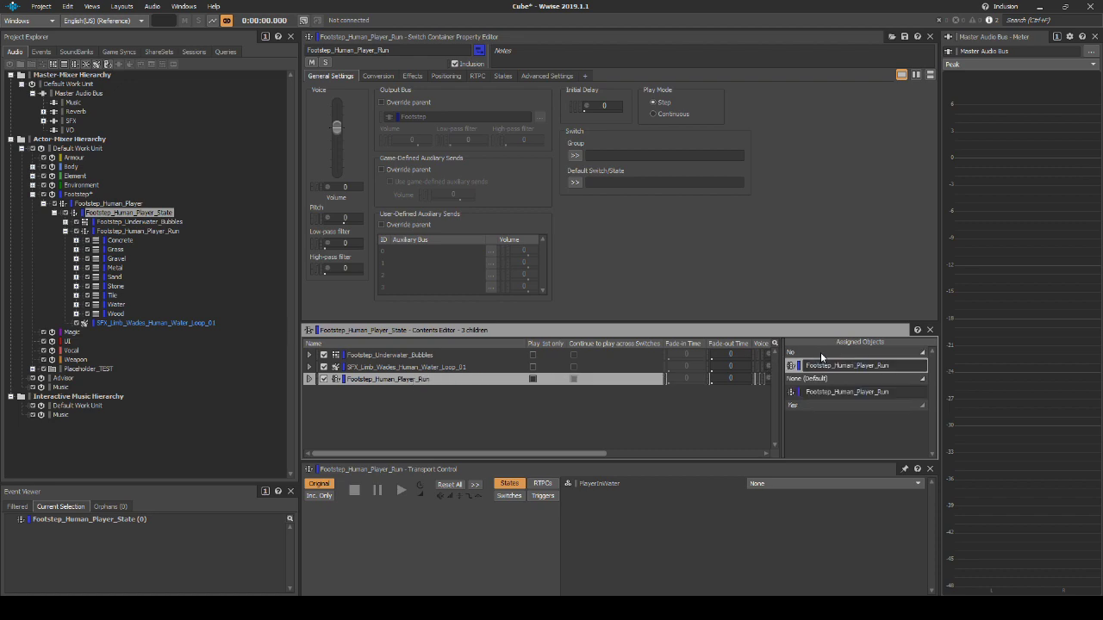
click(427, 356)
drag(806, 411, 805, 410)
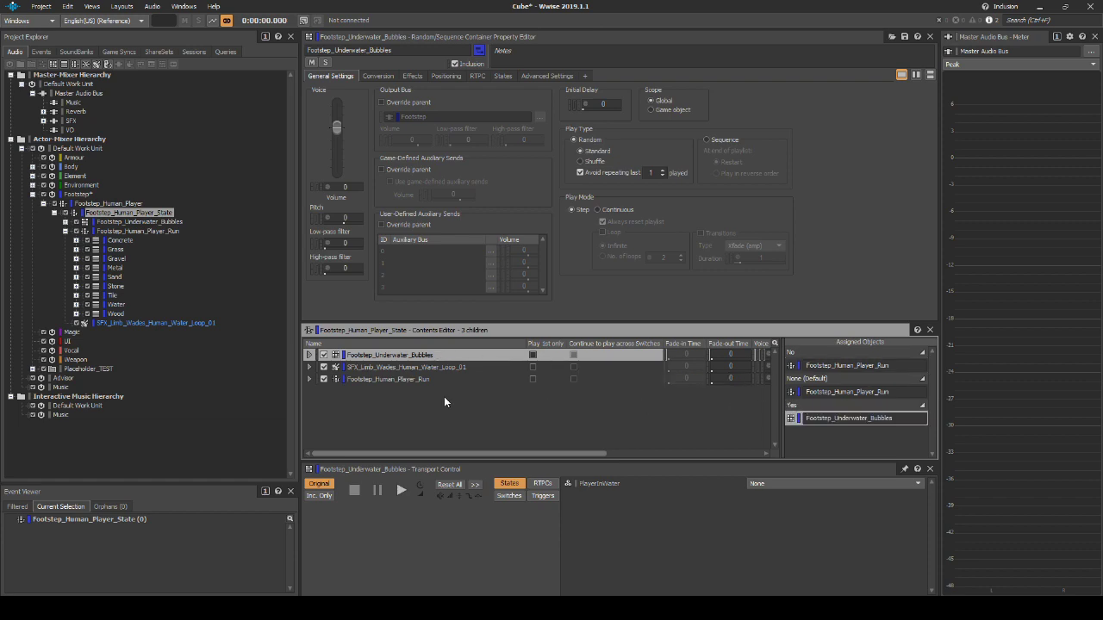
drag(425, 366, 815, 409)
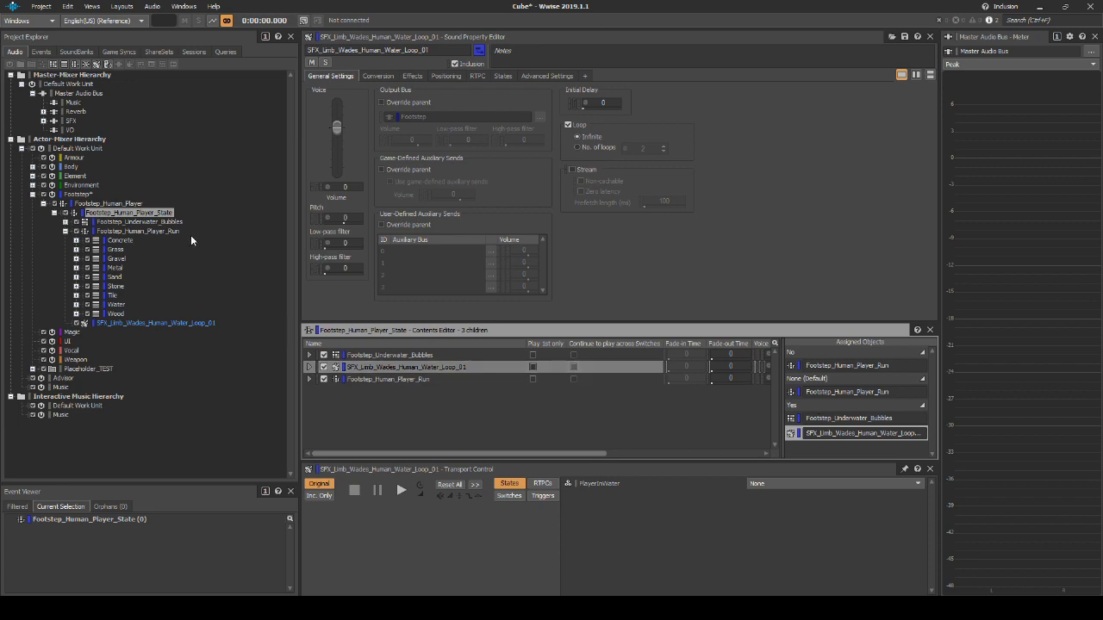
click(171, 231)
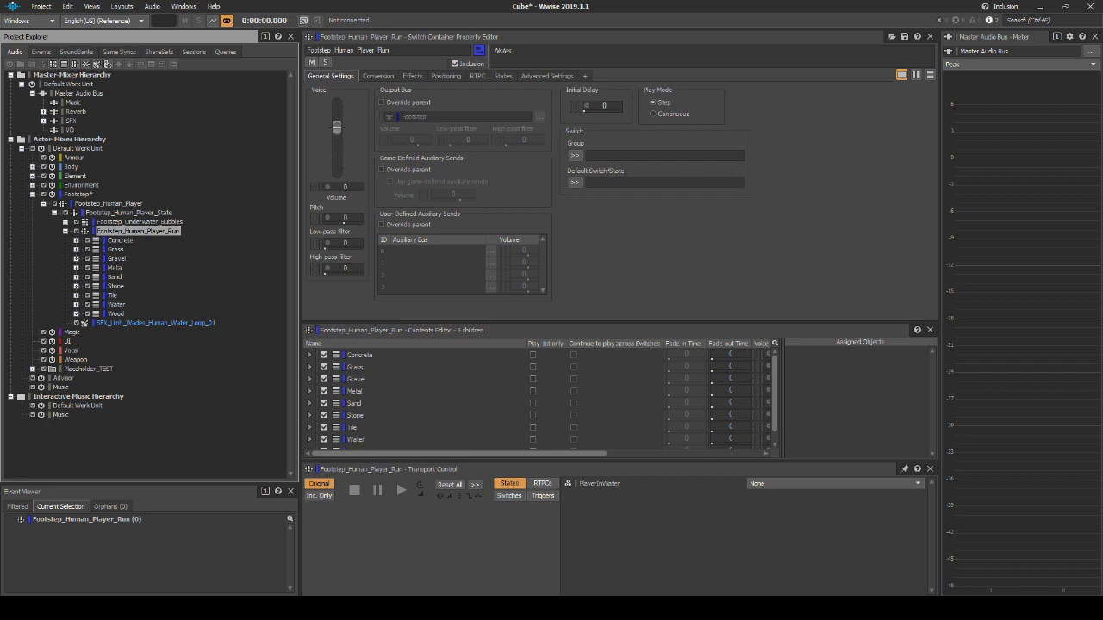
- Set the switch group to Material with Concrete as the default switch
click(576, 156)
mouse_move(630, 159)
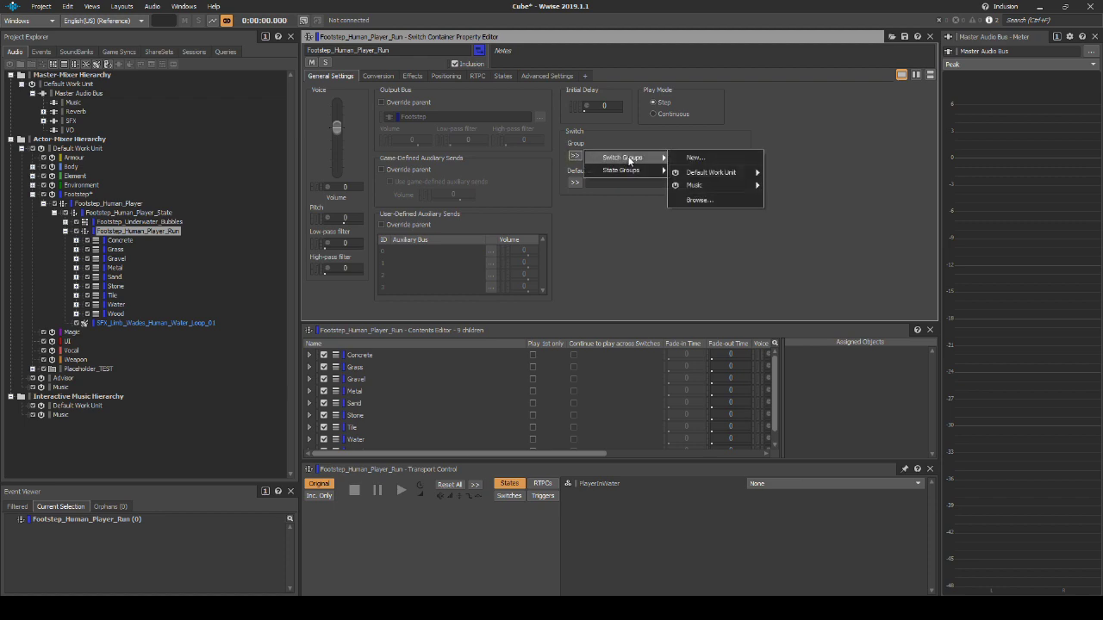
mouse_move(715, 173)
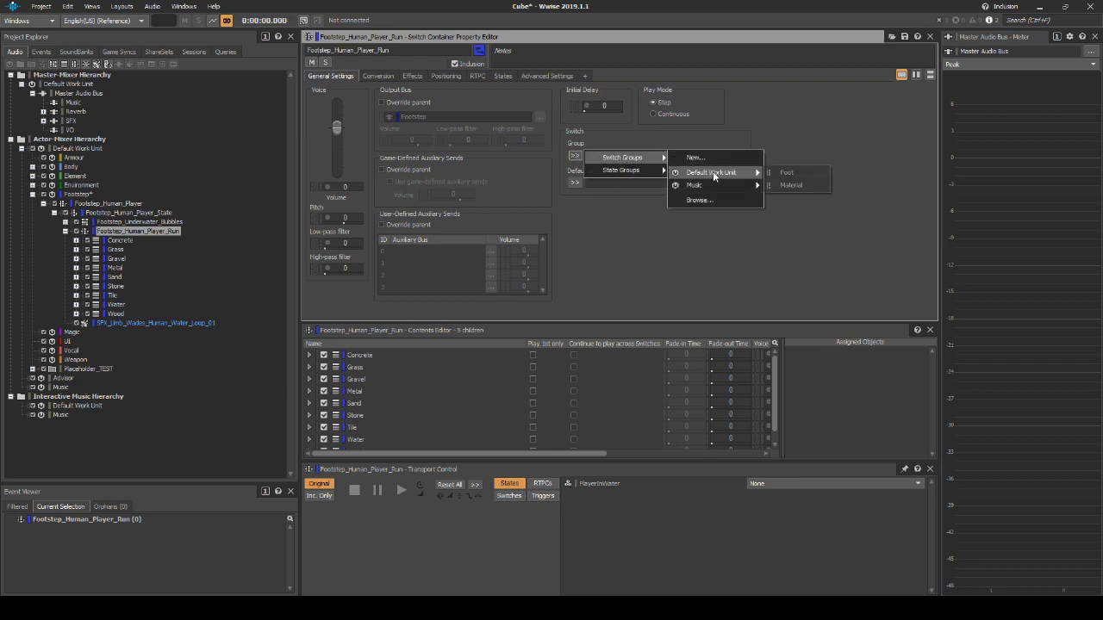
click(791, 185)
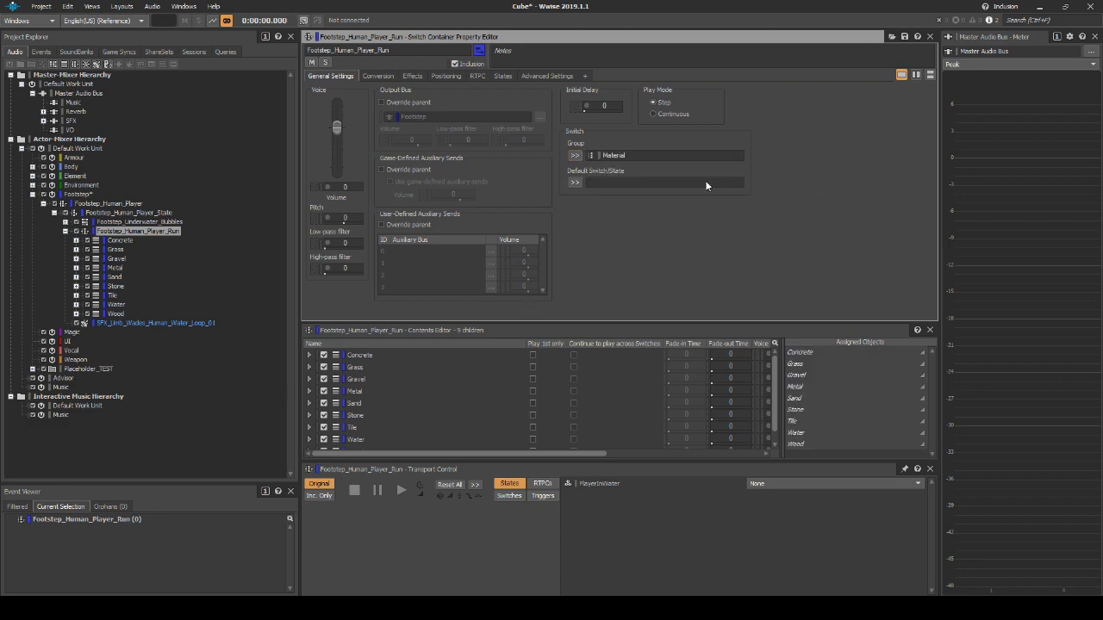
click(576, 183)
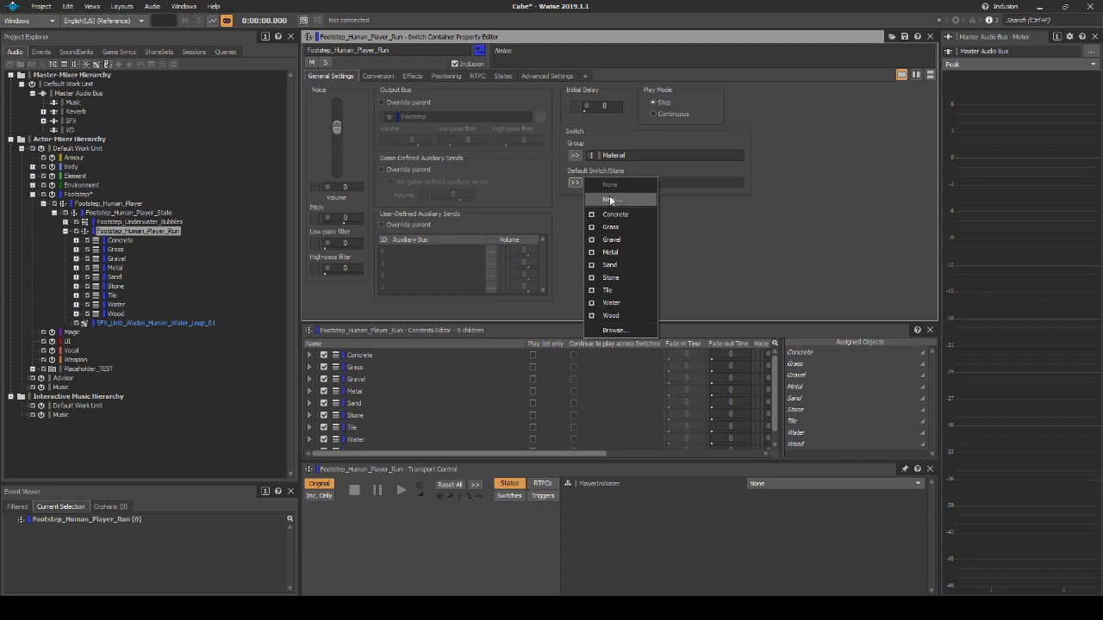
click(613, 217)
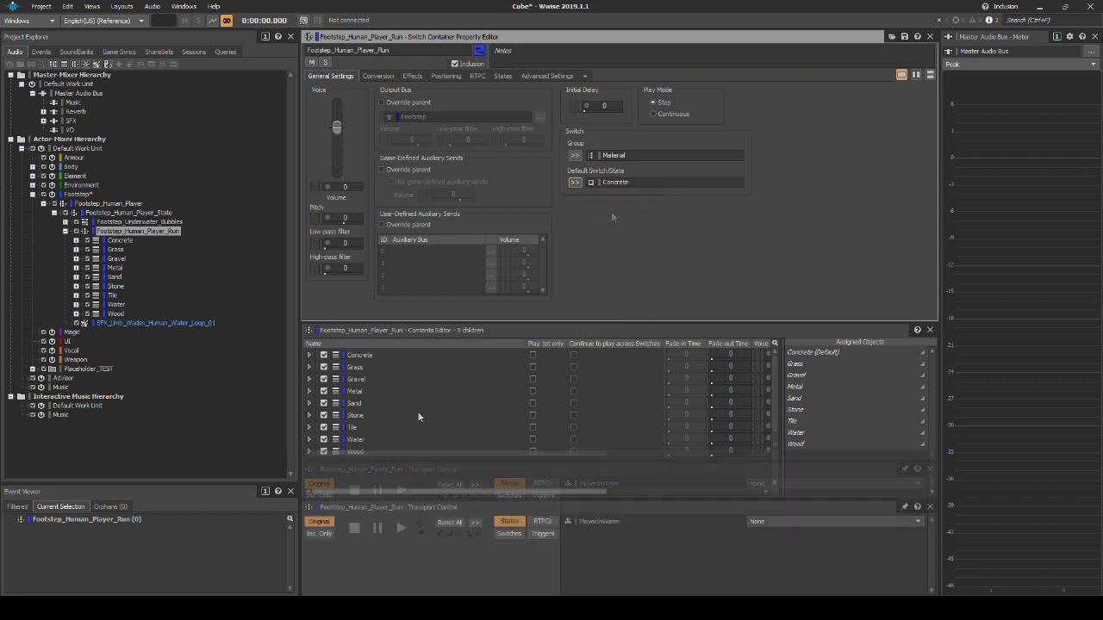
- Assign the Wood, Water, Tile, Stone, Grass and Concrete containers to their same-named switches
click(358, 452)
drag(359, 451, 862, 445)
click(376, 438)
drag(376, 438, 802, 436)
drag(364, 428, 802, 426)
drag(364, 418, 803, 415)
drag(448, 367, 810, 366)
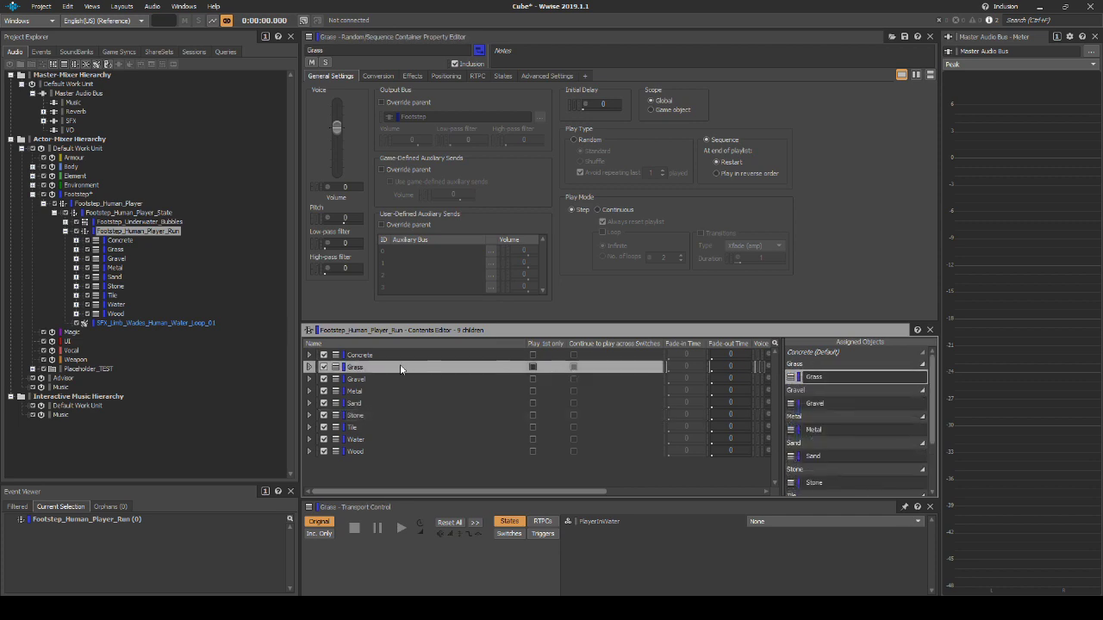
drag(370, 355, 814, 353)
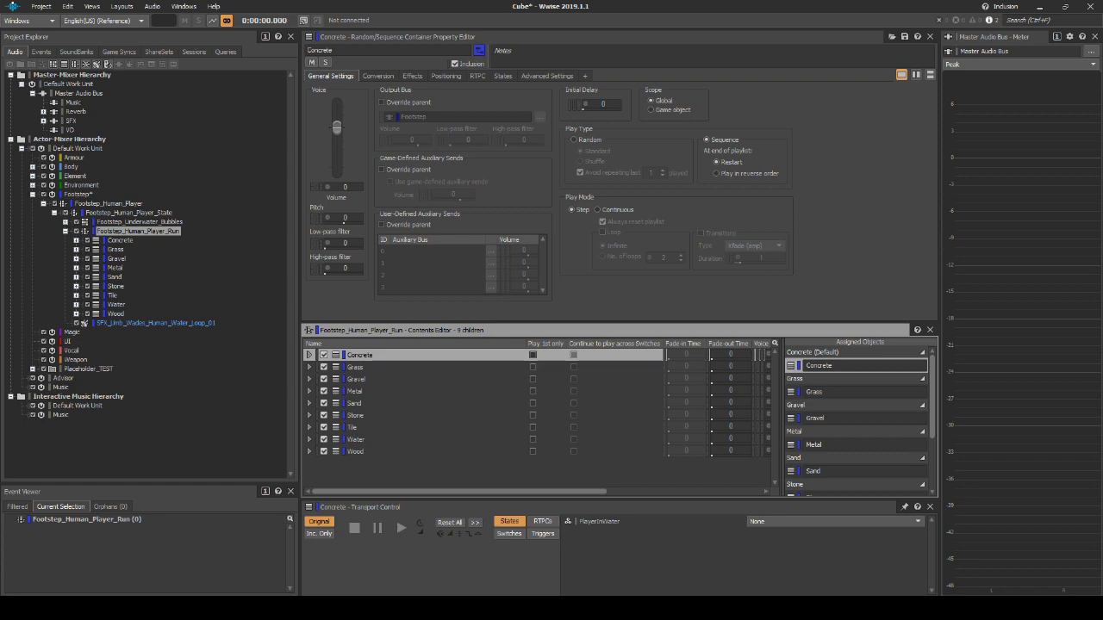
- Move the nine Foot events from the unused events folder into the Footstep folder
click(44, 52)
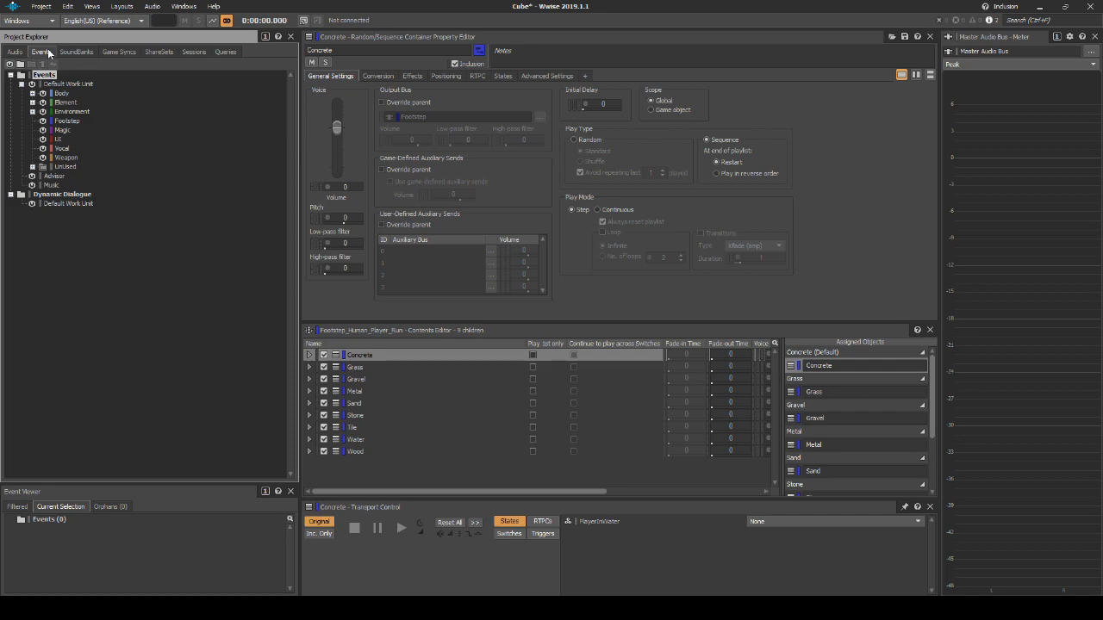
click(33, 166)
scroll(155, 202, down, 11)
click(82, 240)
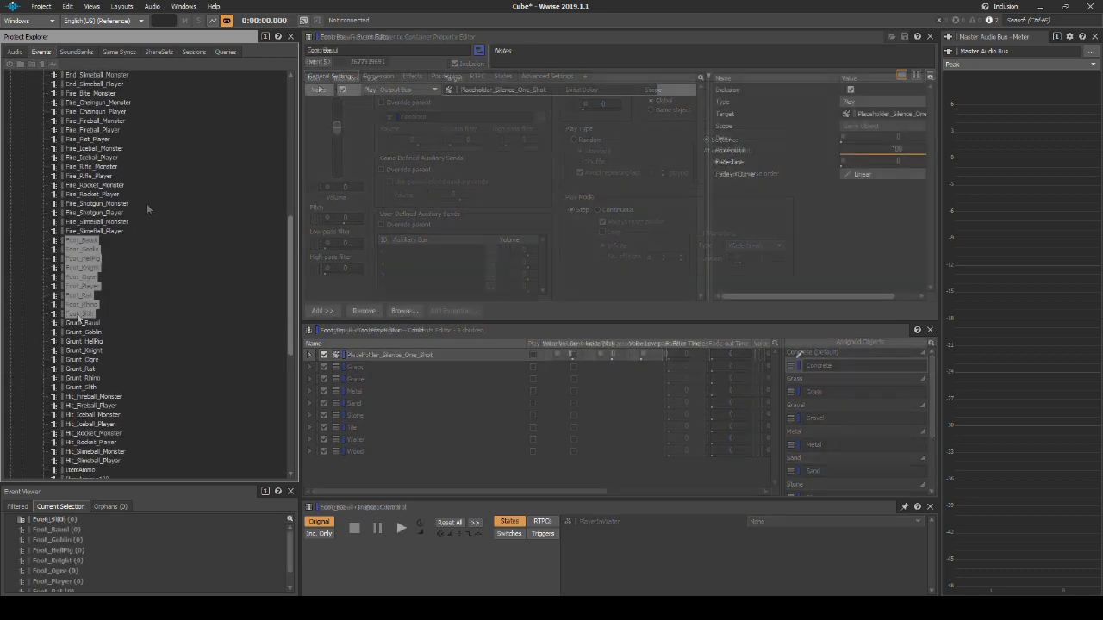
shift+click(80, 314)
scroll(79, 317, up, 15)
click(69, 120)
right_click(84, 122)
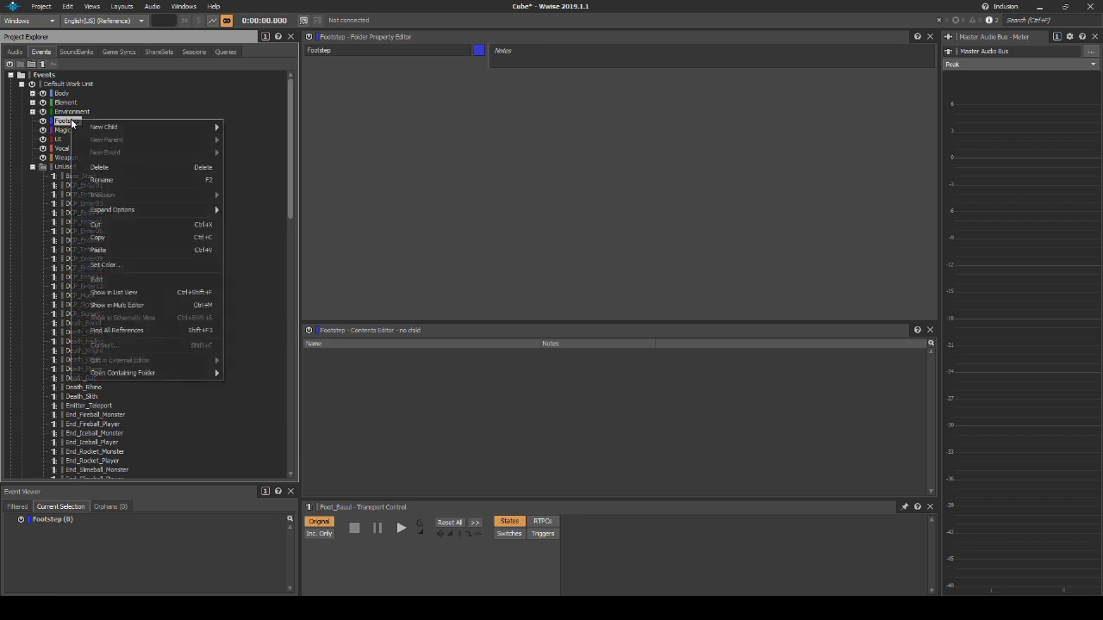
click(112, 250)
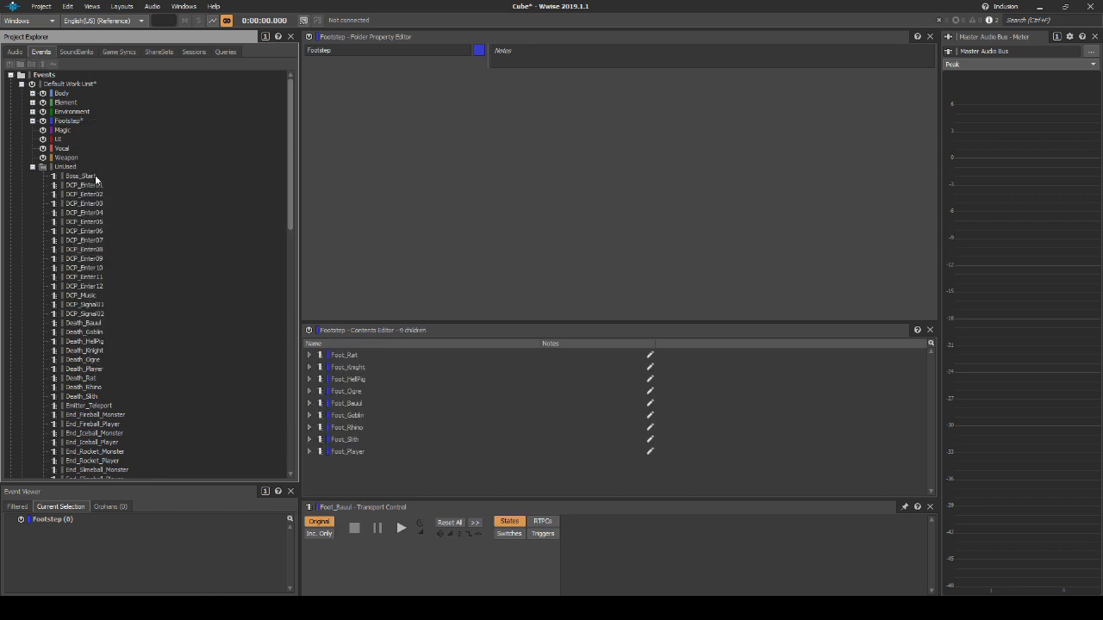
click(33, 121)
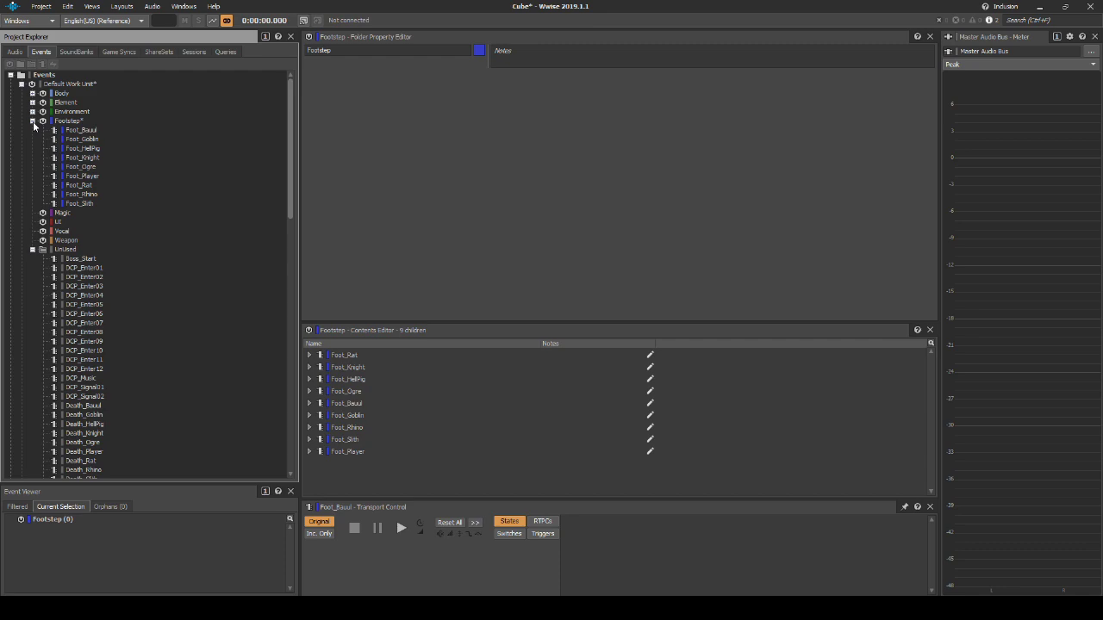
- Make the Foot_Player event play Footstep_Human_Player, then expand the Body events folder
click(79, 176)
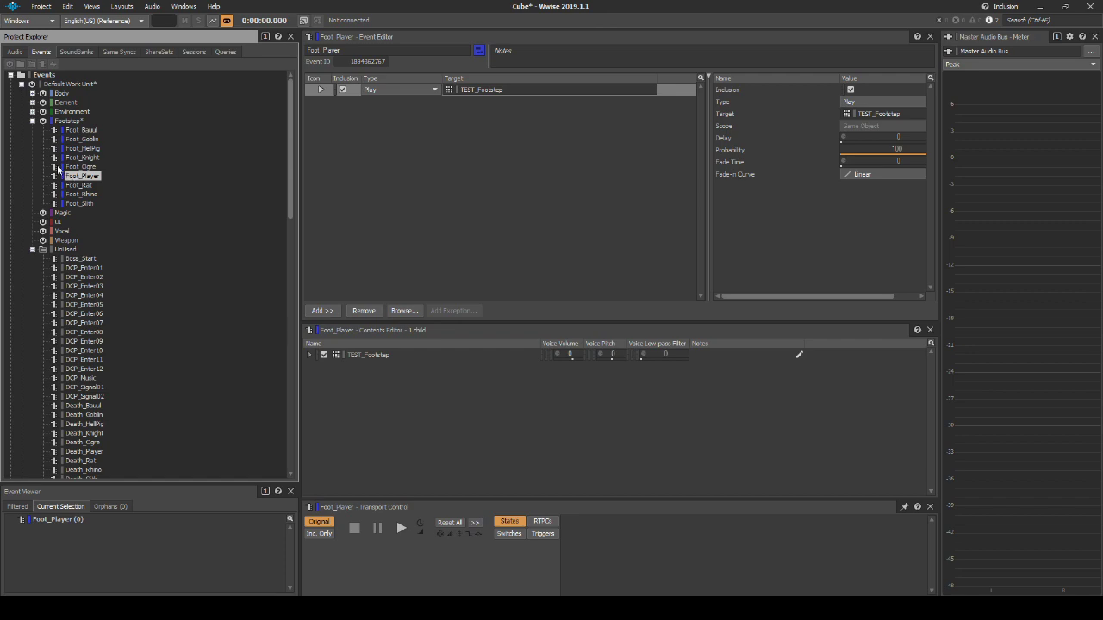
click(15, 52)
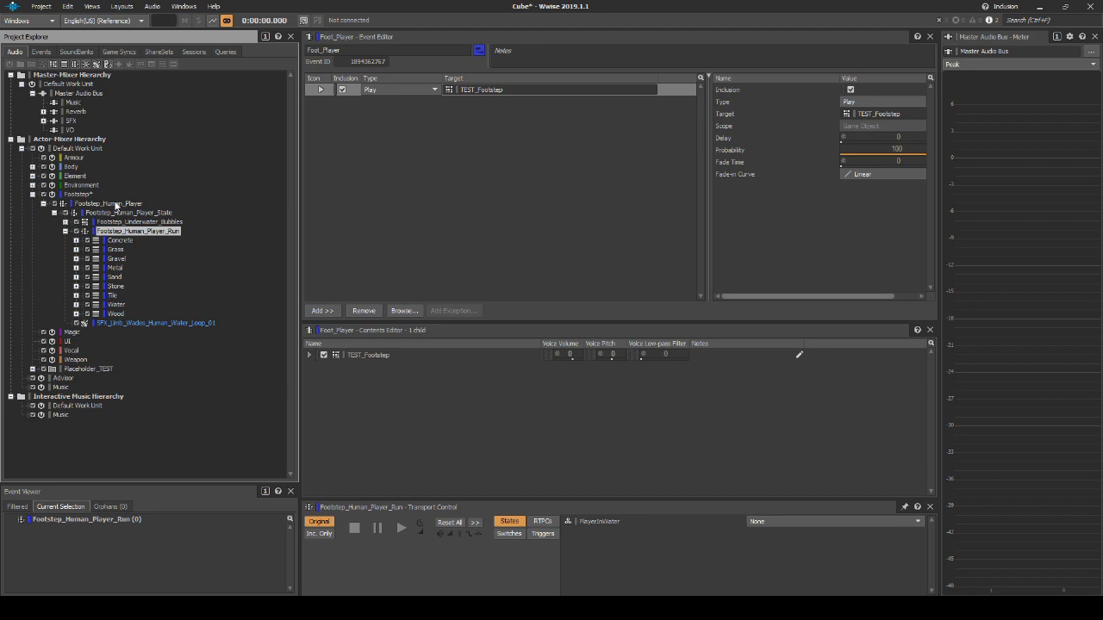
drag(117, 206, 496, 90)
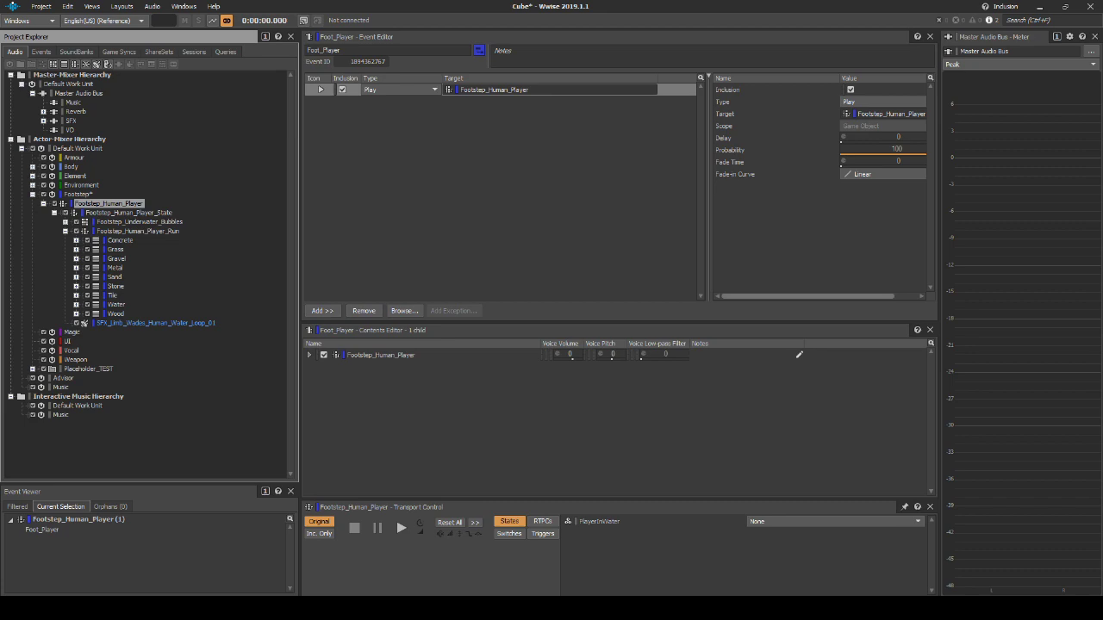
click(36, 52)
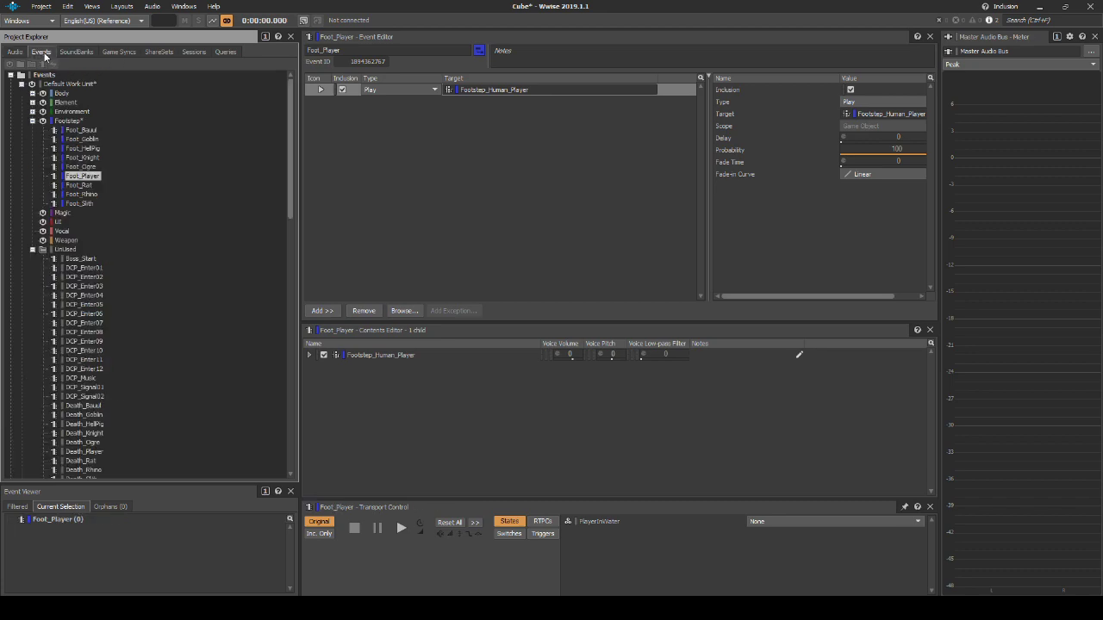
click(33, 93)
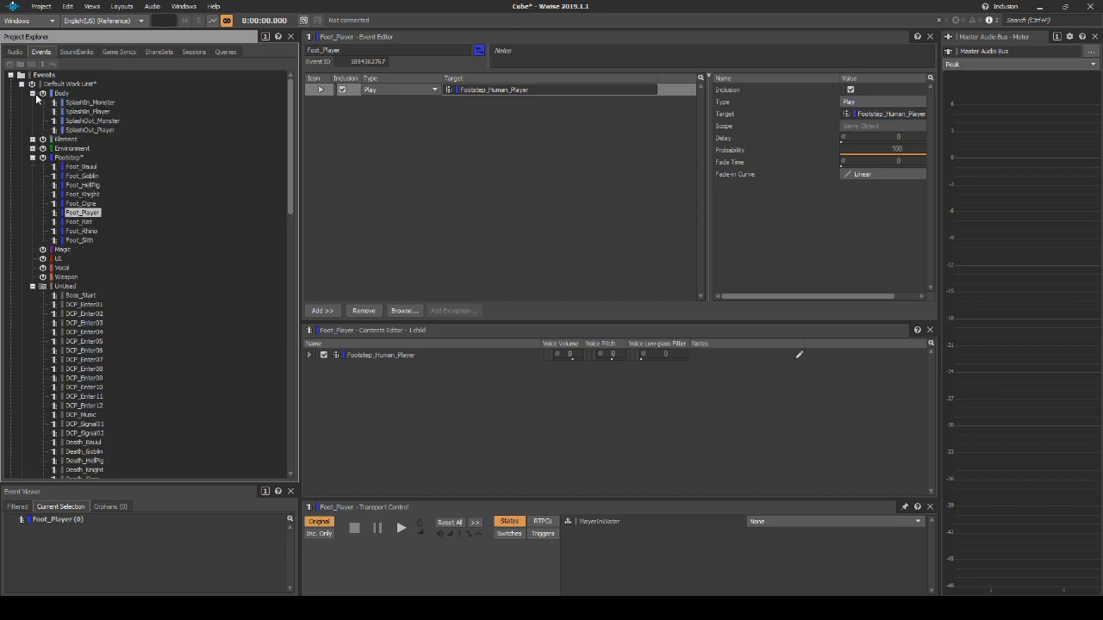
- Give SplashOut_Player a Stop action targeting SFX_Limb_Wades_Human_Water_Loop_01, then select Footstep_Underwater_Bubbles
click(98, 131)
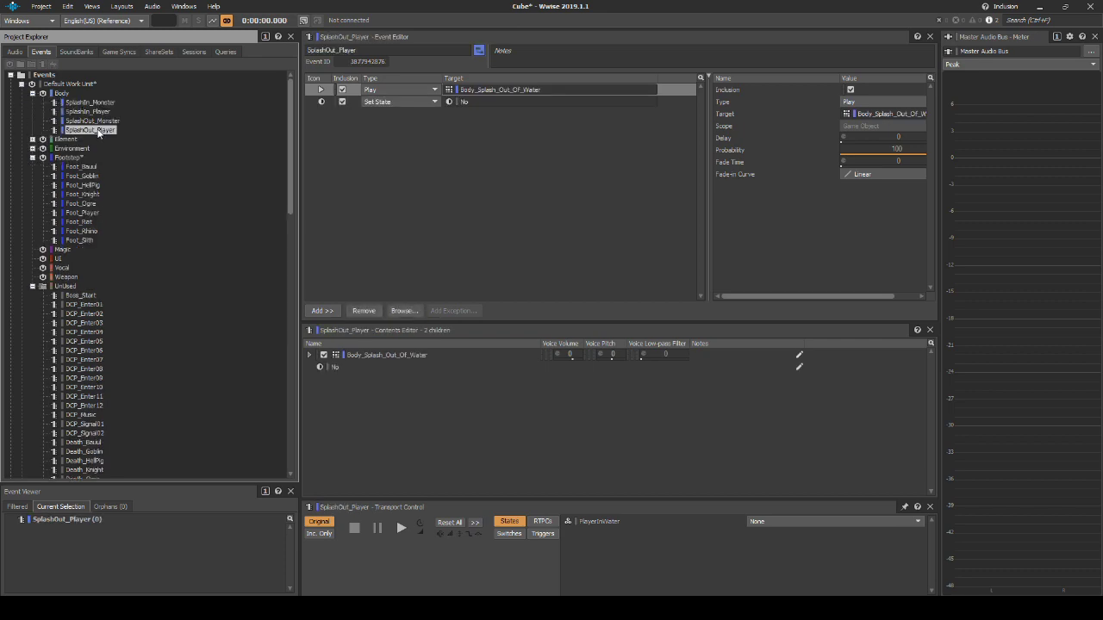
right_click(380, 120)
mouse_move(401, 125)
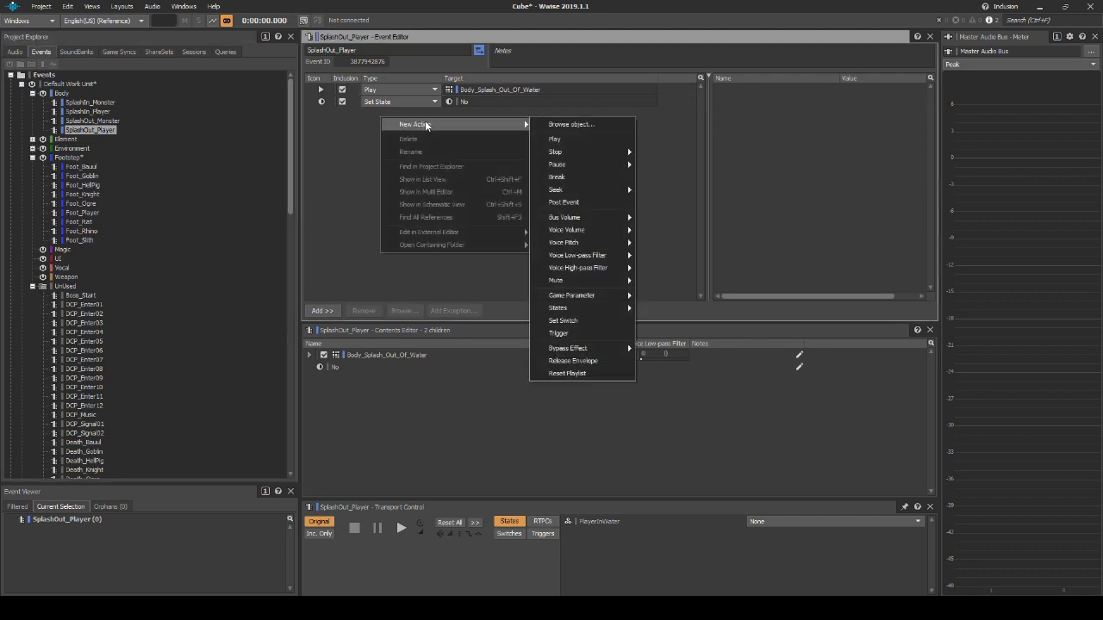
mouse_move(575, 153)
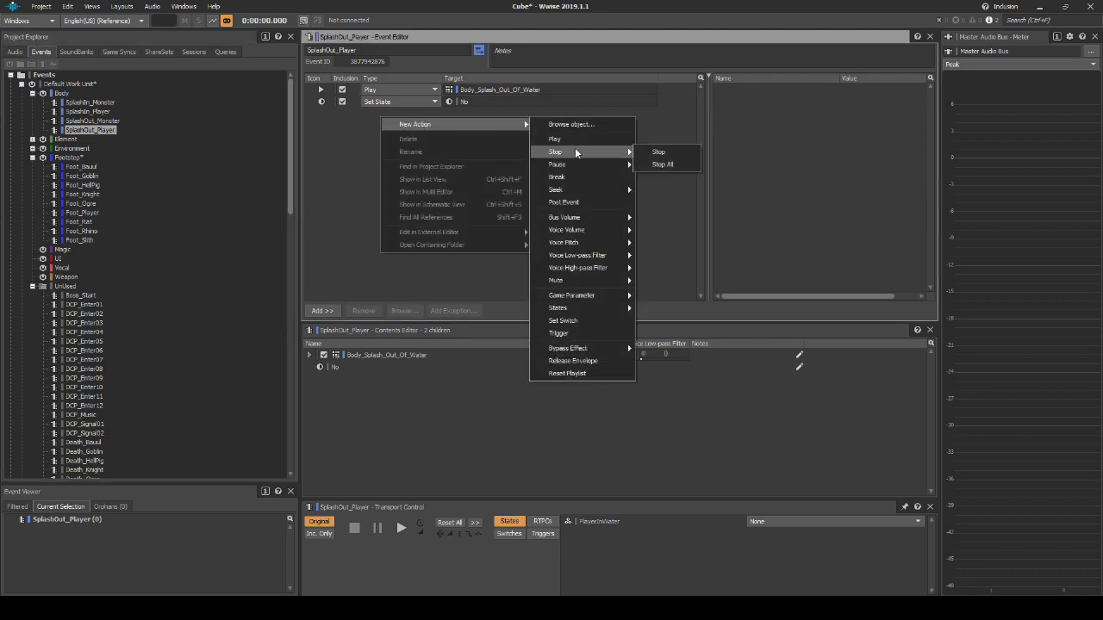
click(659, 153)
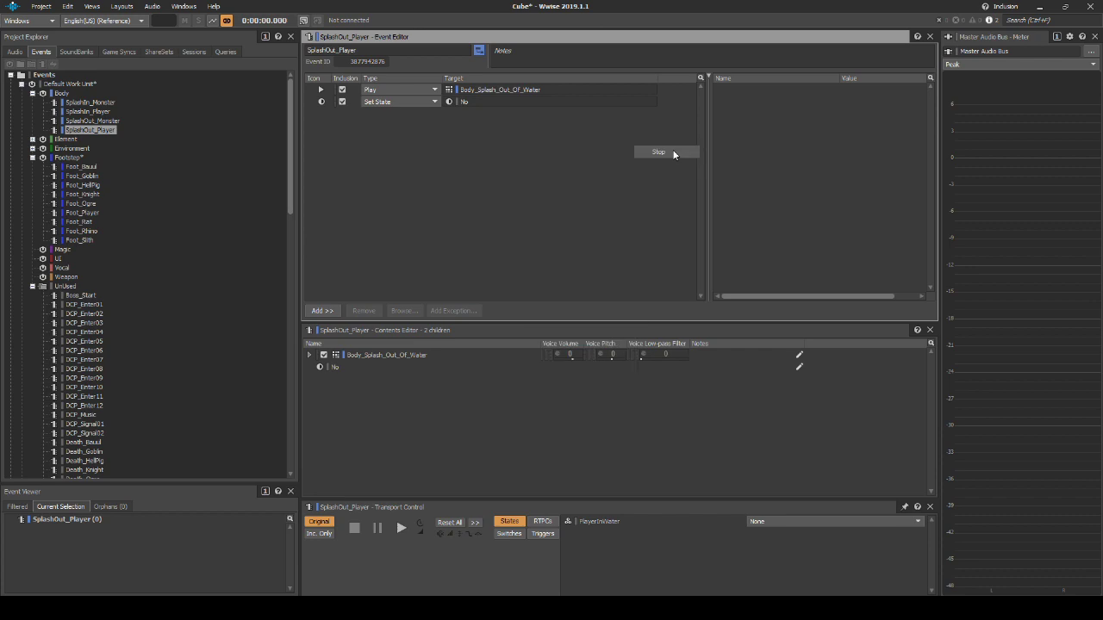
click(16, 52)
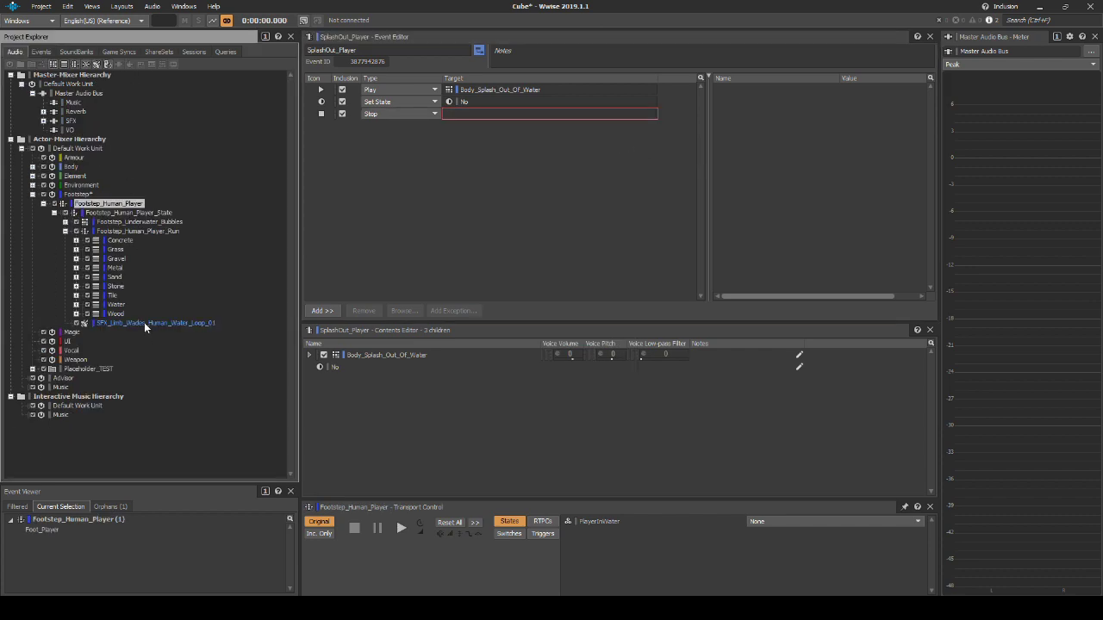
drag(144, 324, 478, 118)
click(138, 221)
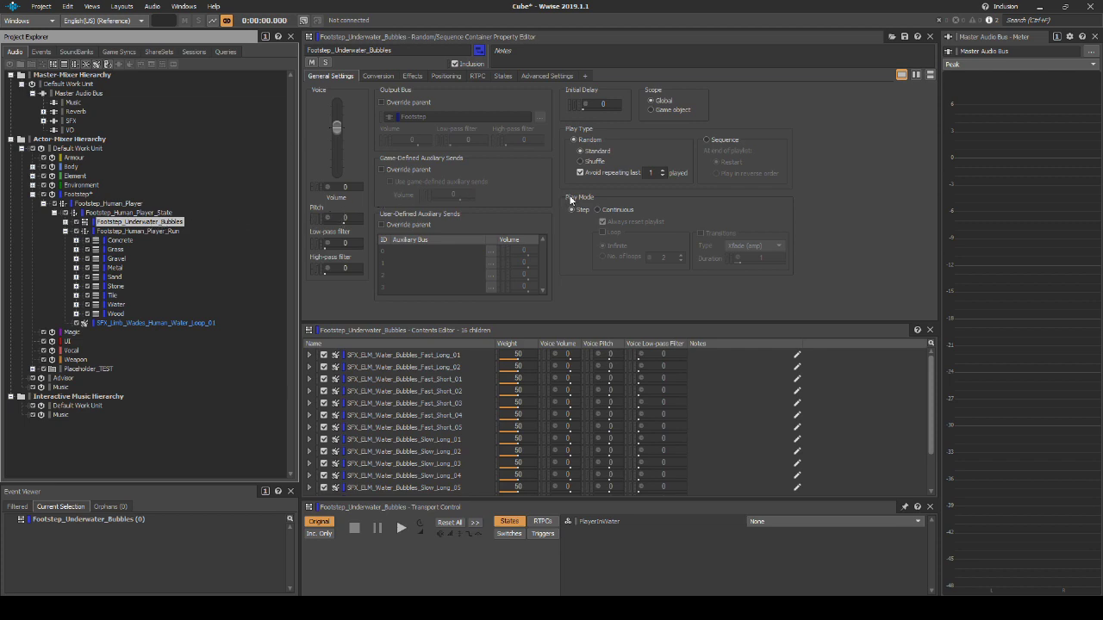
- Make the container play continuously with Trigger rate transitions of duration 3
click(597, 209)
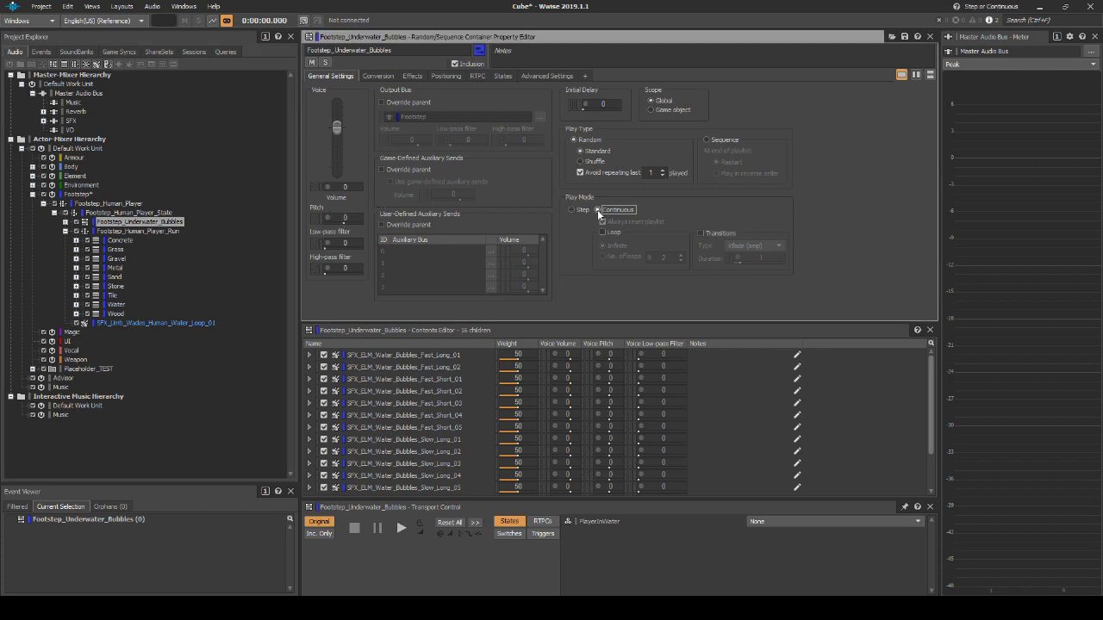
click(700, 234)
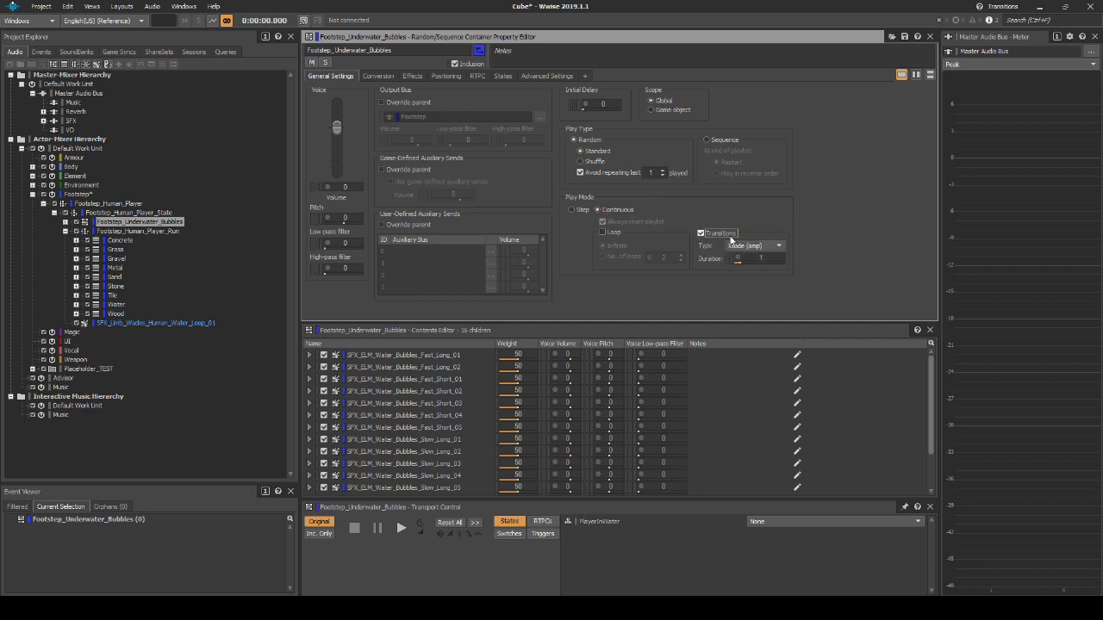
click(740, 246)
click(762, 286)
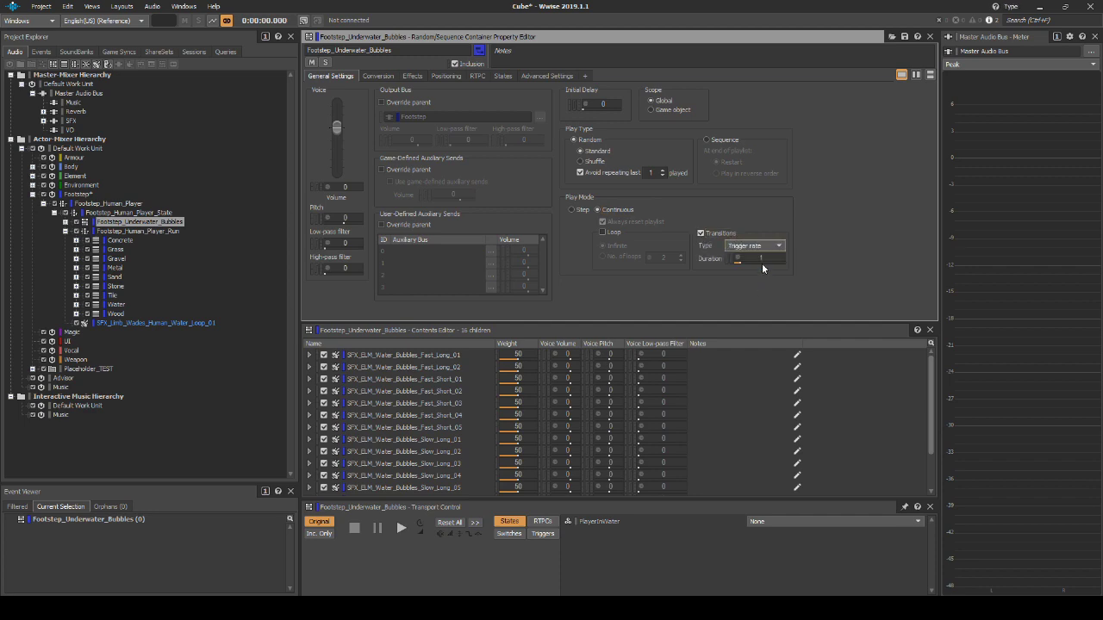
click(767, 258)
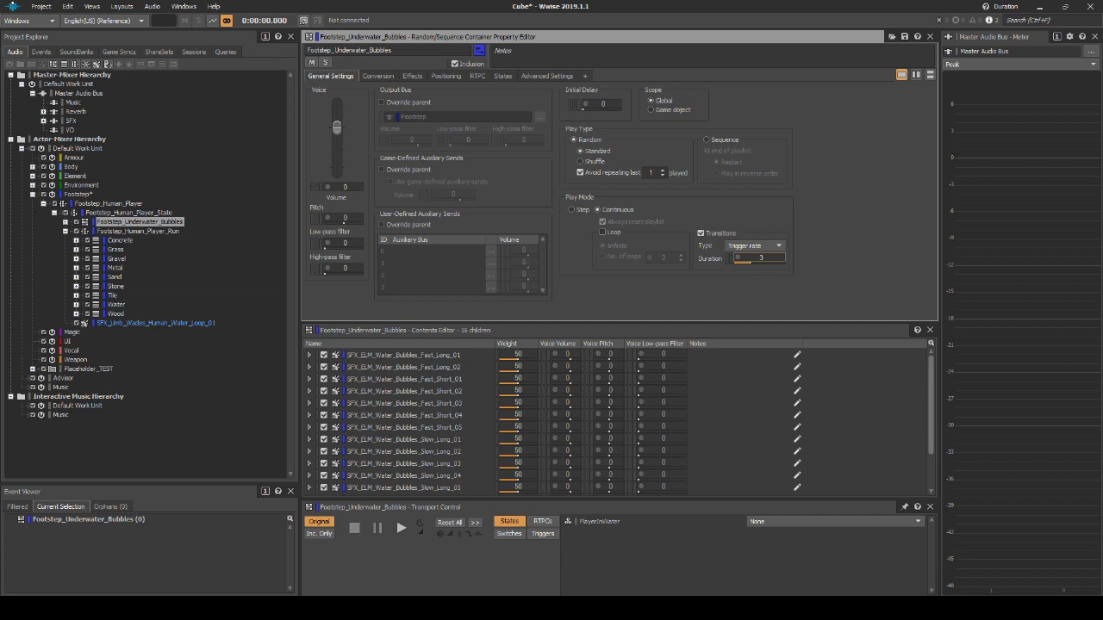
- Randomize the transition duration with a maximum offset of 2
right_click(739, 258)
click(751, 271)
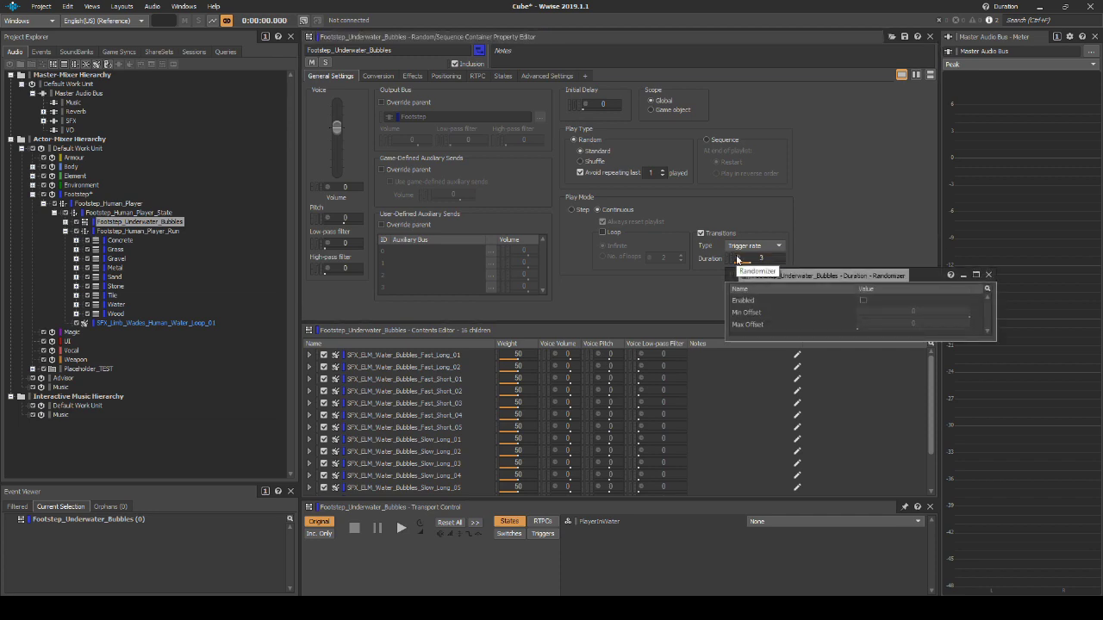
click(863, 300)
click(913, 324)
text(2)
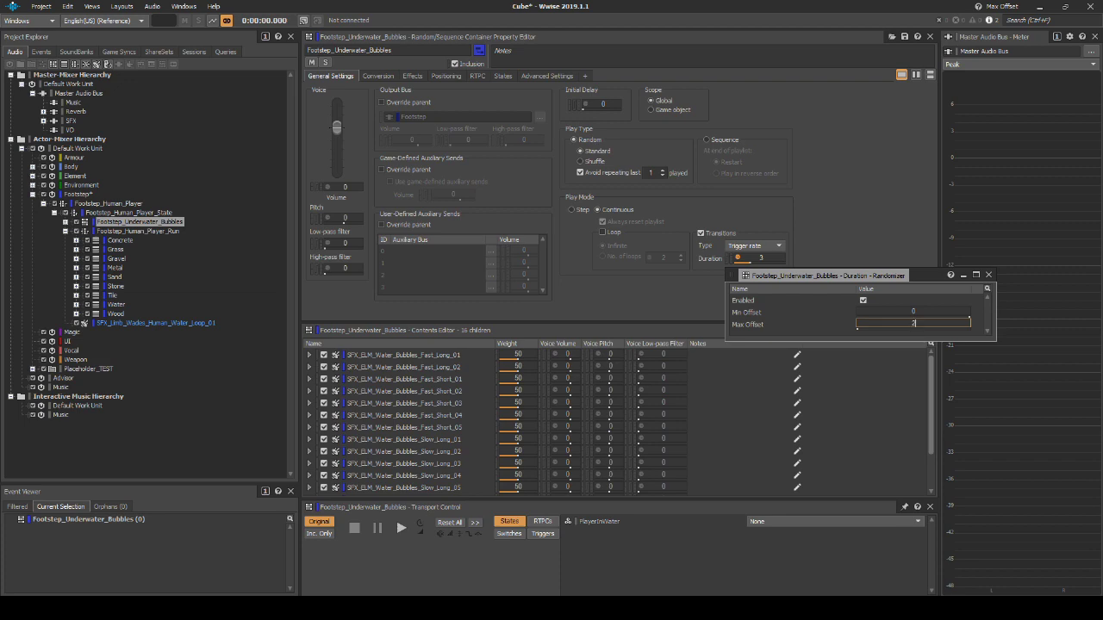
click(560, 78)
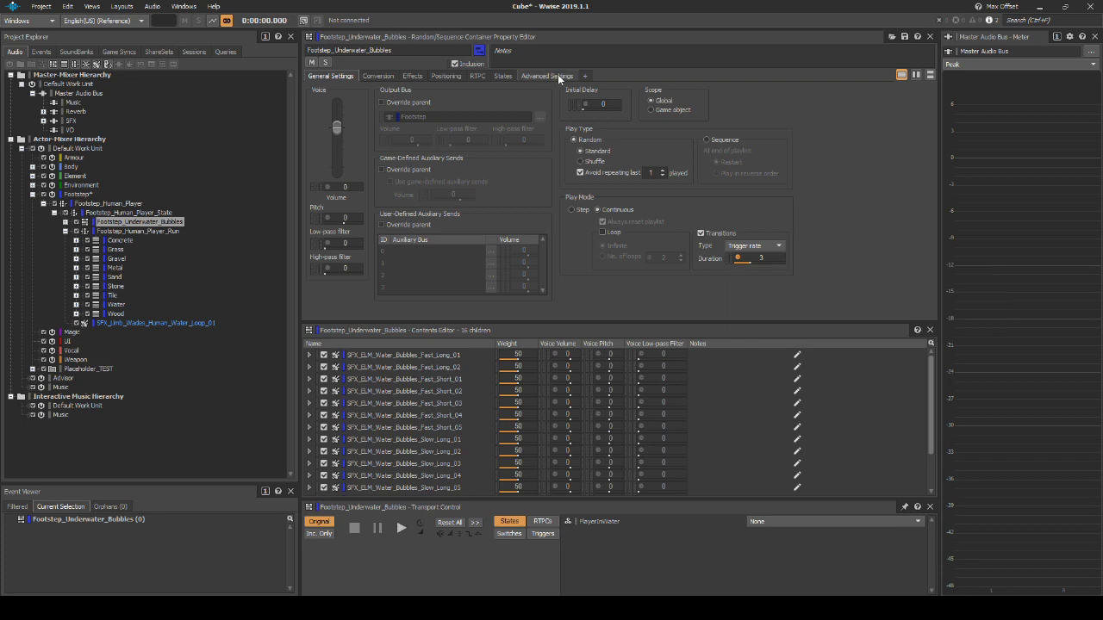
click(559, 77)
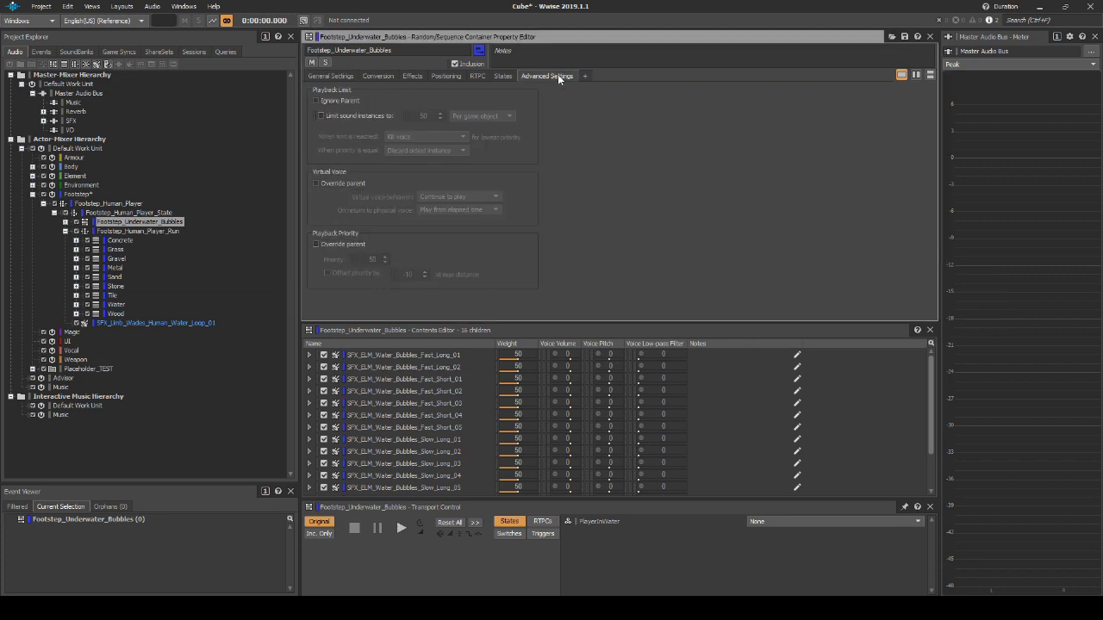
- Limit Footstep_Underwater_Bubbles to 2 instances globally, ignoring the parent and discarding the newest
click(316, 100)
click(320, 116)
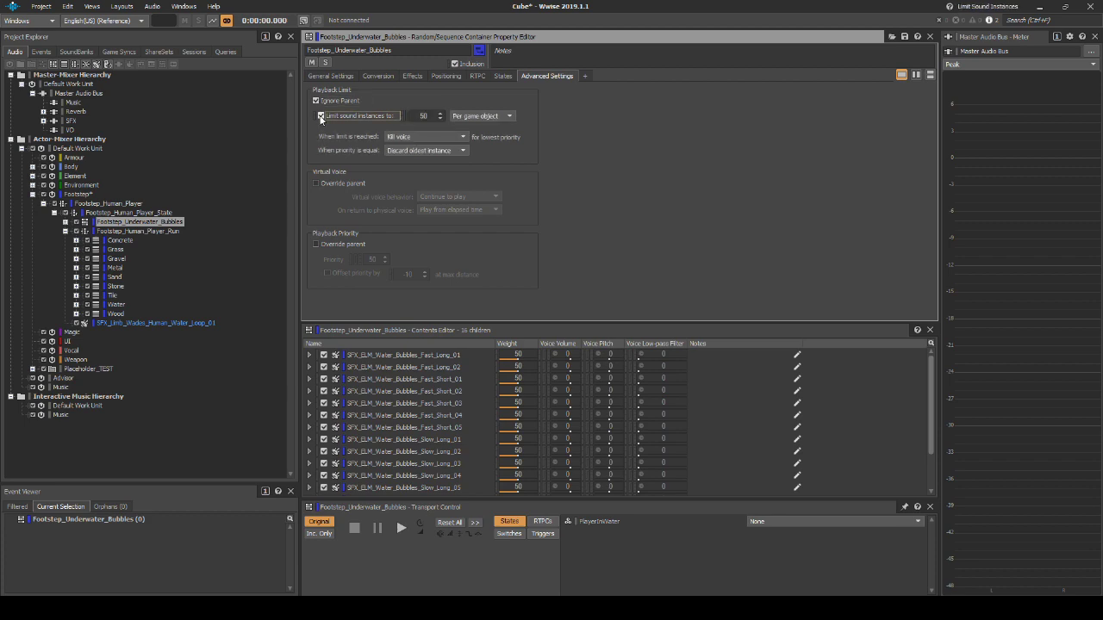
double_click(412, 115)
text(2)
click(461, 115)
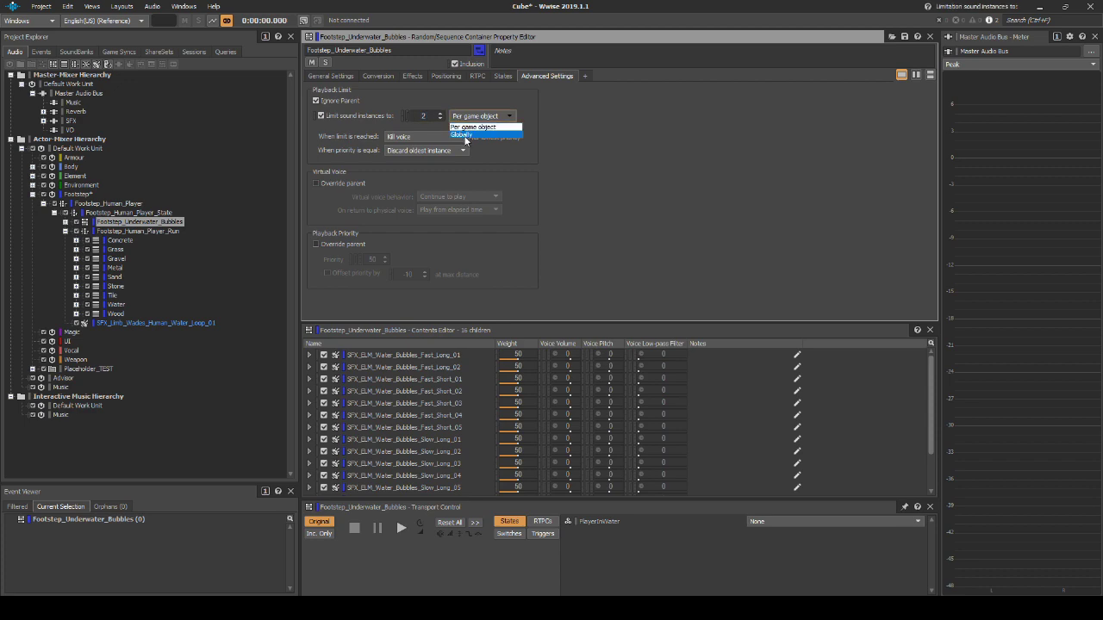
click(463, 135)
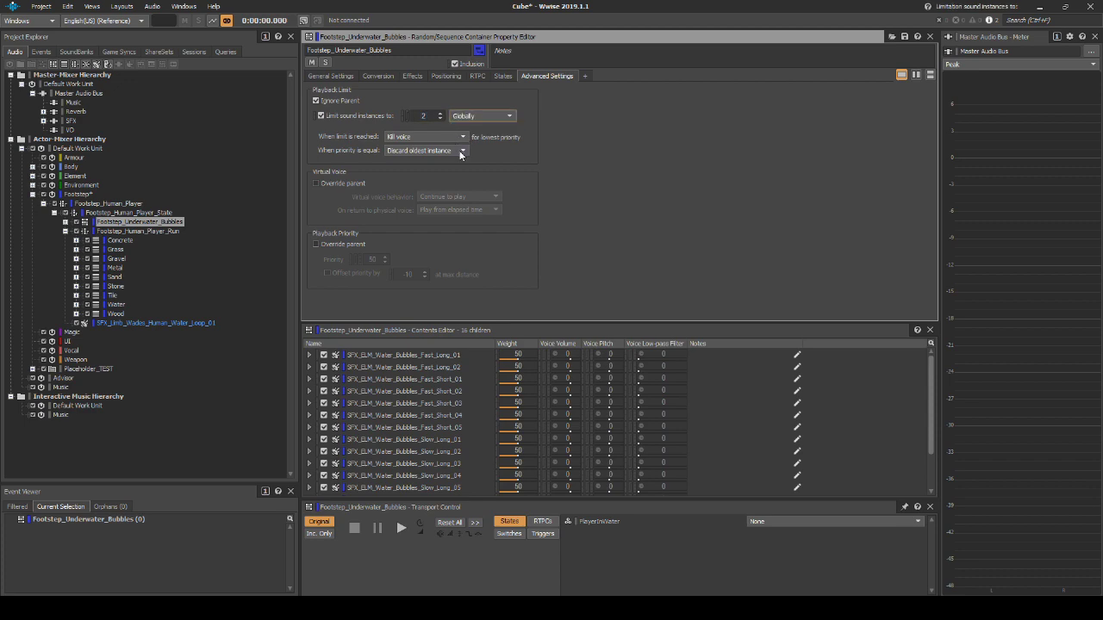
click(460, 151)
click(457, 169)
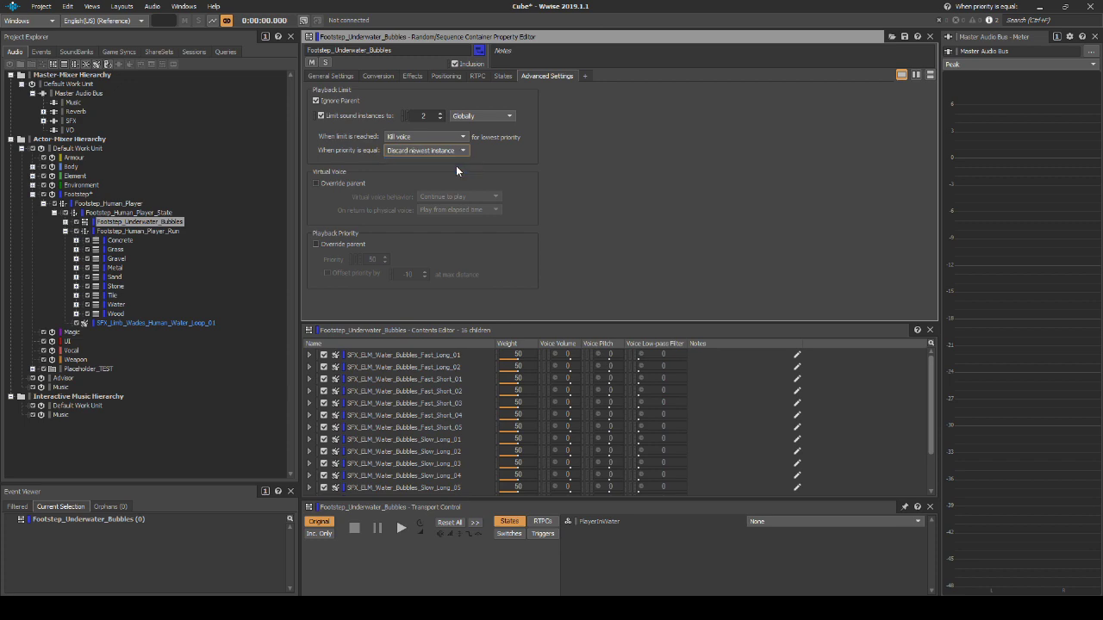
- Add the PlayerInWater state group with No at -96 volume and Yes at low-pass 40
click(502, 77)
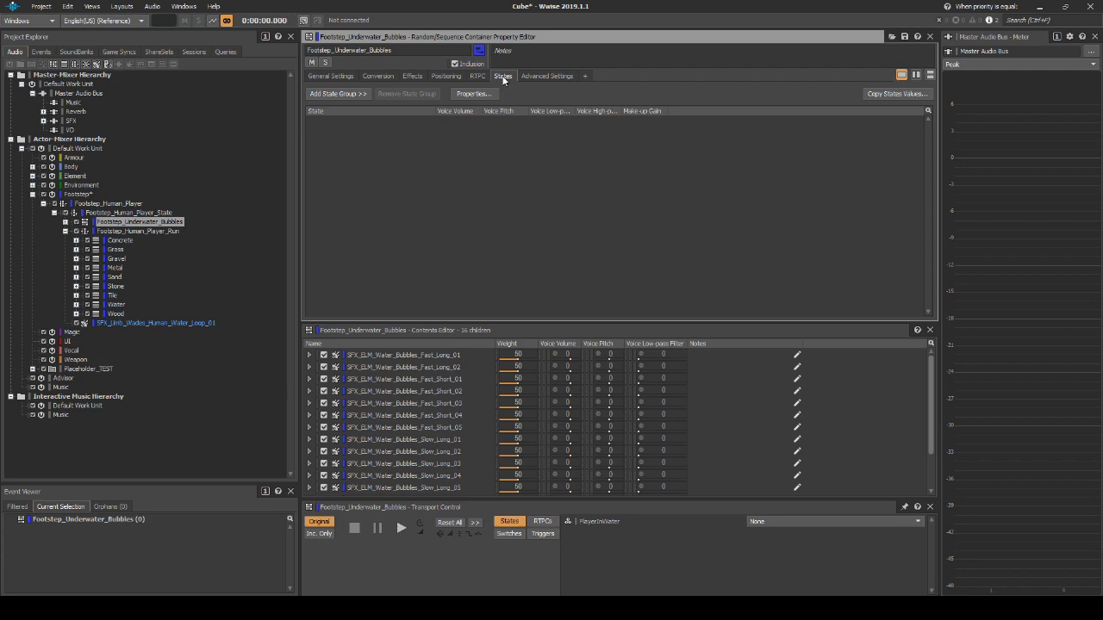
click(346, 96)
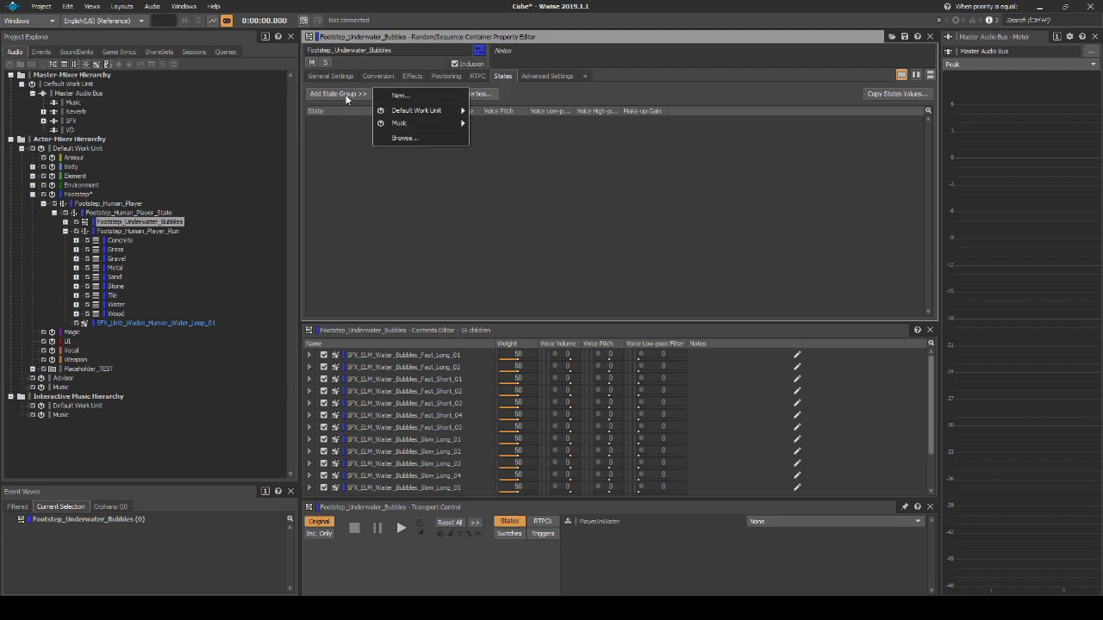
mouse_move(409, 112)
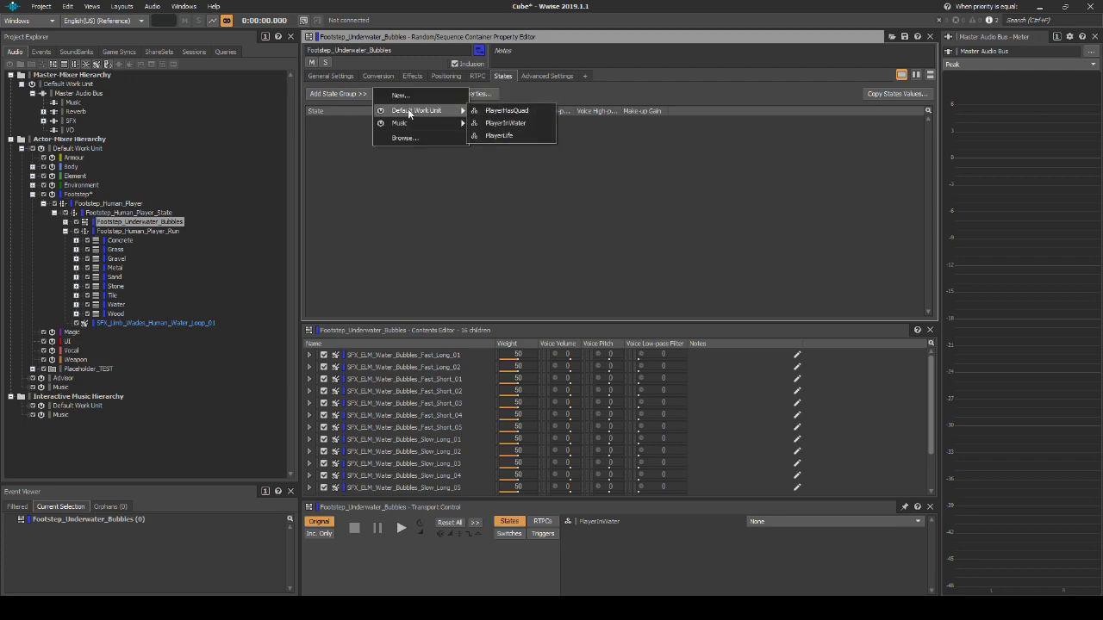
click(508, 125)
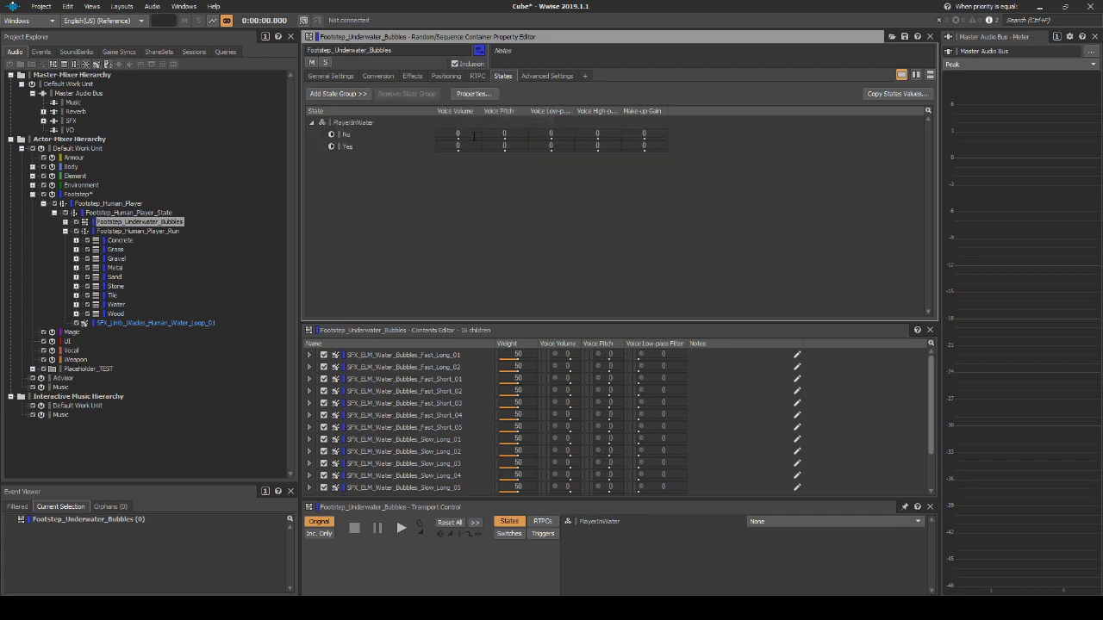
click(474, 136)
text(-96)
click(558, 145)
text(40)
key(Return)
- Give SFX_Limb_Wades_Human_Water_Loop_01 a global instance limit ignoring the parent and discarding newest
click(198, 323)
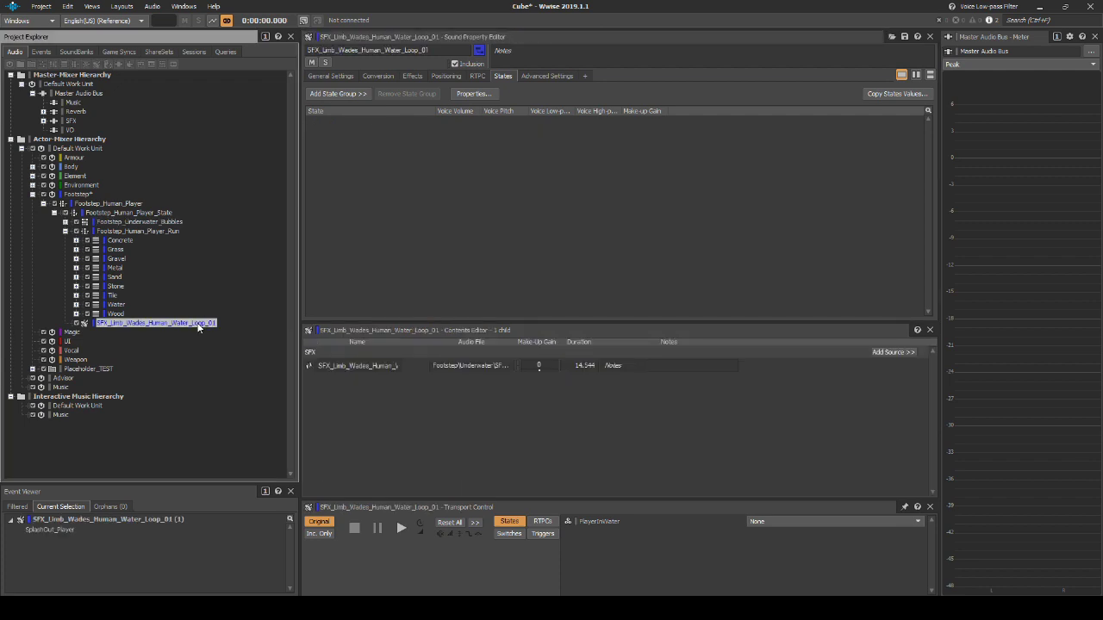
click(546, 77)
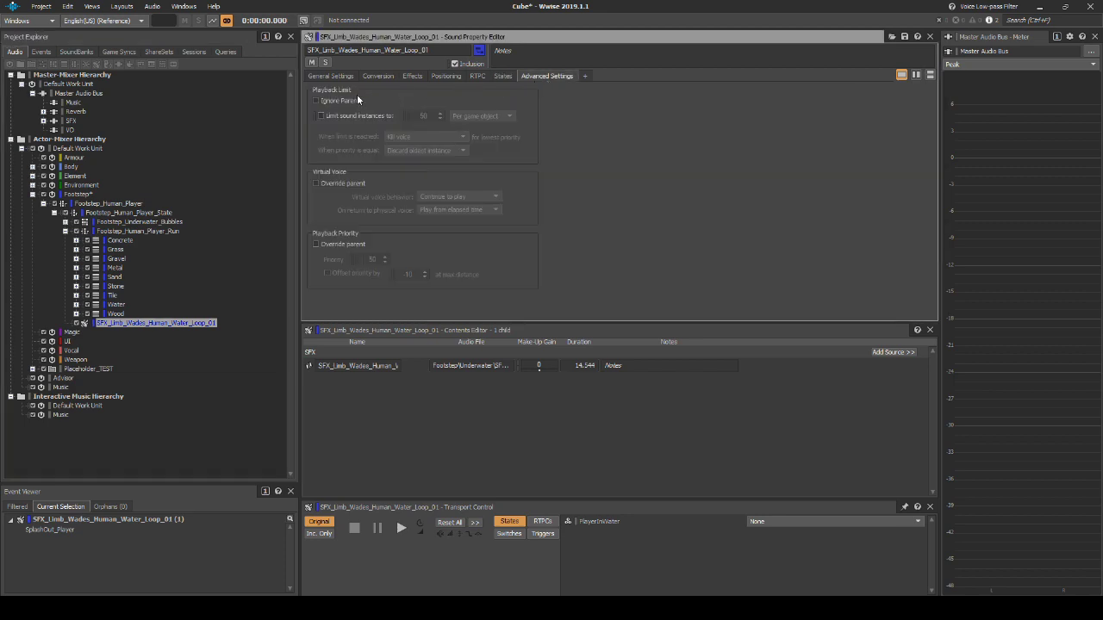
click(317, 101)
click(320, 115)
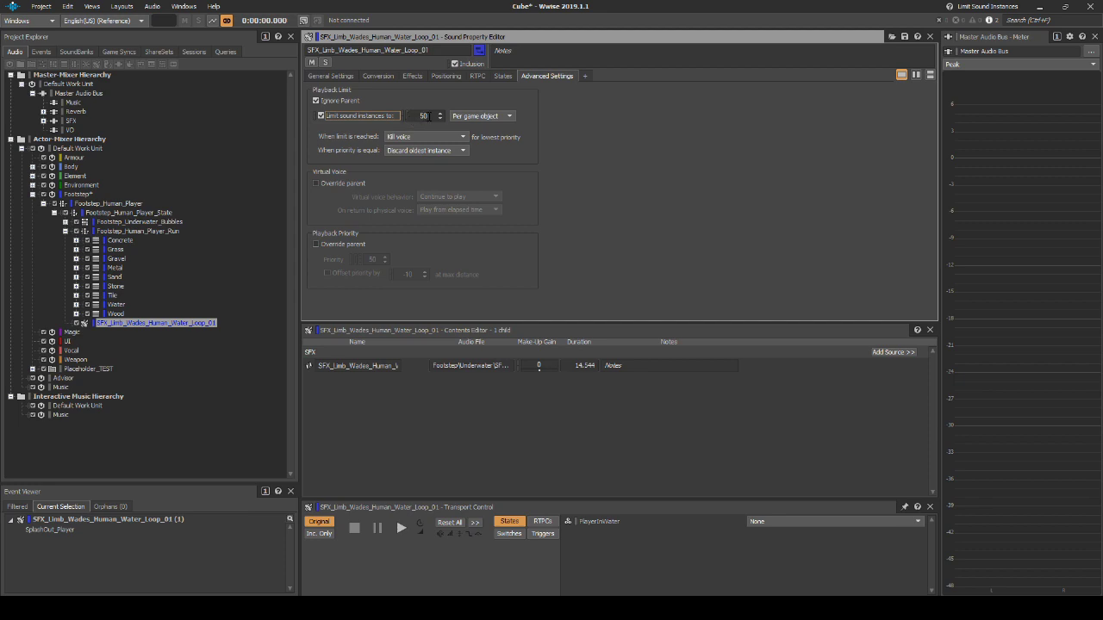
click(424, 116)
click(465, 136)
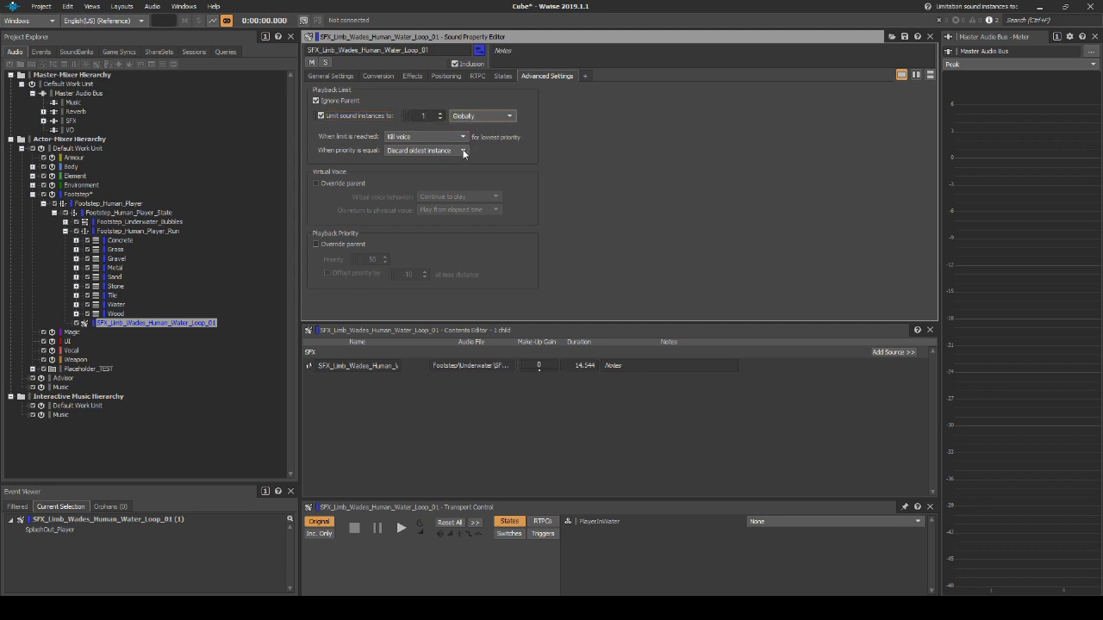
click(463, 151)
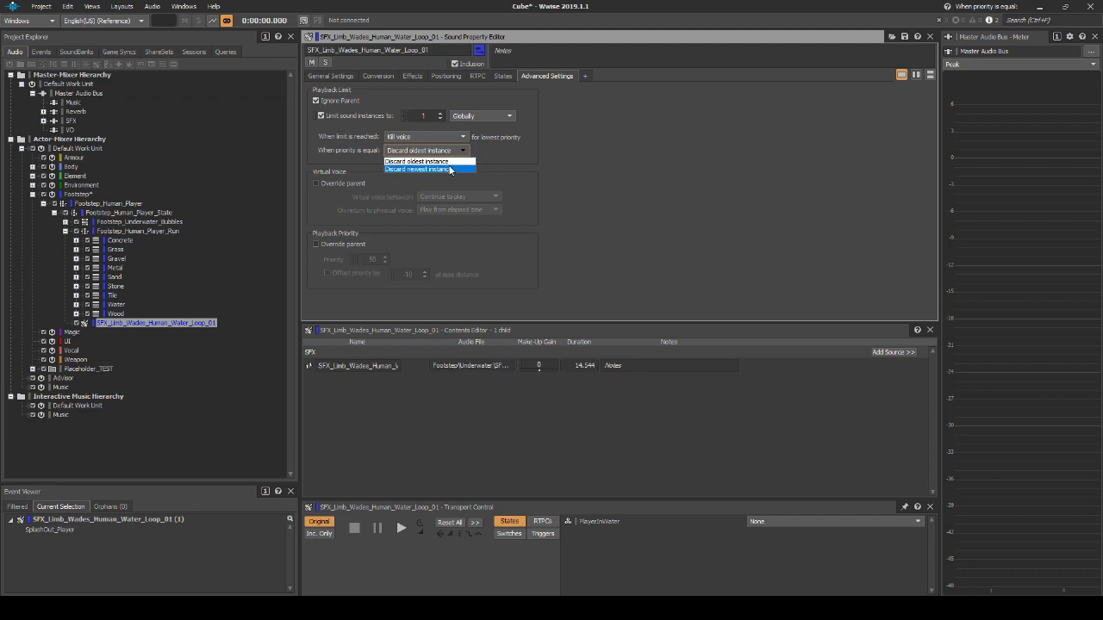
click(449, 169)
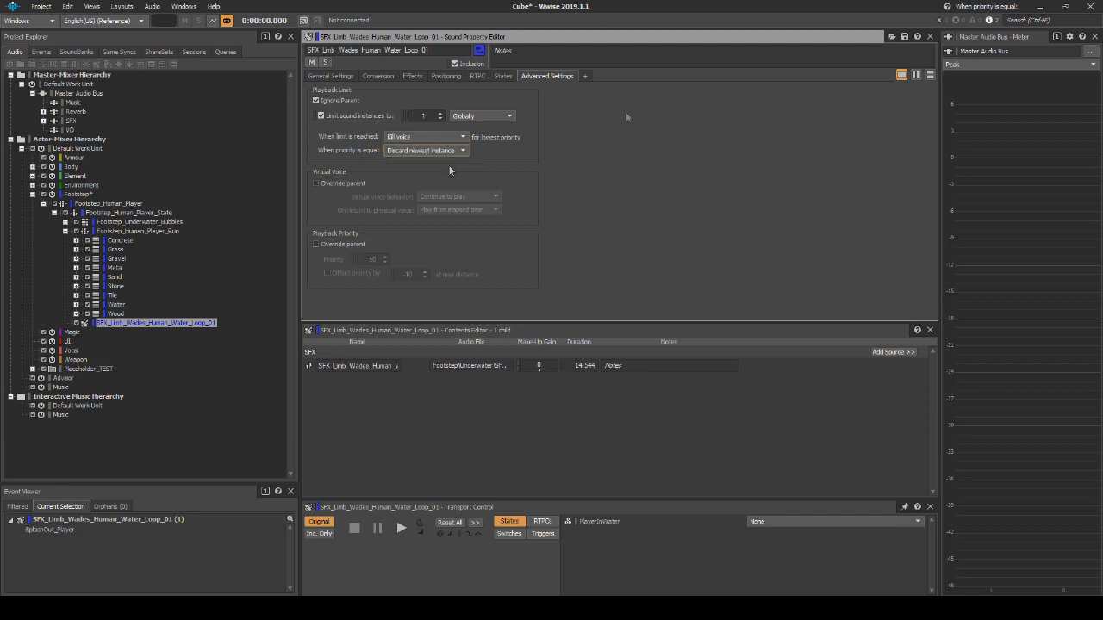
- Add PlayerInWater states to the water loop: No at -96 volume, Yes at low-pass 40
click(504, 76)
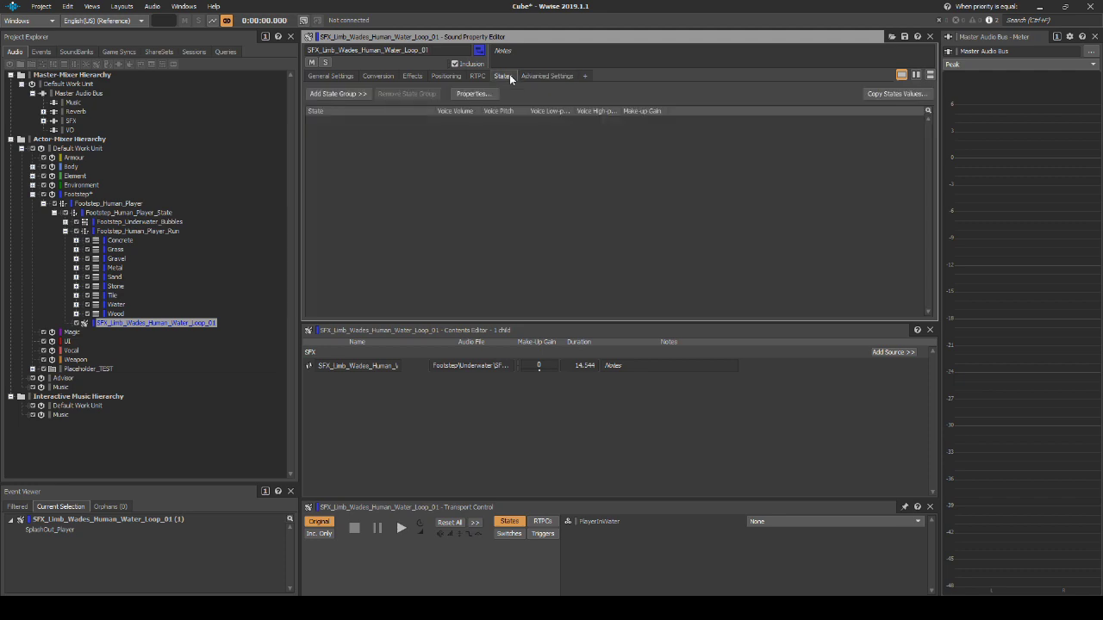
click(355, 96)
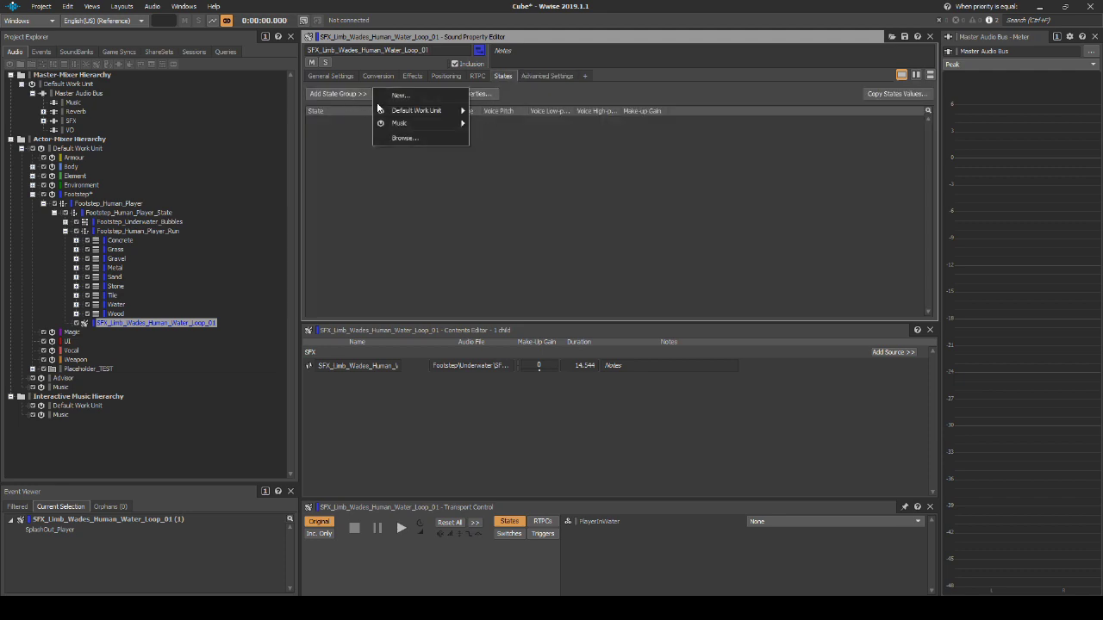
mouse_move(405, 112)
click(505, 124)
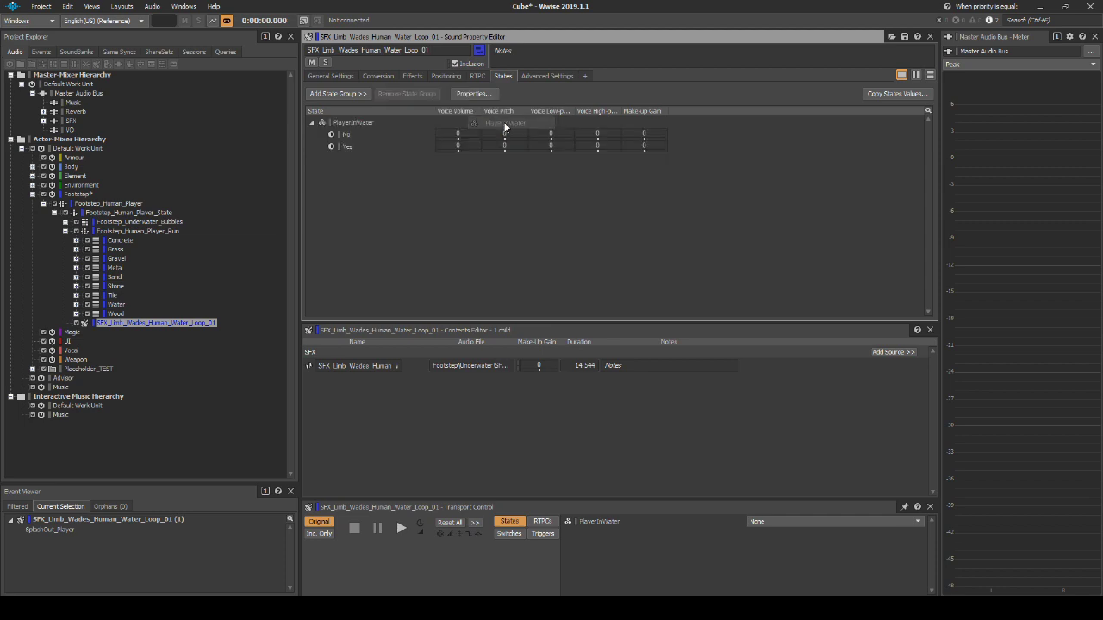
click(457, 133)
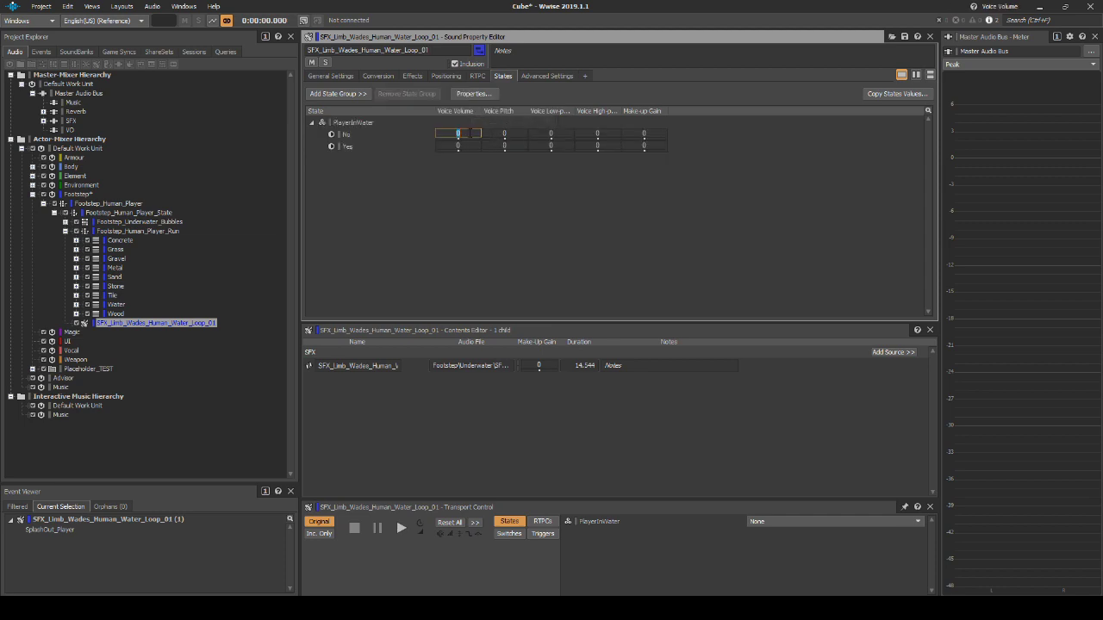
text(-96)
key(Return)
click(553, 146)
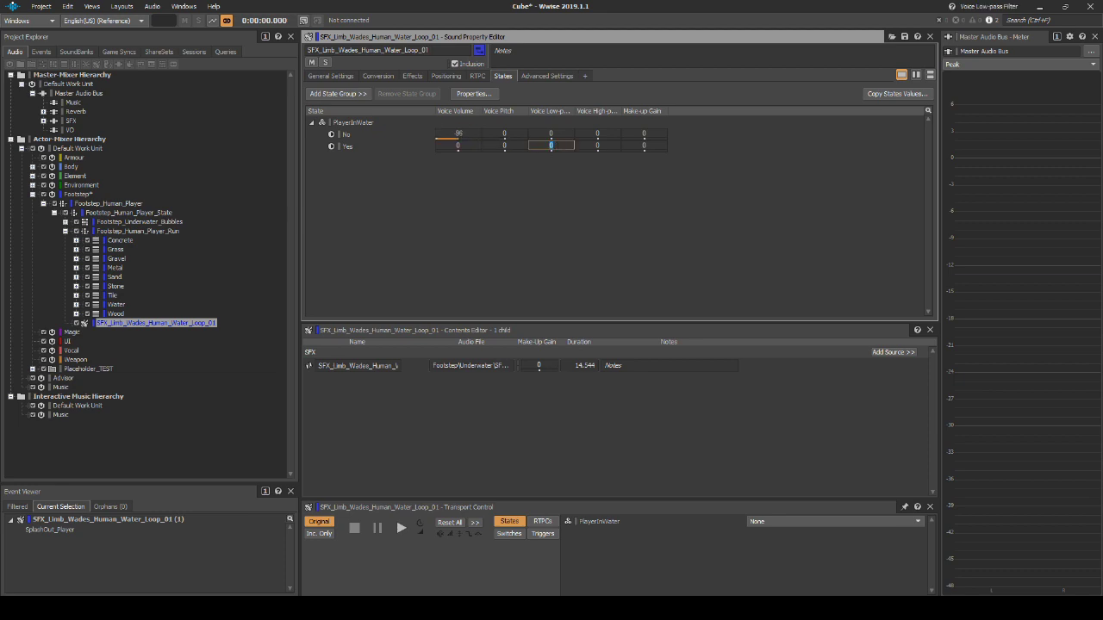
text(400)
key(BackSpace)
click(40, 6)
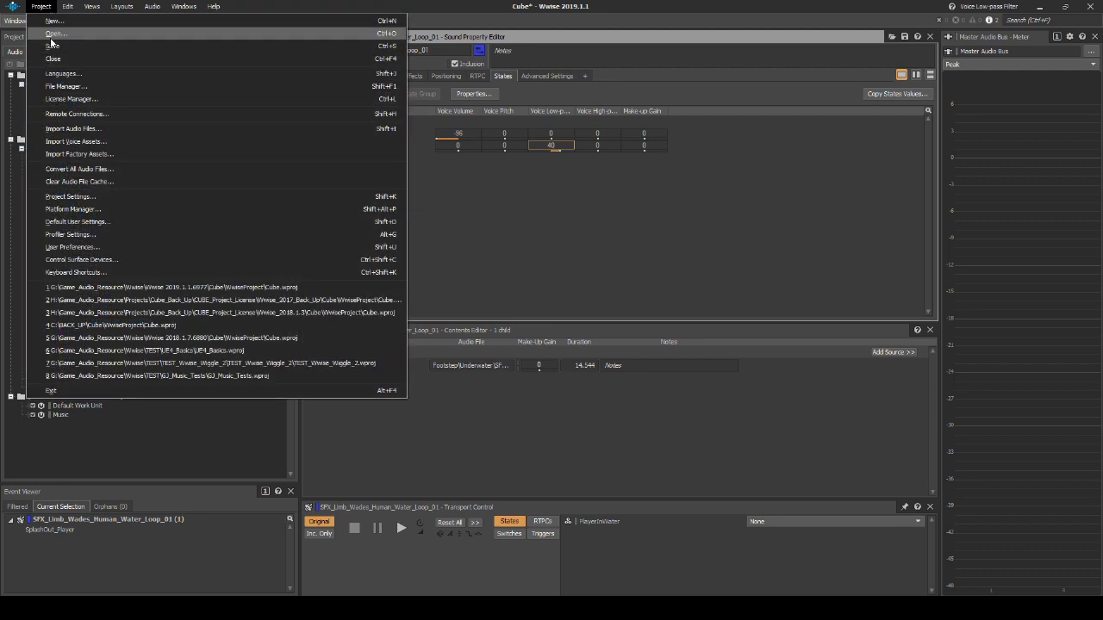
- Save the project and generate the SoundBanks
click(53, 45)
click(122, 16)
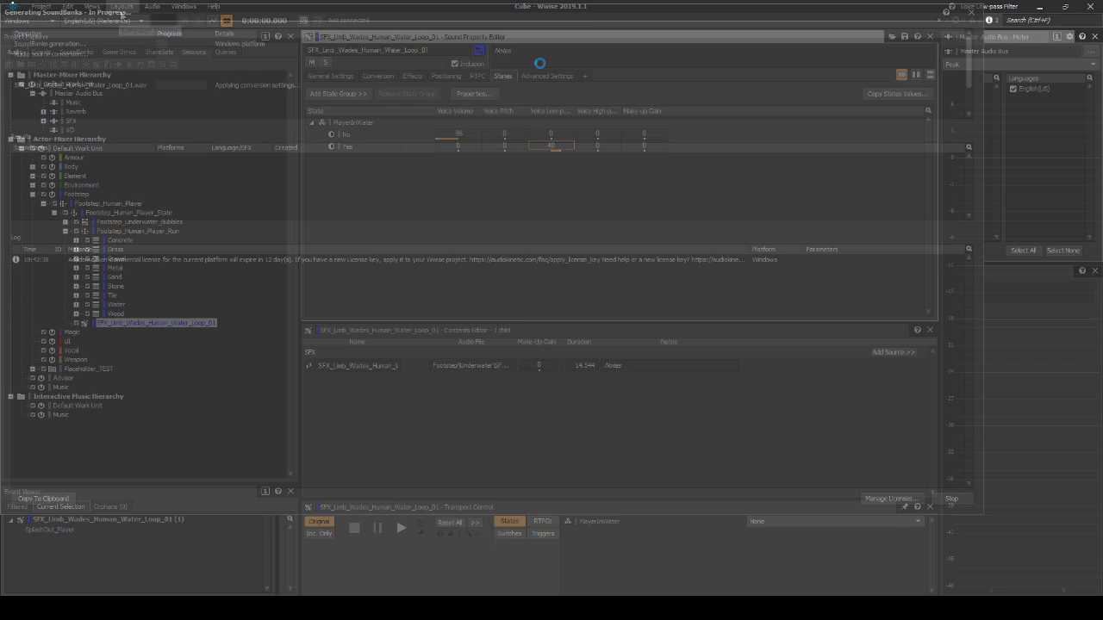
key(F7)
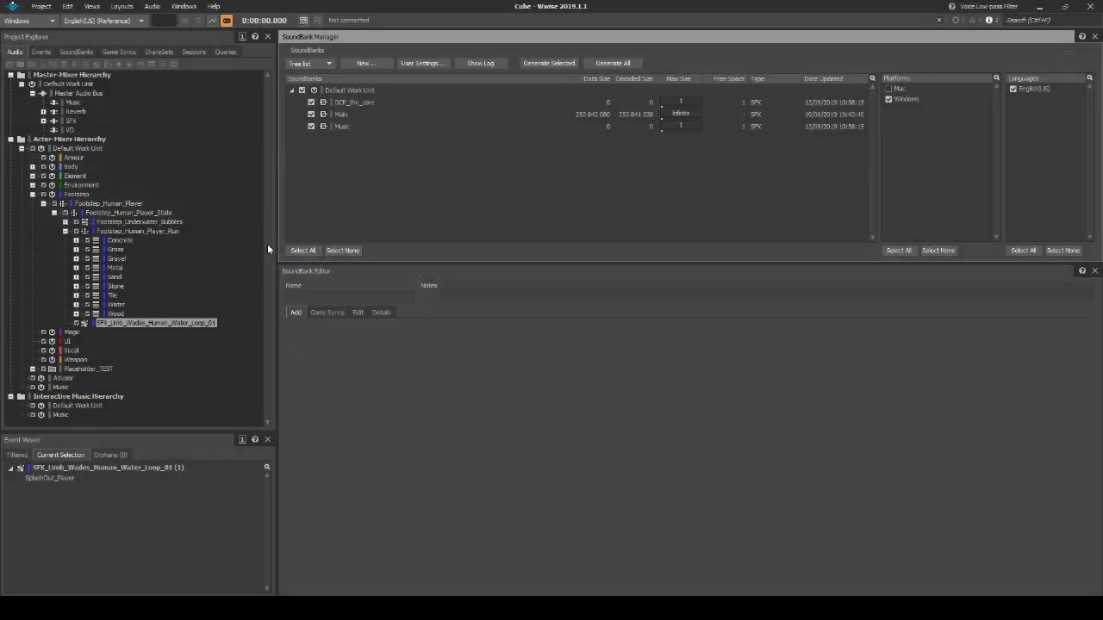
- Switch back to the Designer layout and select Footstep_Human_Player_Run
click(122, 7)
click(134, 23)
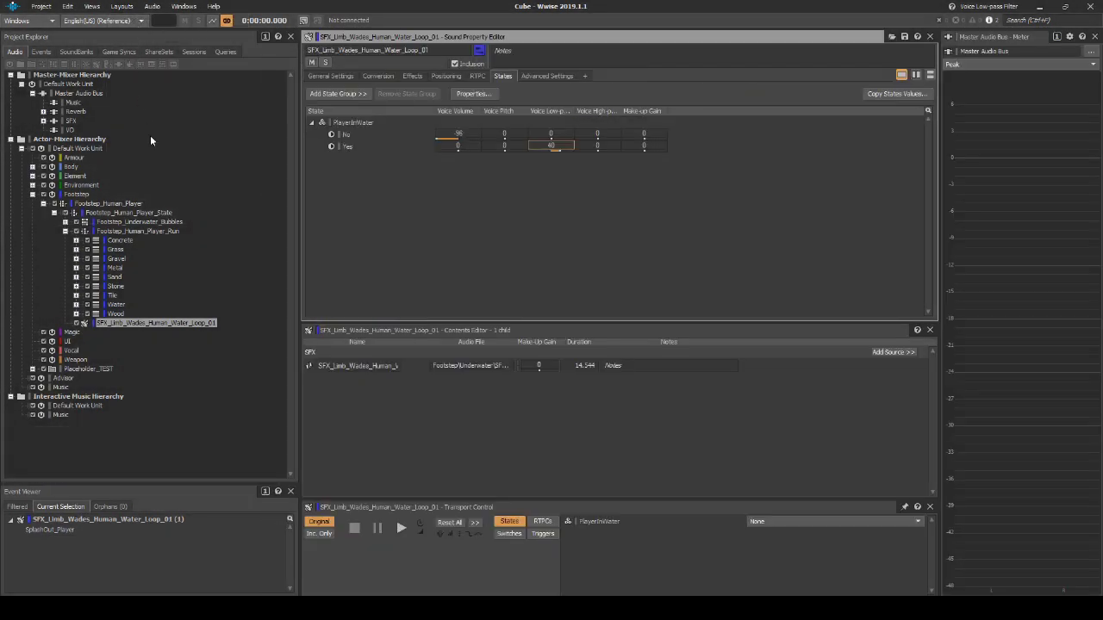
click(170, 233)
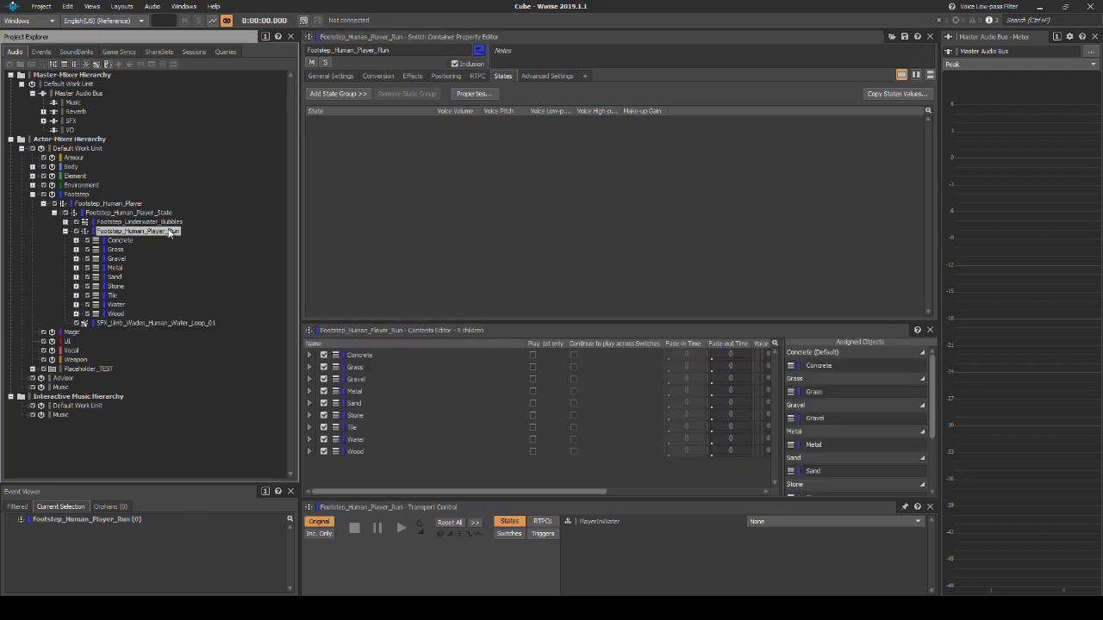
- Select the Concrete container and expand it to list its 15 run step sounds
click(120, 241)
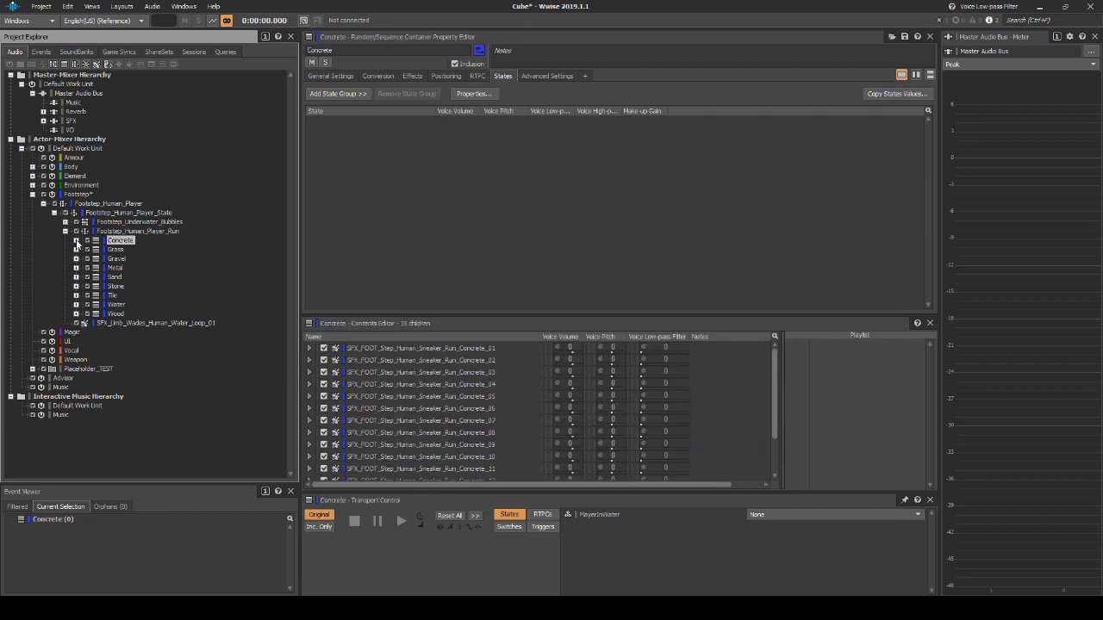
click(75, 240)
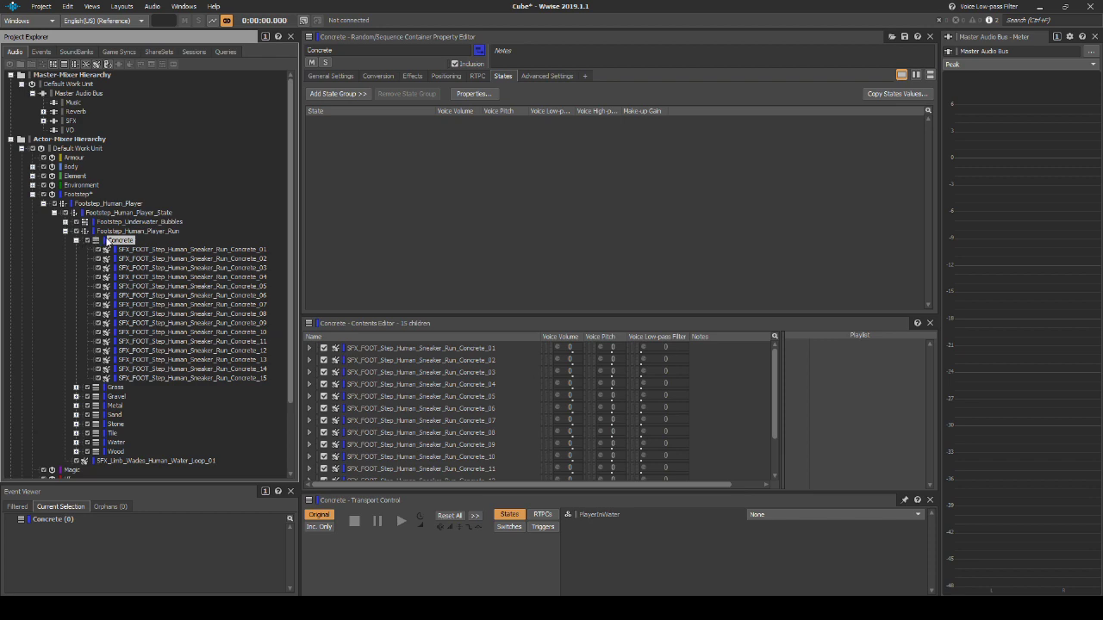
- Create a Sound SFX named Silence inside Concrete with a Wwise Silence source
right_click(124, 241)
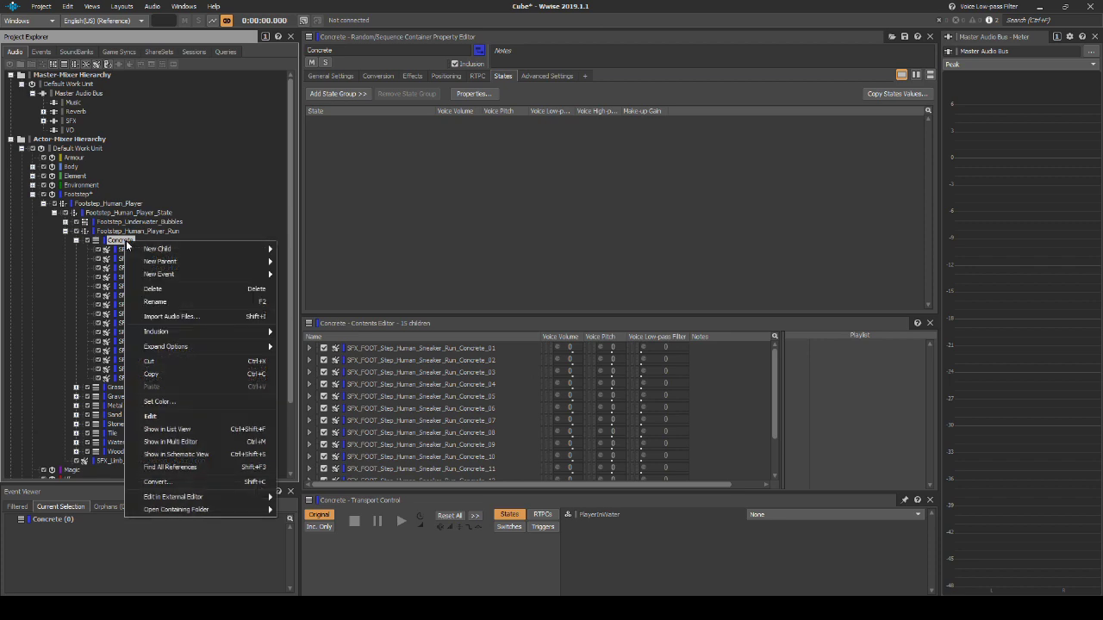
mouse_move(192, 248)
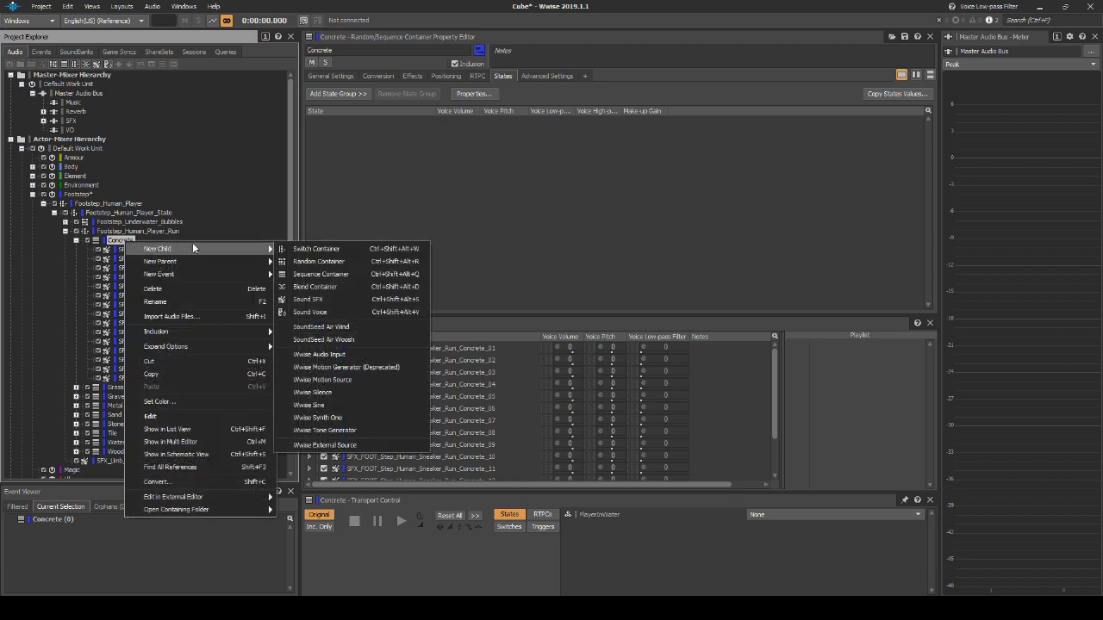
click(306, 299)
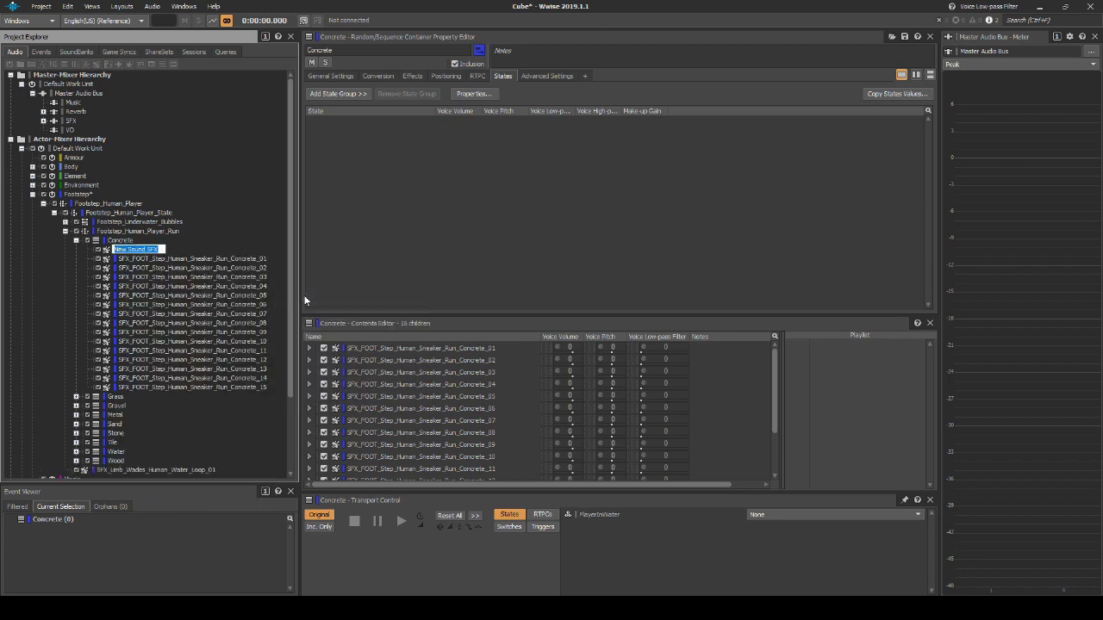
text(Silence)
key(Return)
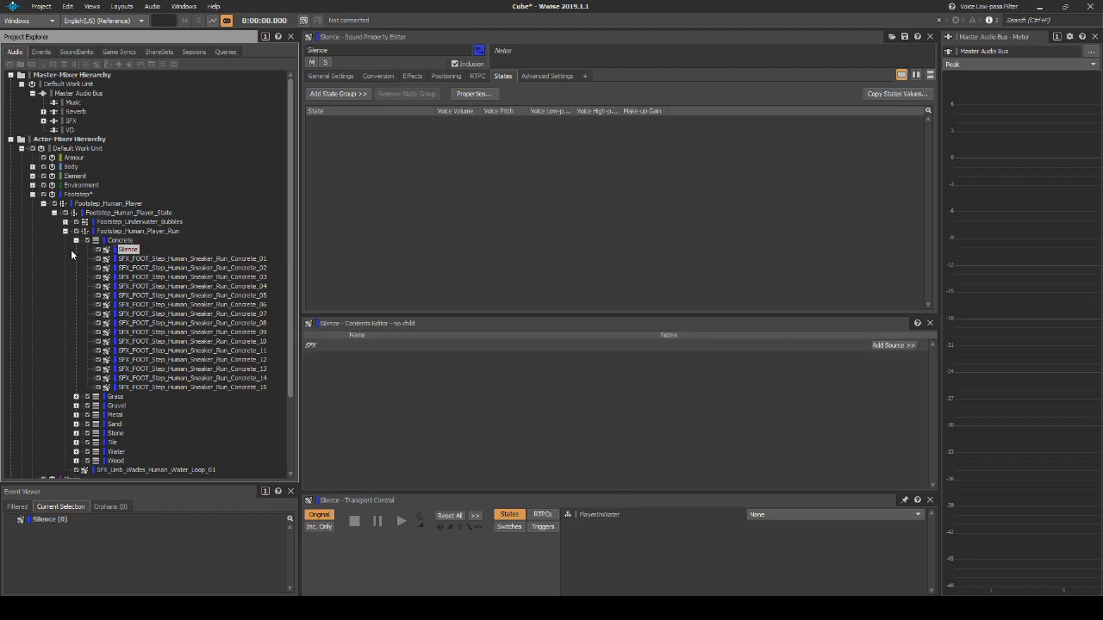
click(879, 349)
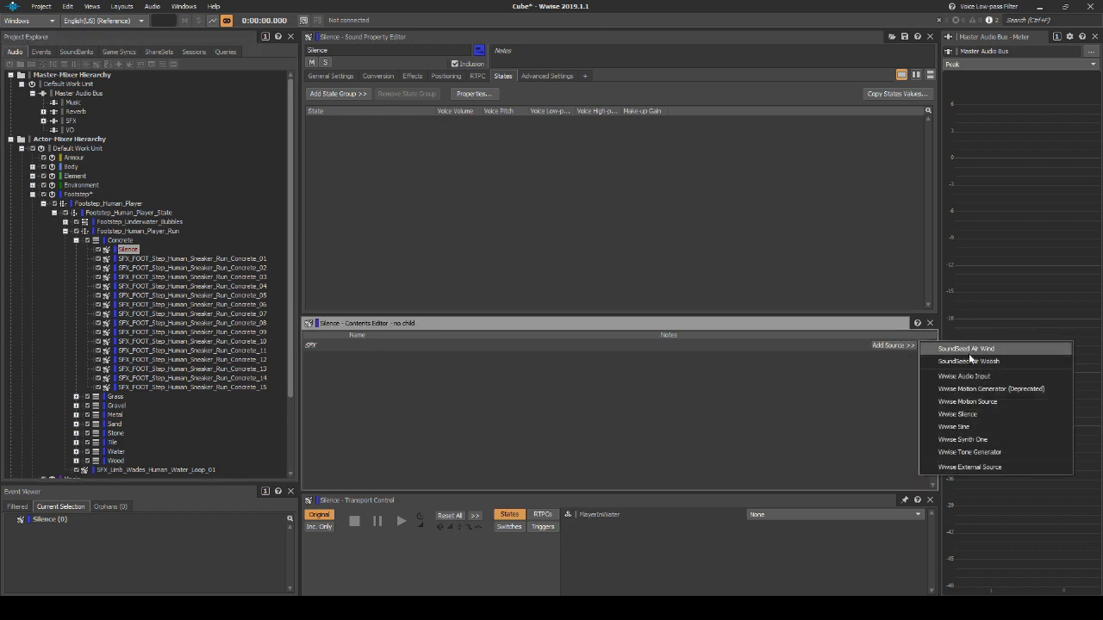
click(970, 415)
click(121, 241)
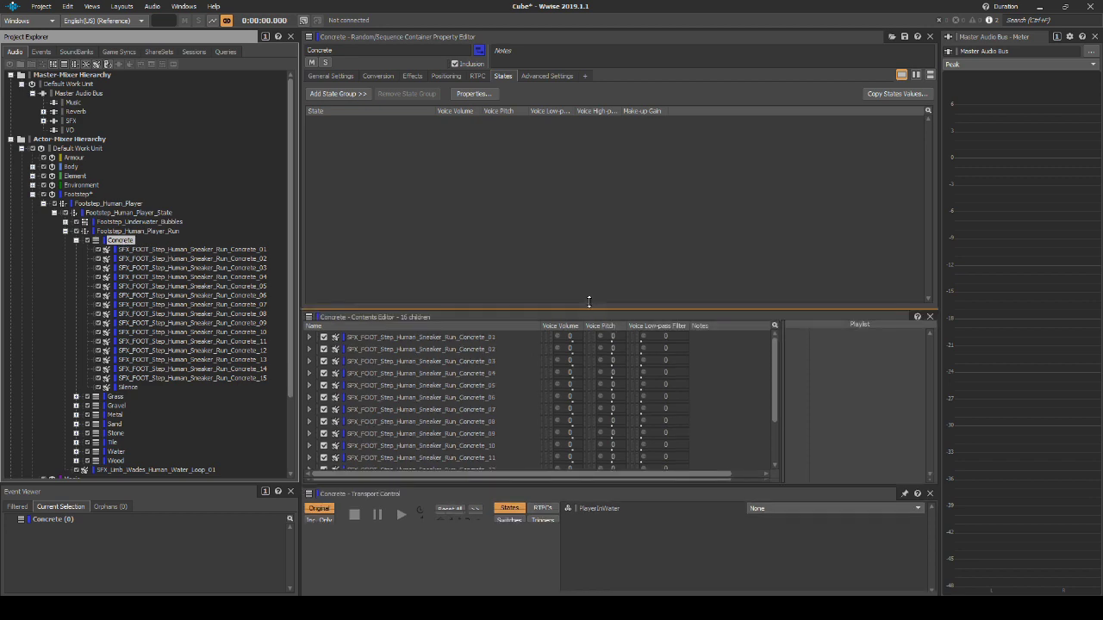
- Start the Concrete playlist as Concrete_01, Silence, Concrete_02, then copy the Silence sound
drag(589, 315, 595, 219)
drag(599, 393, 599, 499)
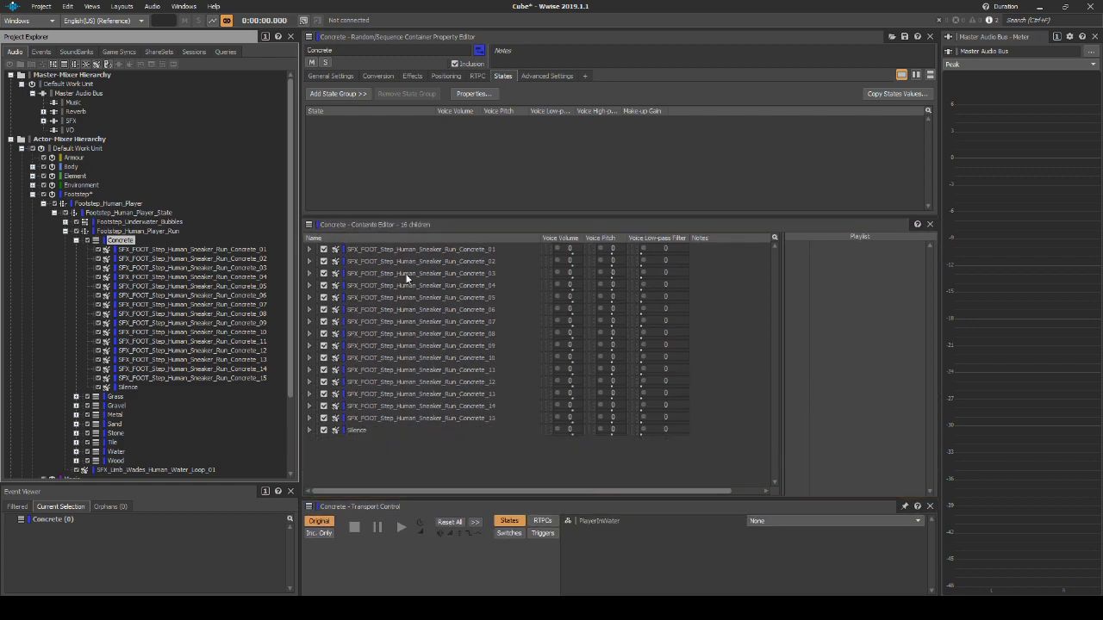
drag(415, 250, 827, 253)
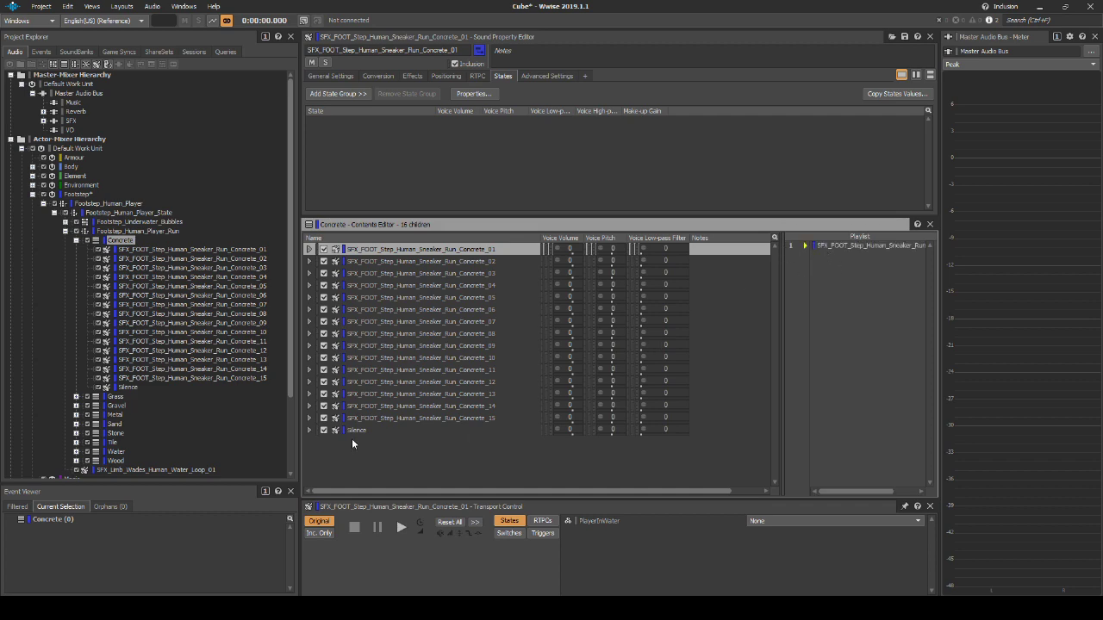
drag(351, 429, 851, 304)
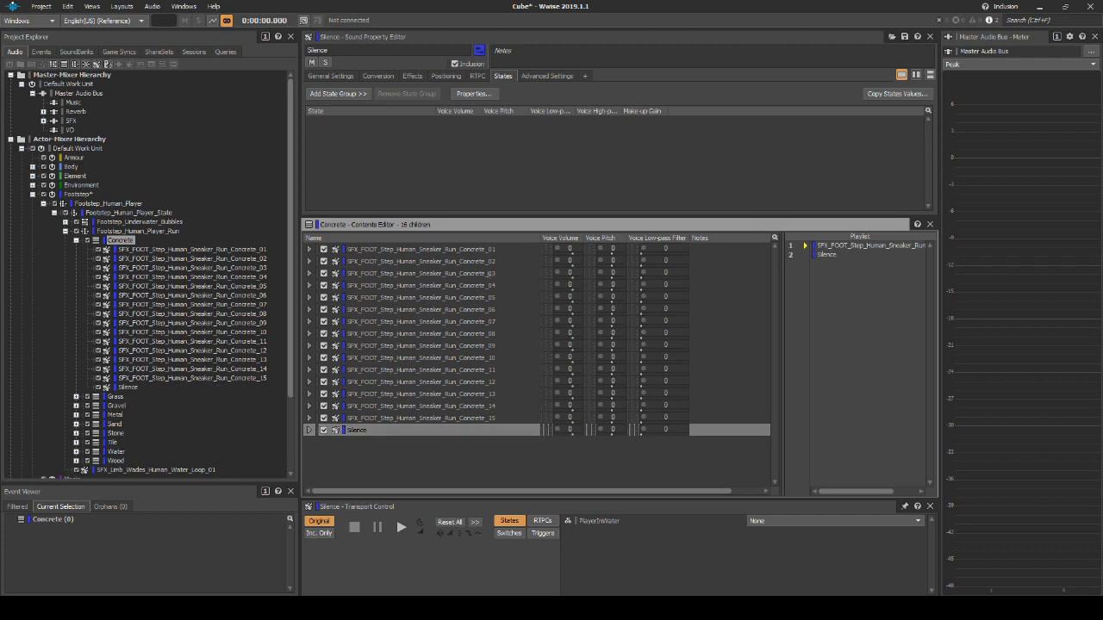
drag(481, 261, 861, 276)
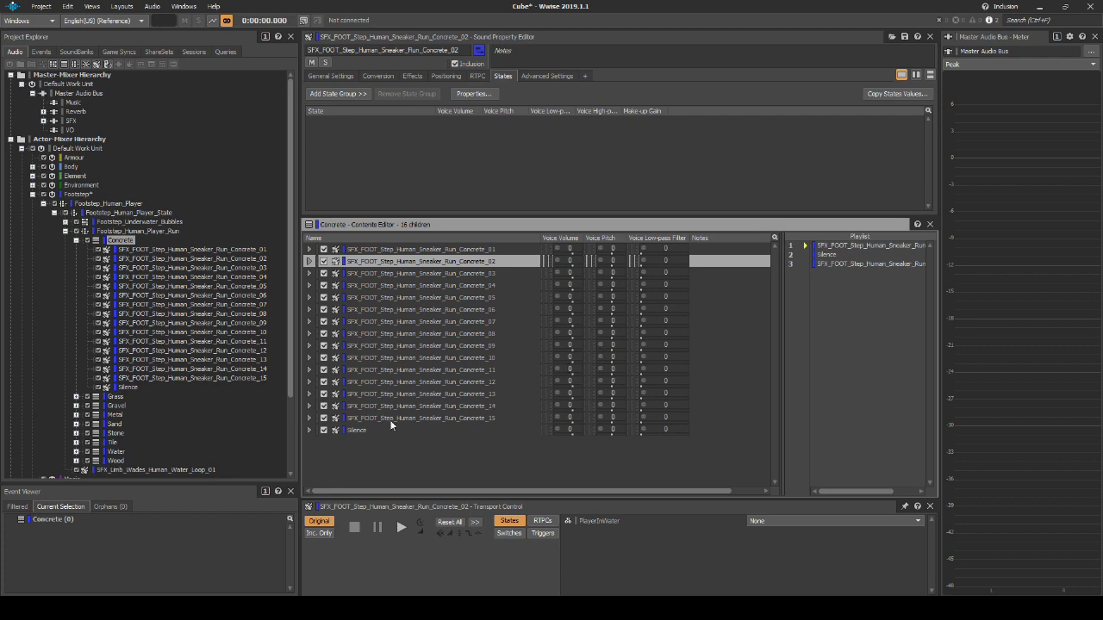
click(390, 424)
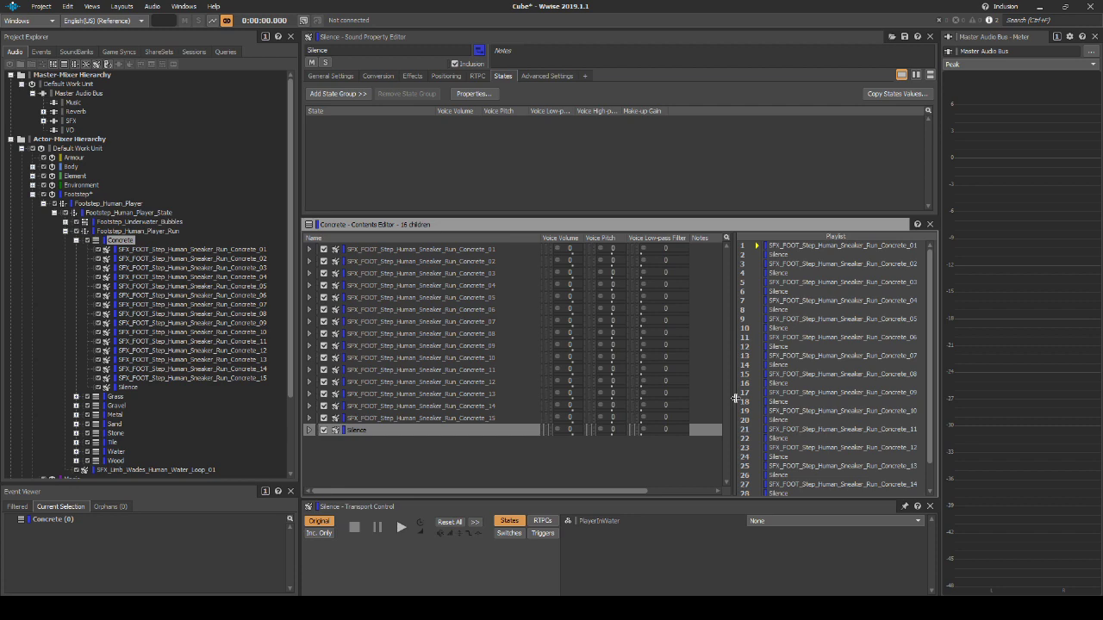
right_click(131, 388)
click(182, 246)
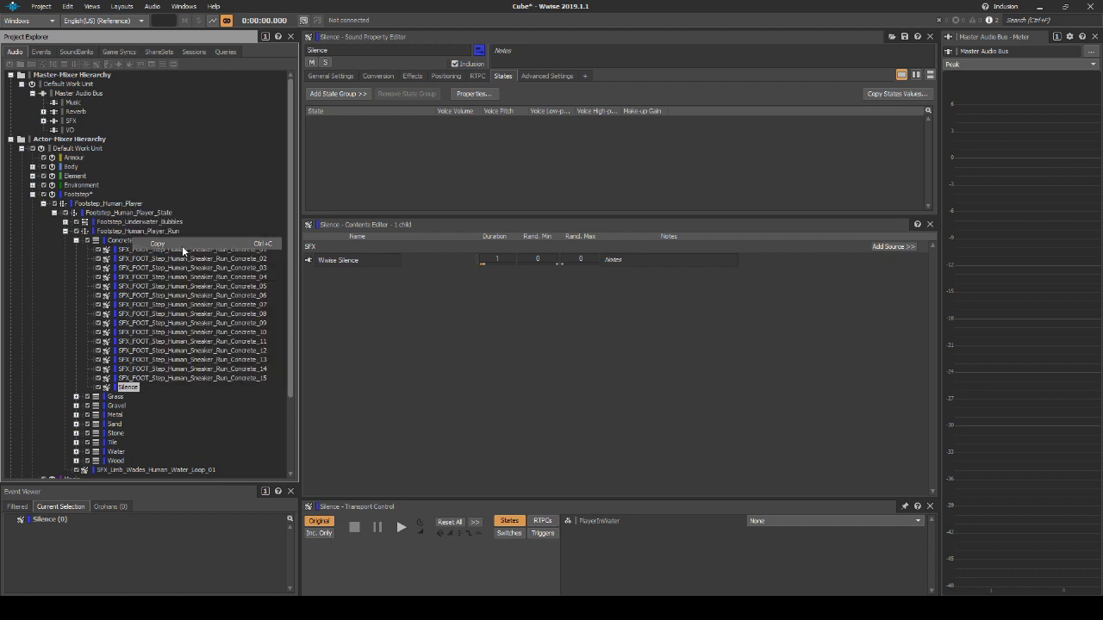
- Paste the Silence sound into the Grass container
click(116, 396)
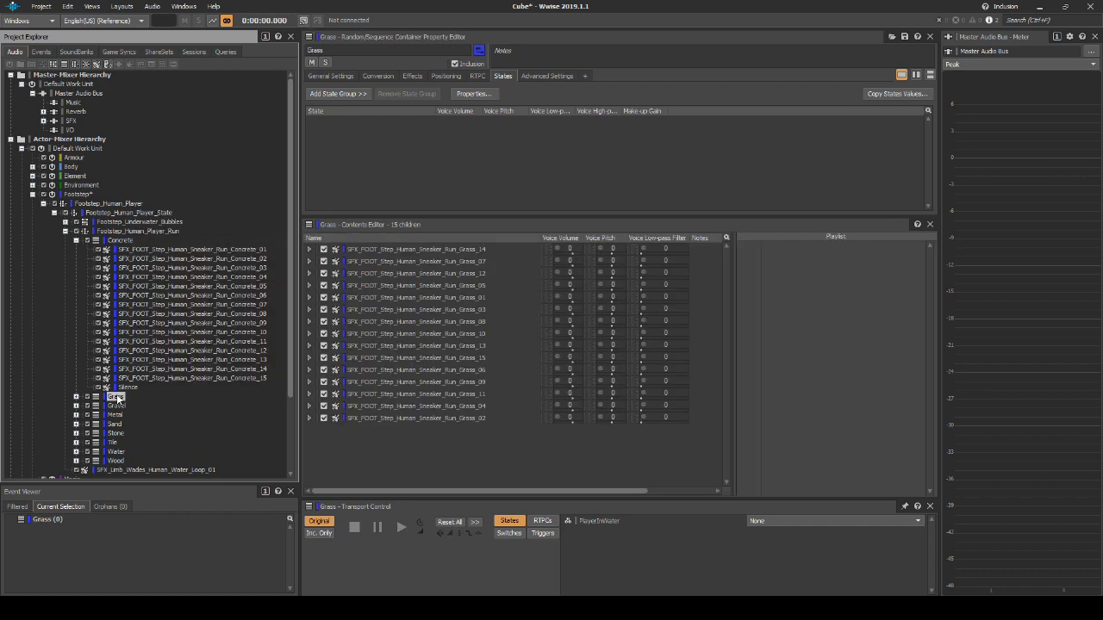
right_click(117, 396)
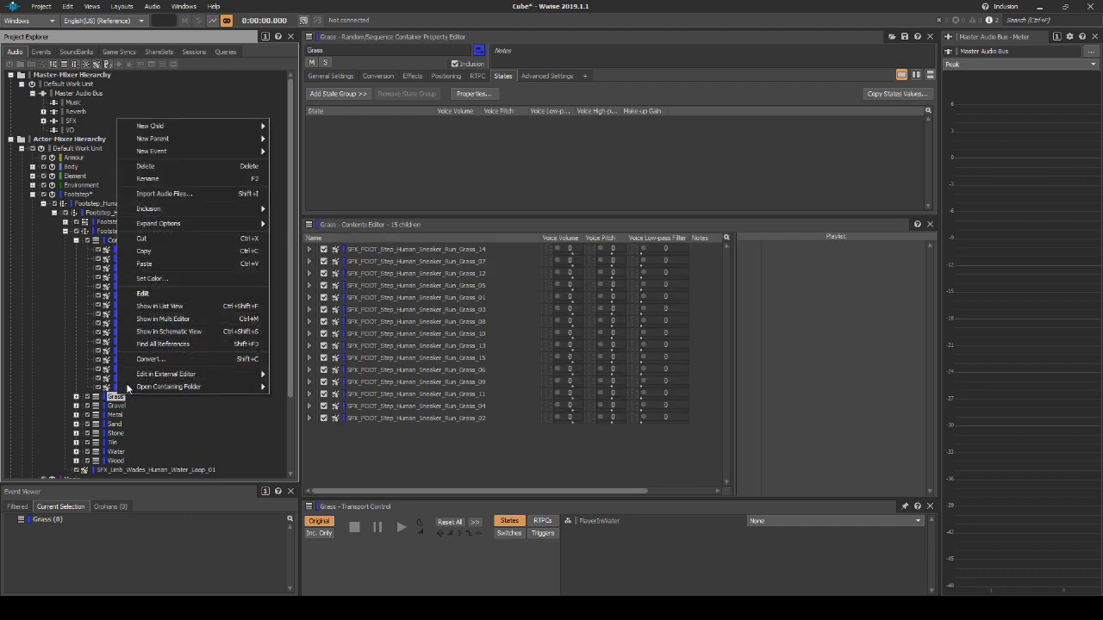
click(172, 265)
click(115, 323)
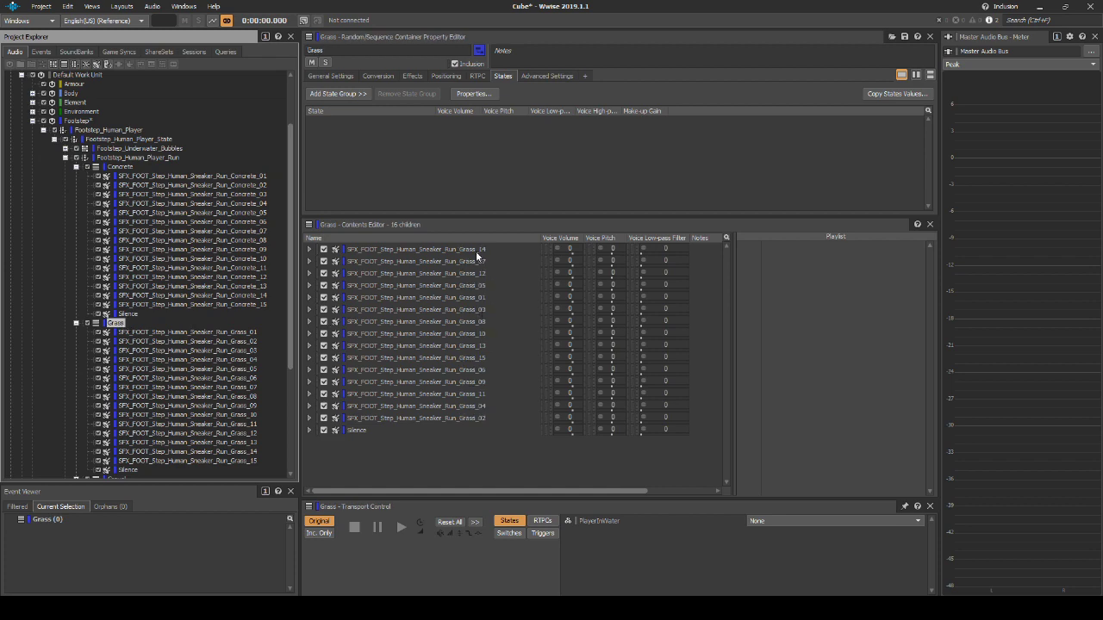
- Add Silence then Grass_02 after Grass_01 in the sequence playlist, and save the project
click(484, 297)
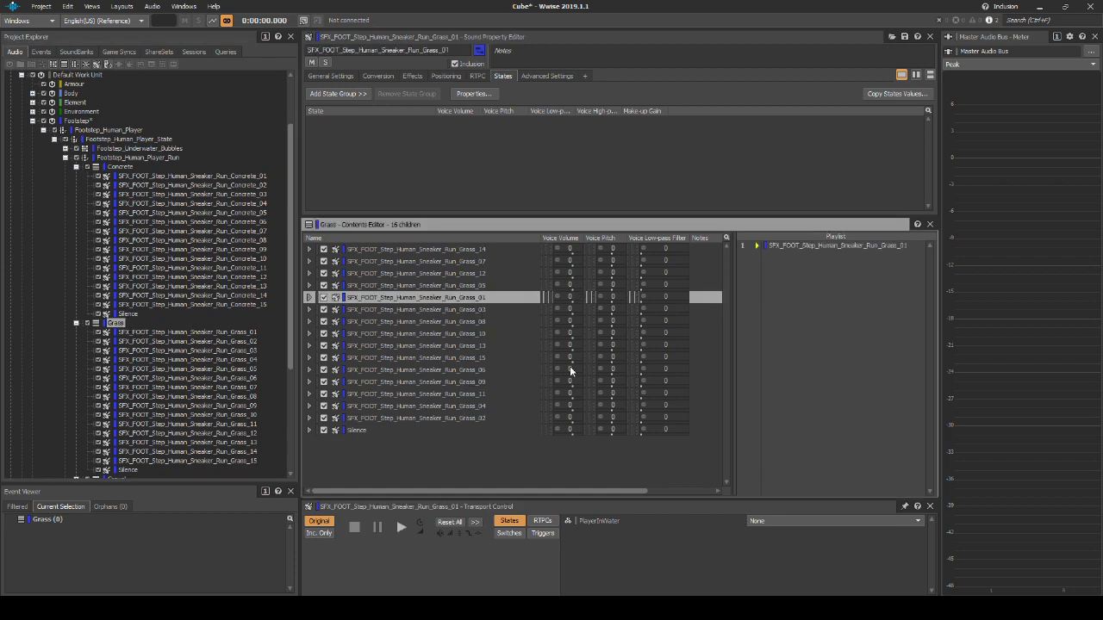
drag(362, 431, 817, 352)
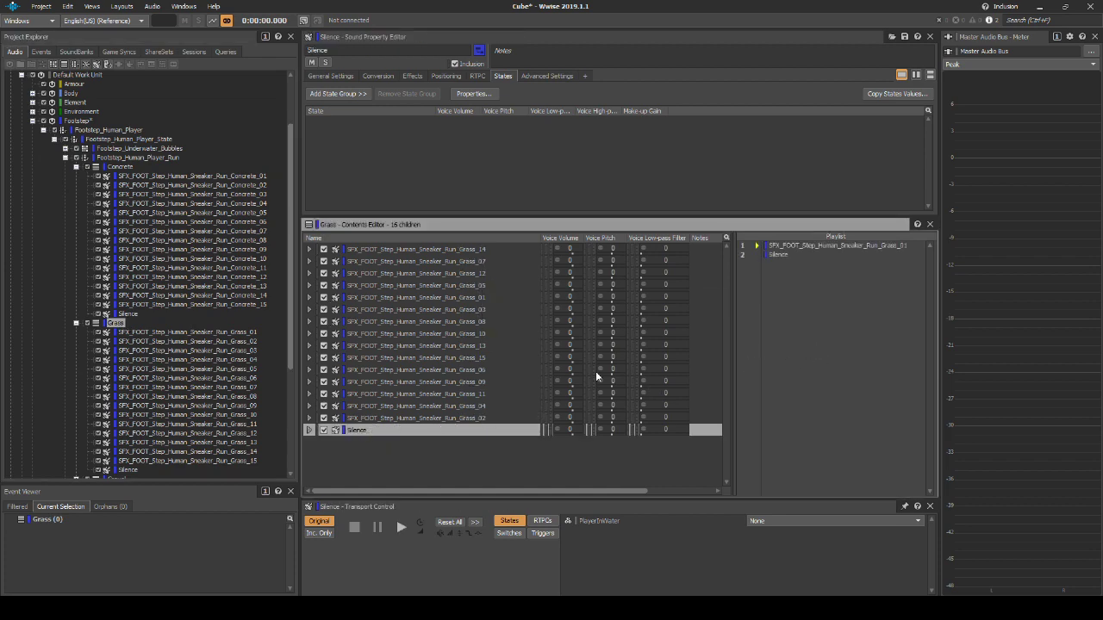
drag(481, 418, 798, 326)
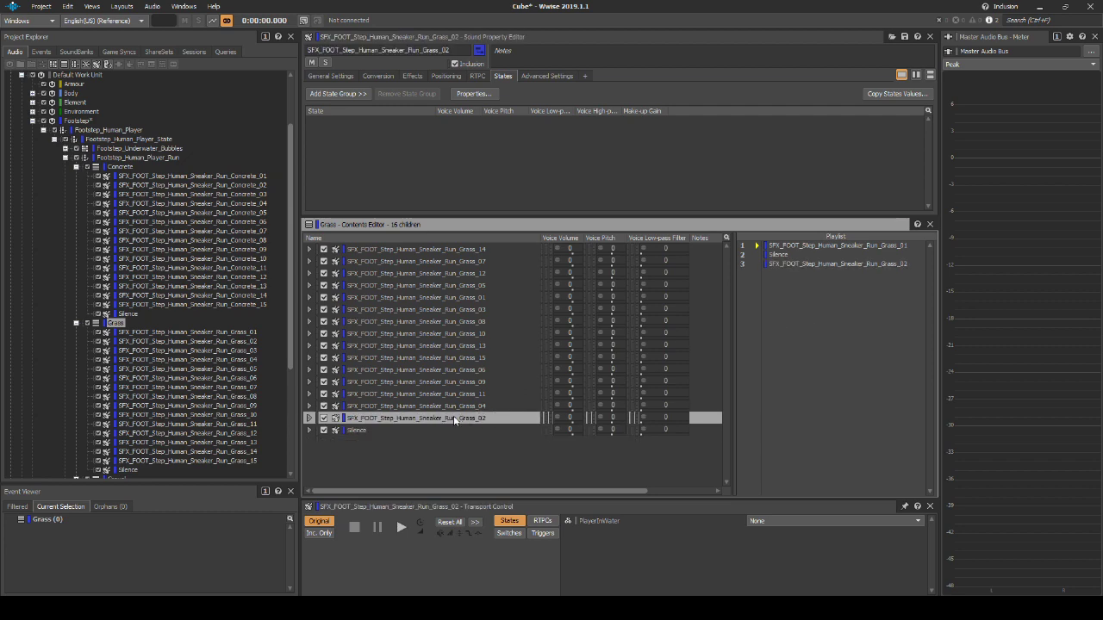
click(368, 431)
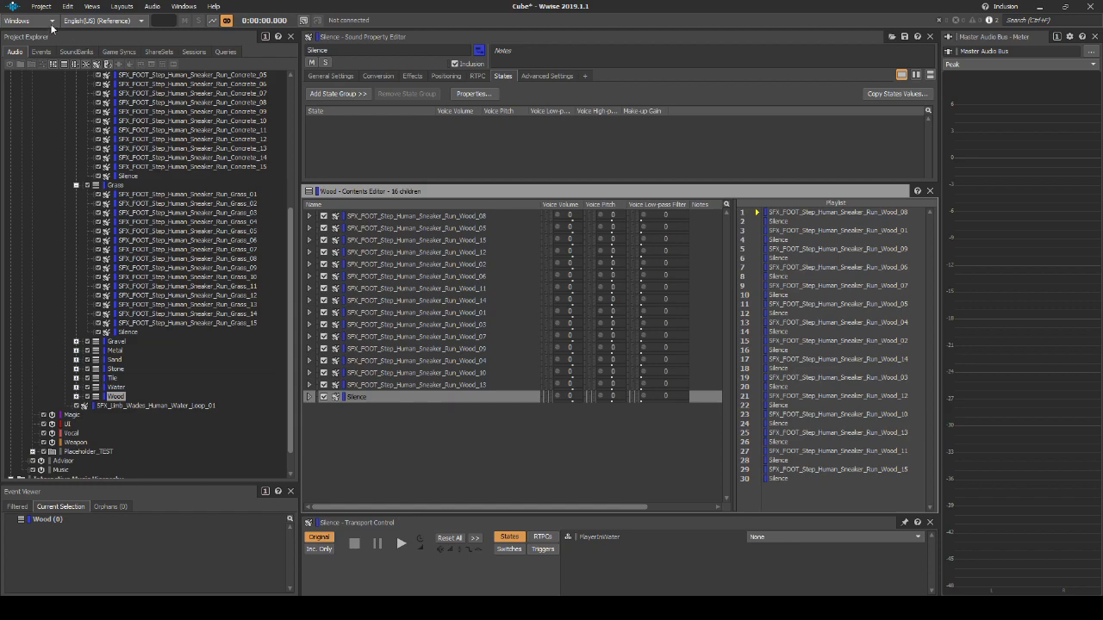
click(42, 7)
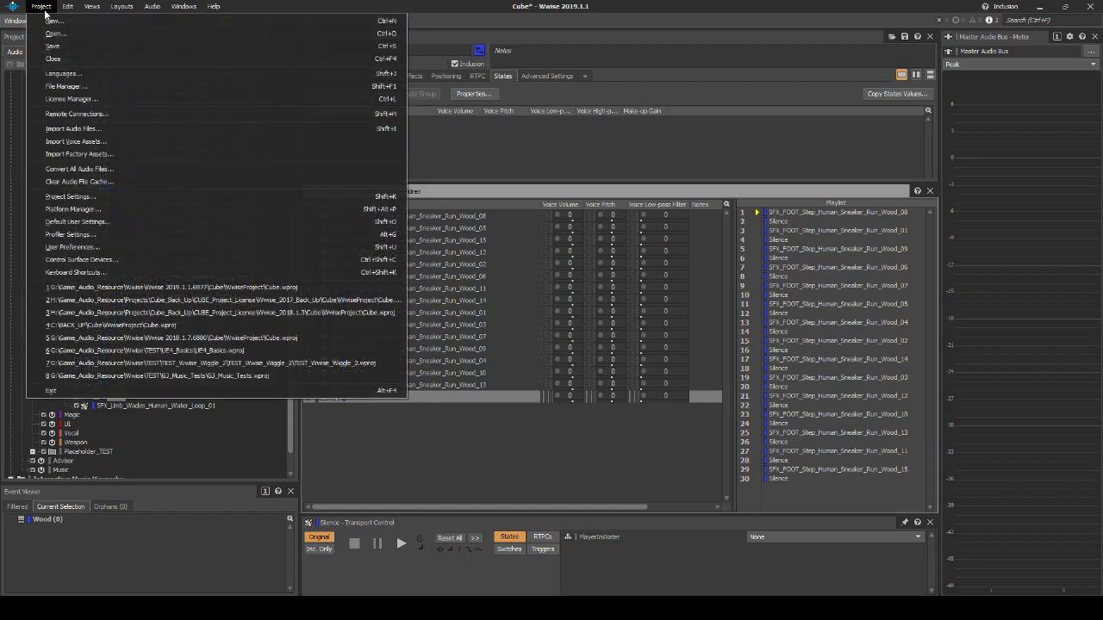
click(52, 45)
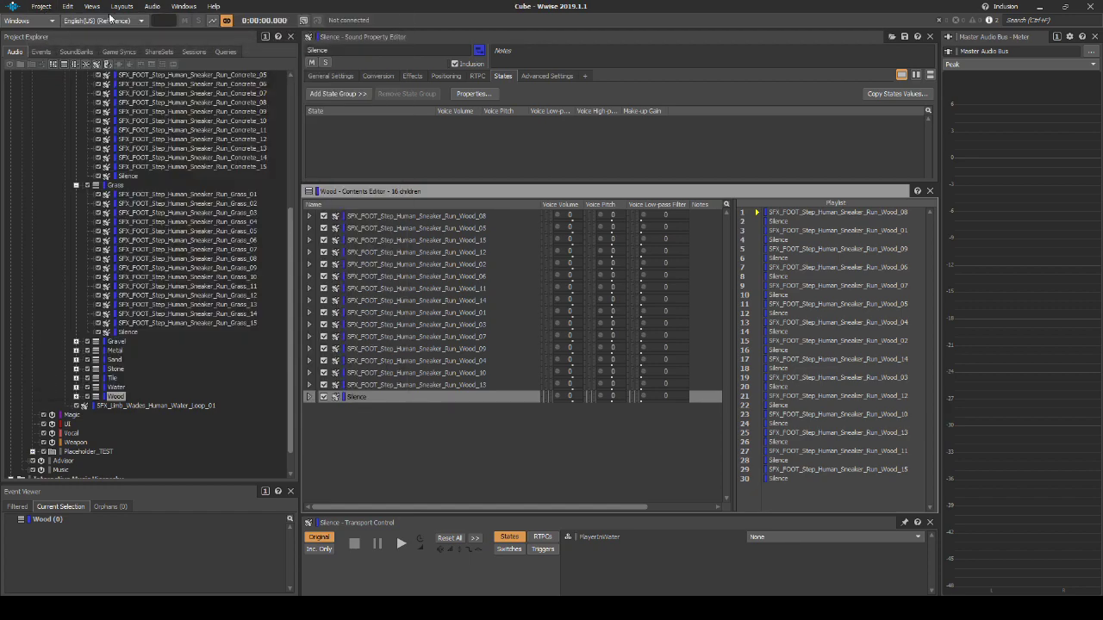
- Generate the soundbanks with F7 and close the generation report
key(F7)
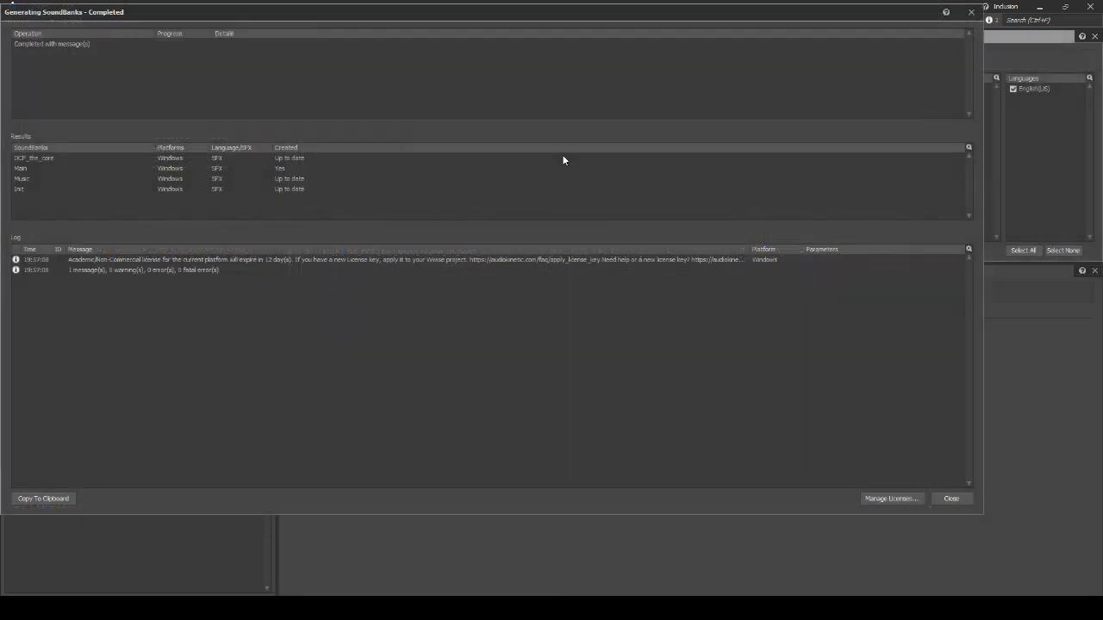
click(939, 497)
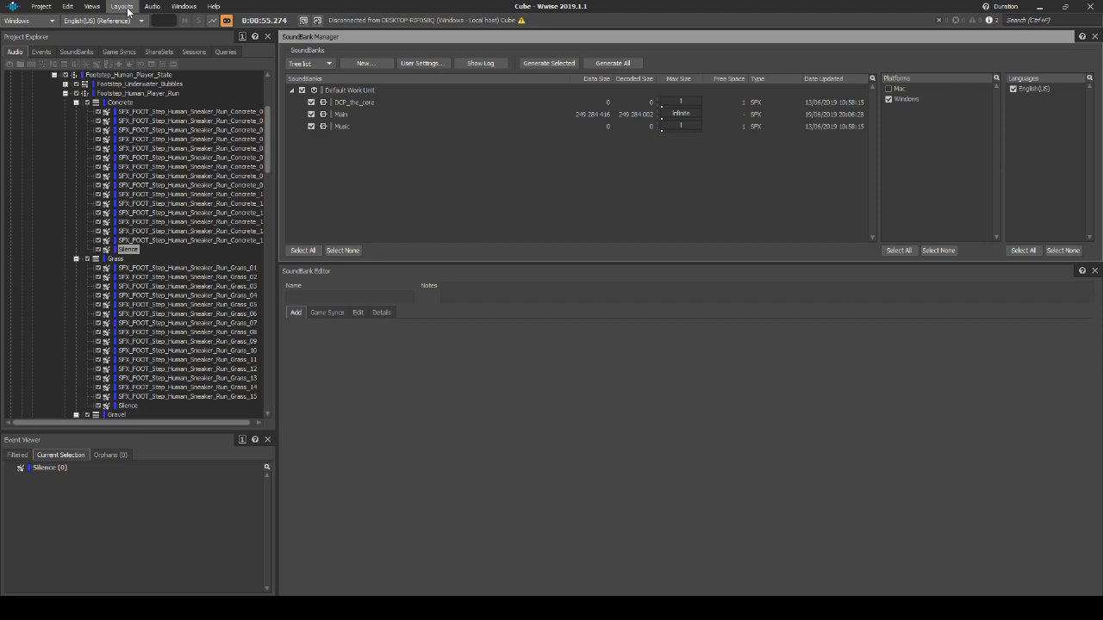
- In the Profiler layout, connect to the local Cube game and enlarge the capture log
click(128, 10)
click(142, 34)
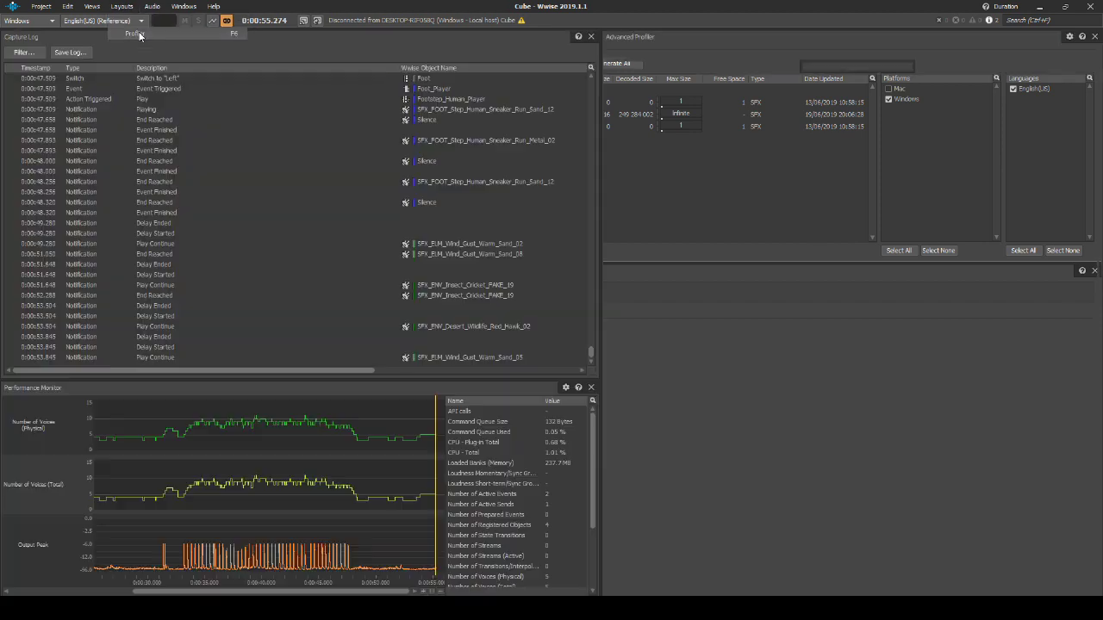
click(303, 20)
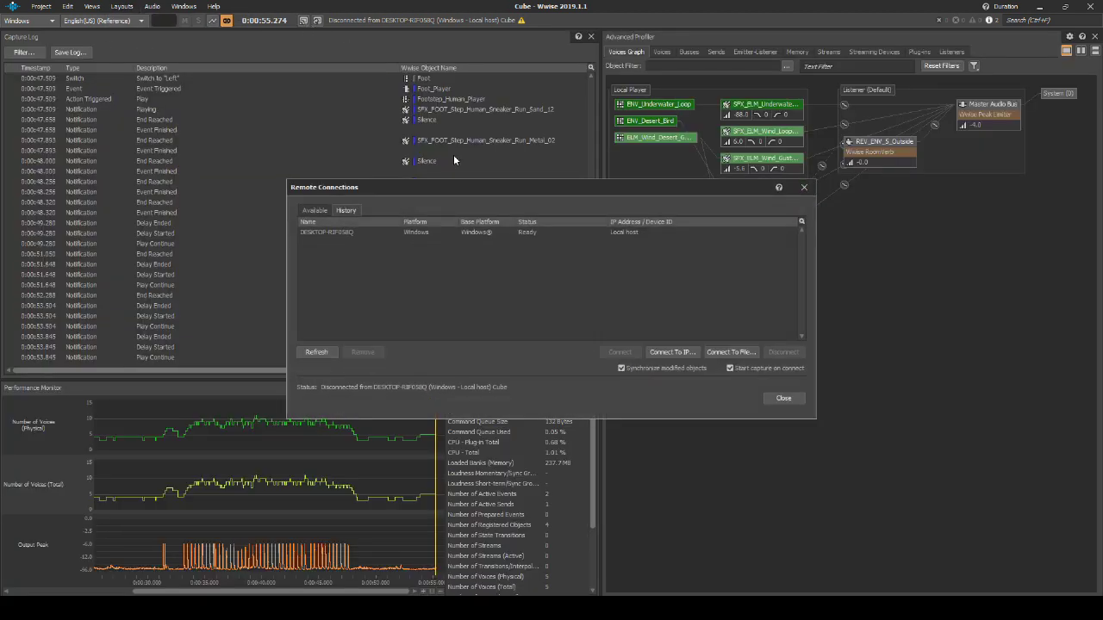
click(468, 232)
double_click(467, 229)
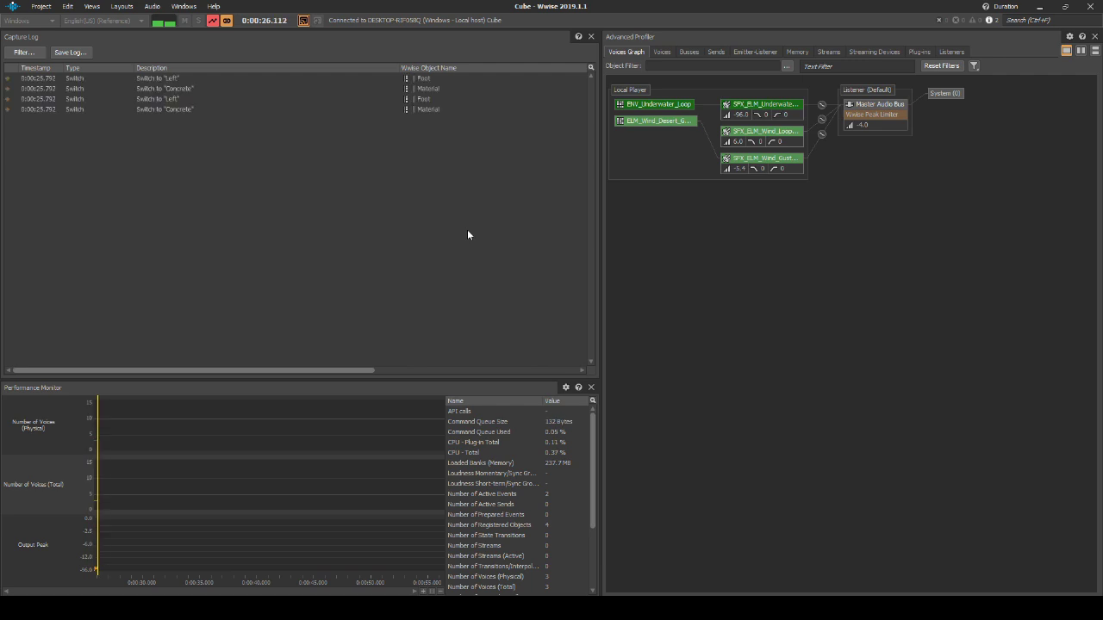
drag(506, 379, 509, 508)
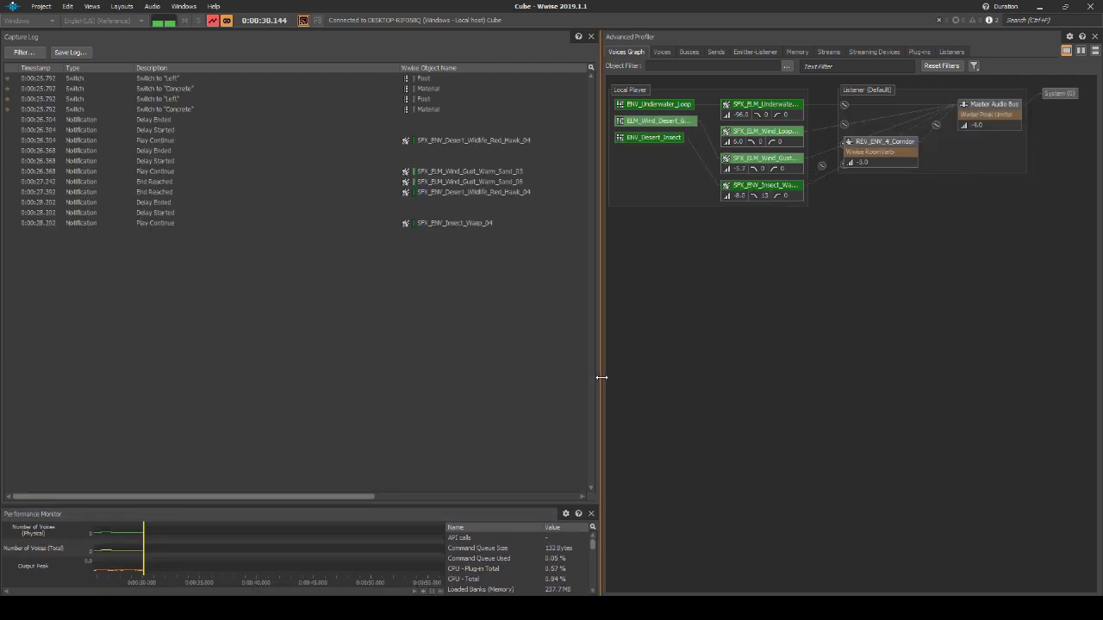
drag(601, 377, 602, 376)
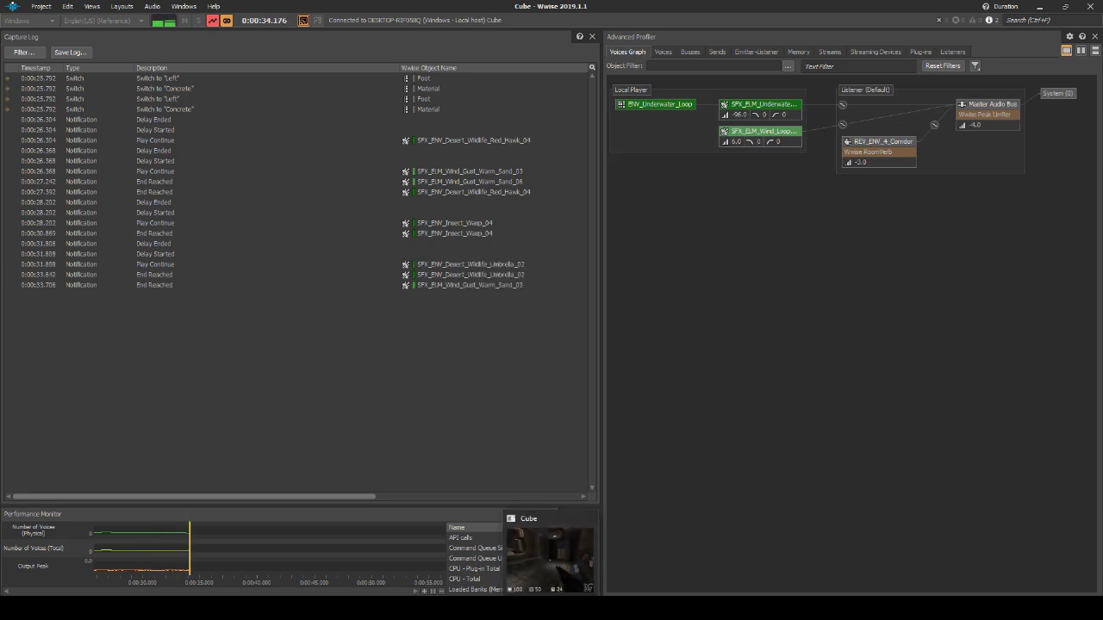
- Walk the player through the corridor and sandy courtyard into the metal-floored room
click(550, 556)
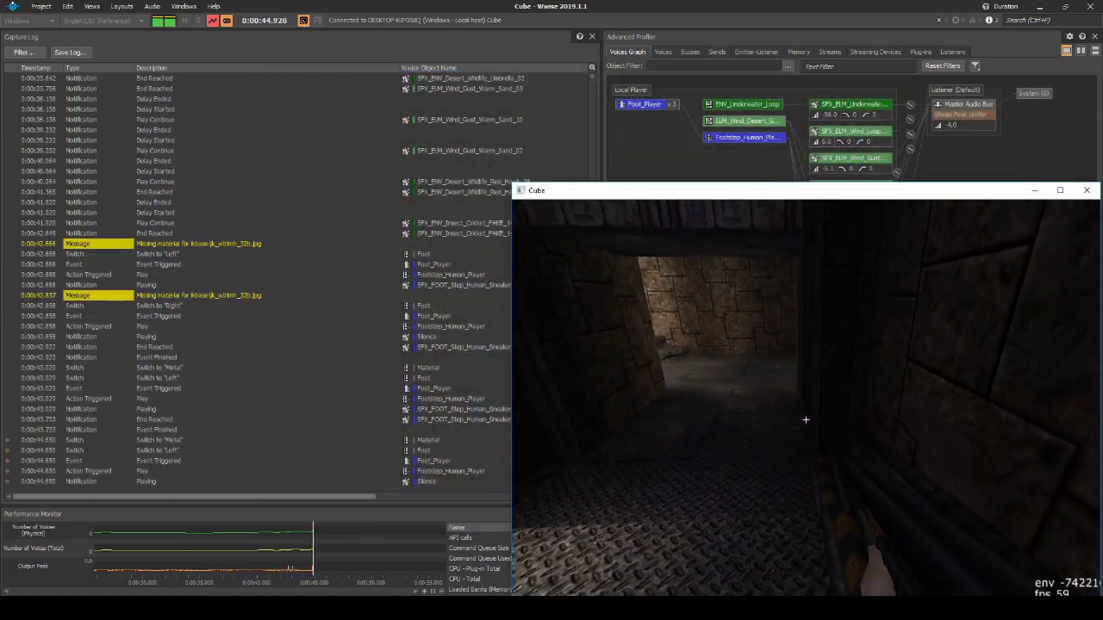
key(w)
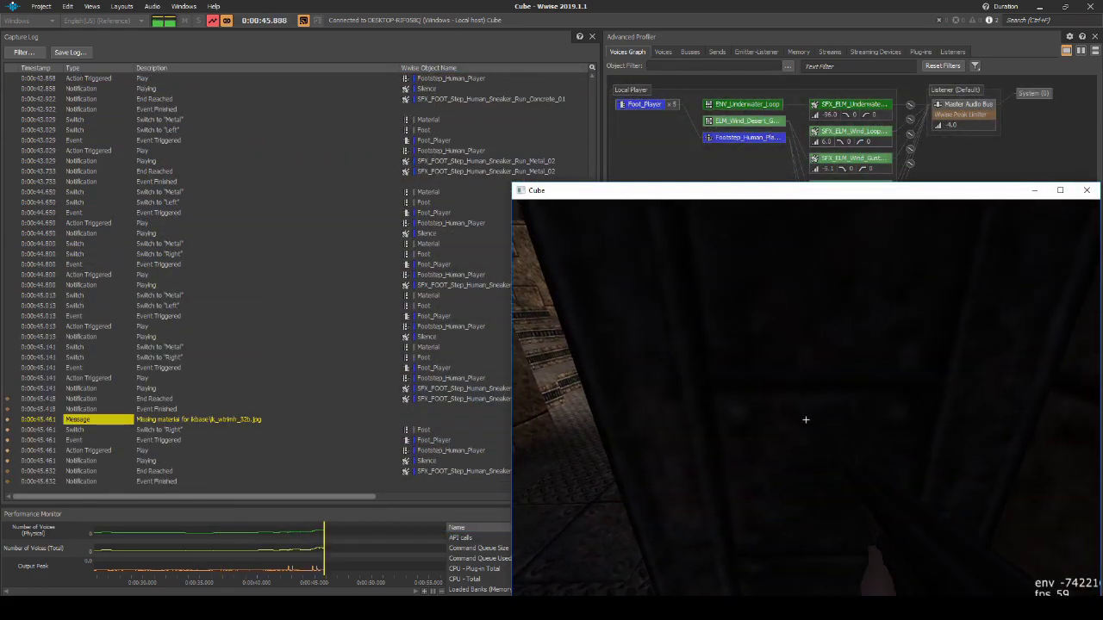
key(w)
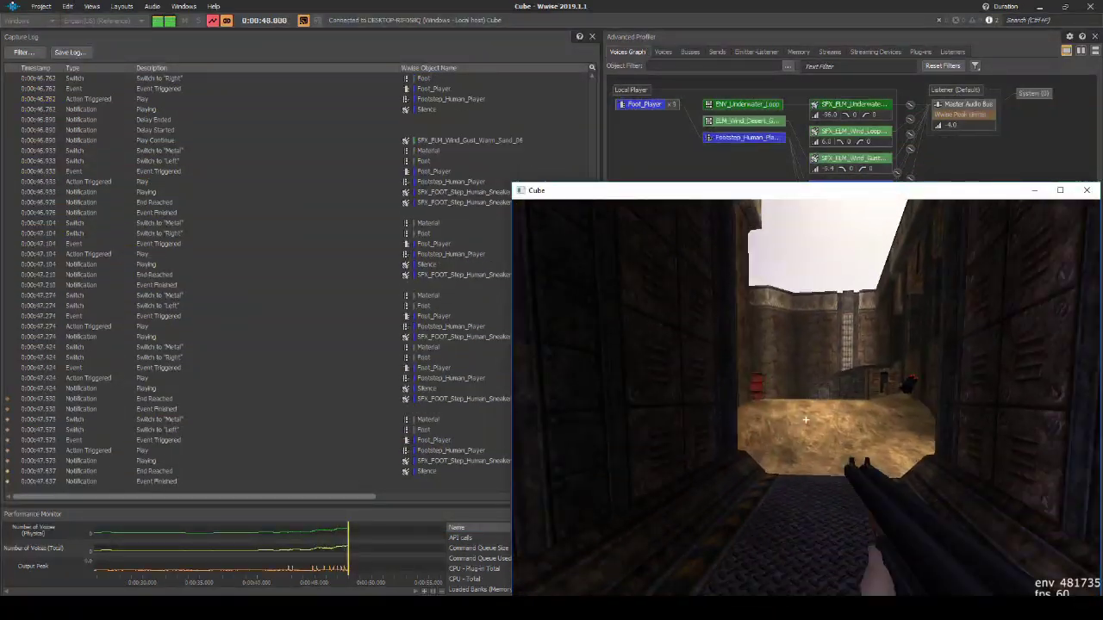
key(w)
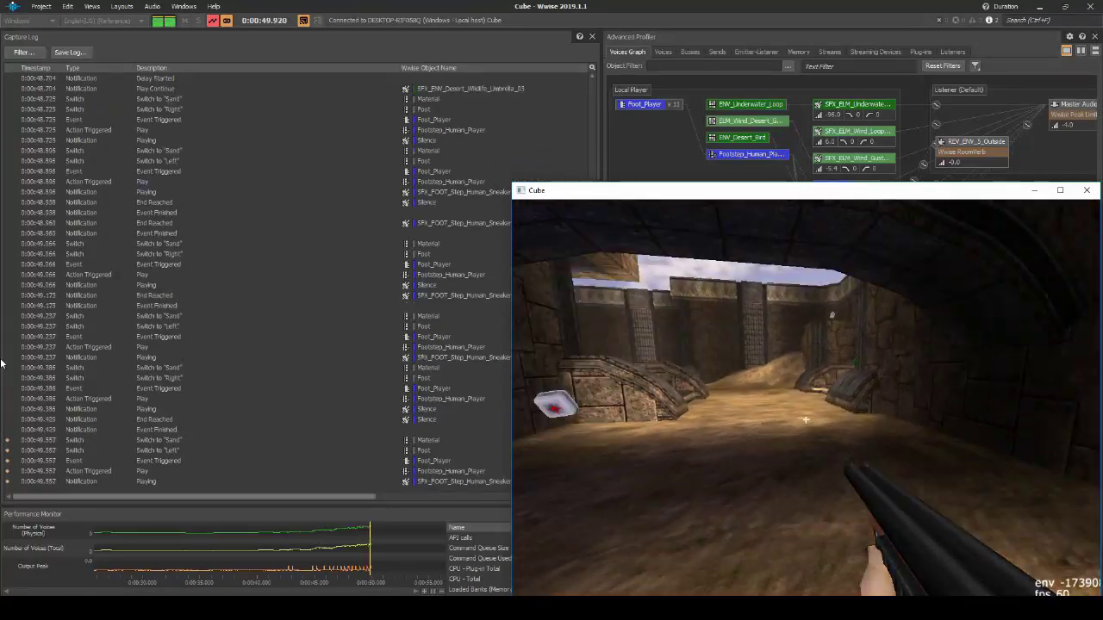
key(w)
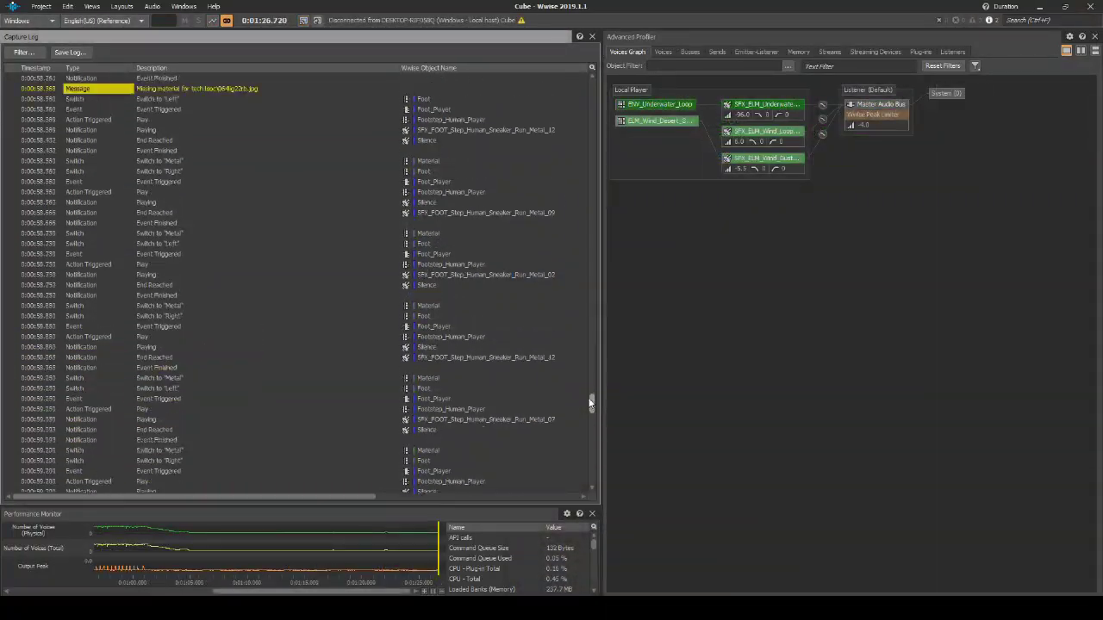
drag(589, 379, 585, 333)
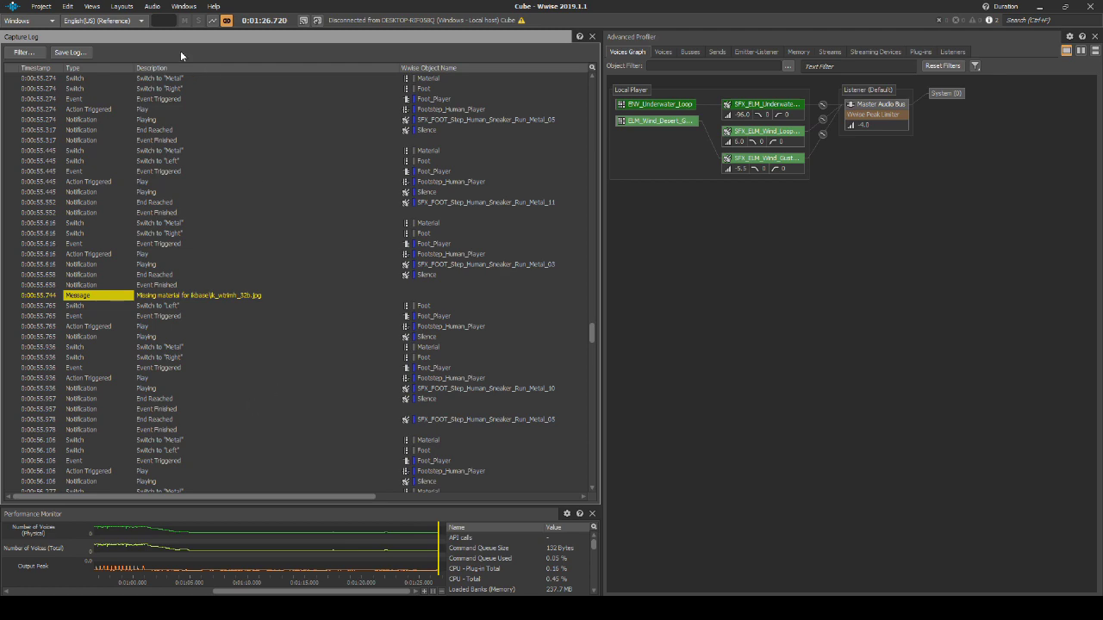
- Generate the project's Integrity Report, then close it
click(91, 6)
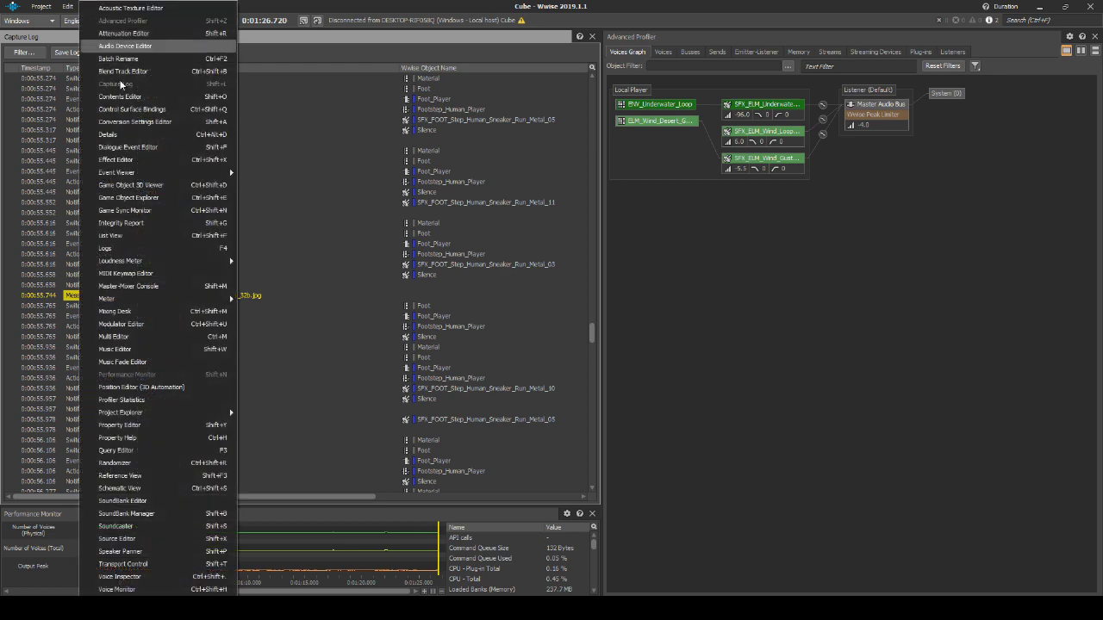
click(141, 223)
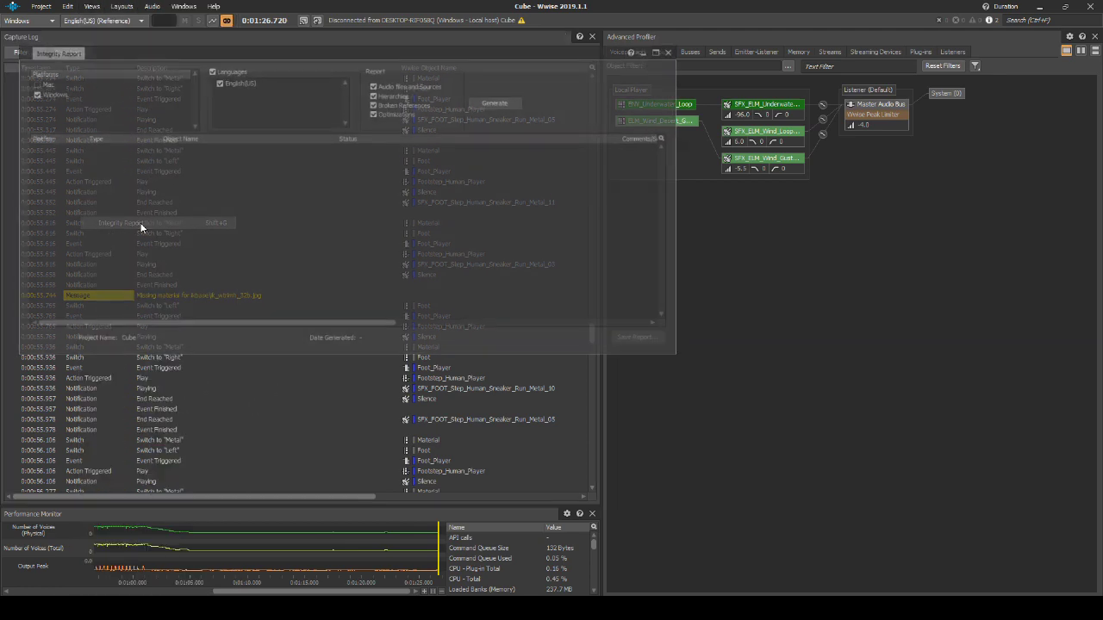
click(496, 103)
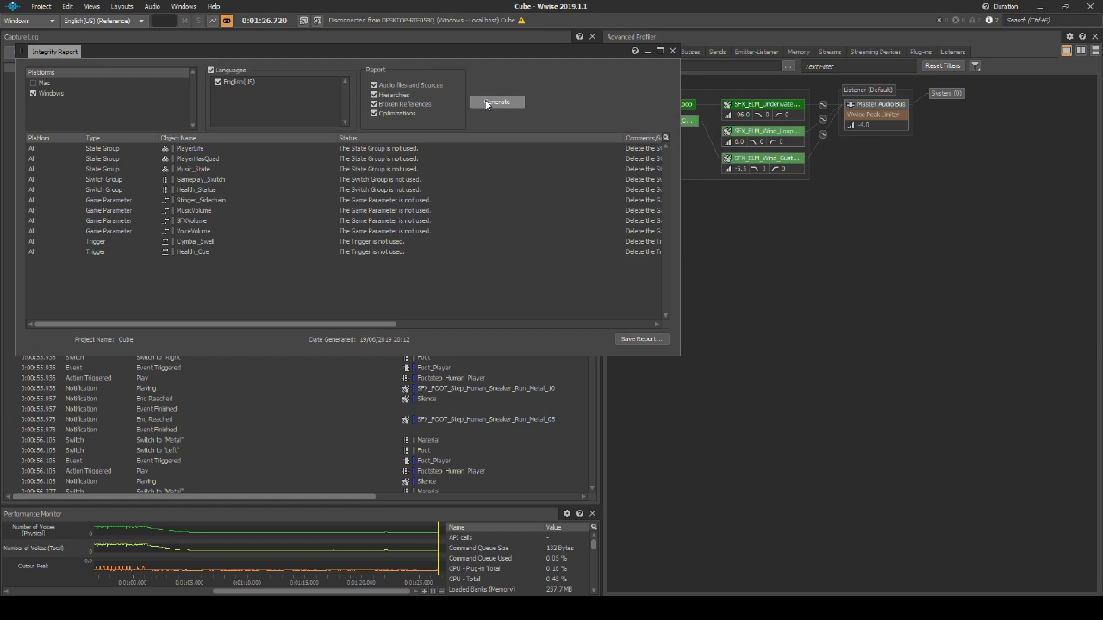
click(673, 53)
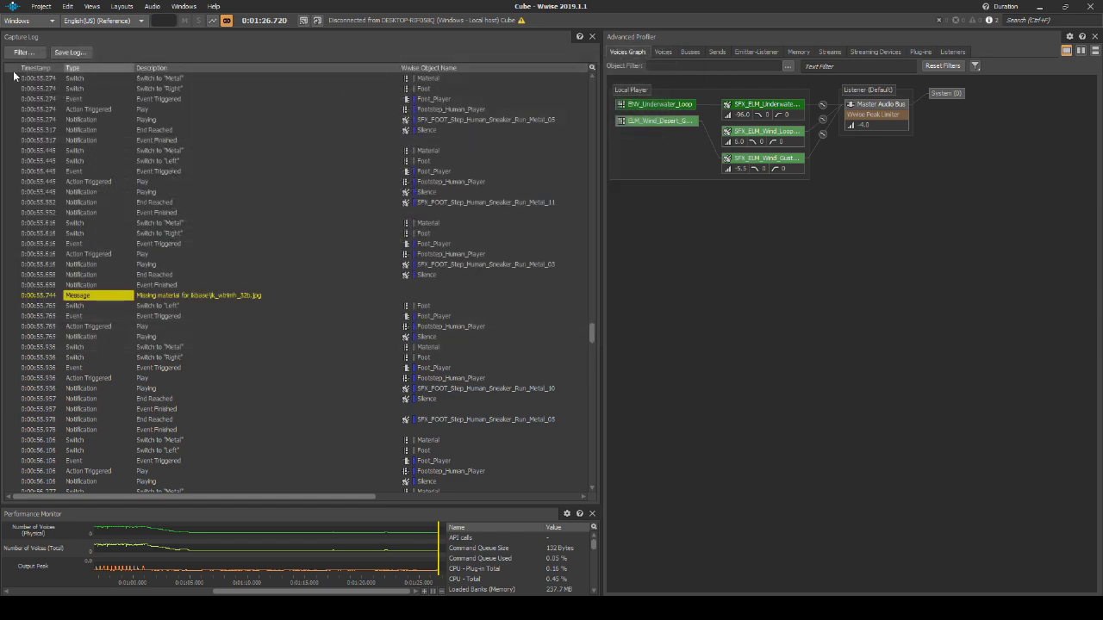
- Switch to the SoundBank layout and generate all soundbanks
click(39, 6)
click(39, 6)
click(121, 6)
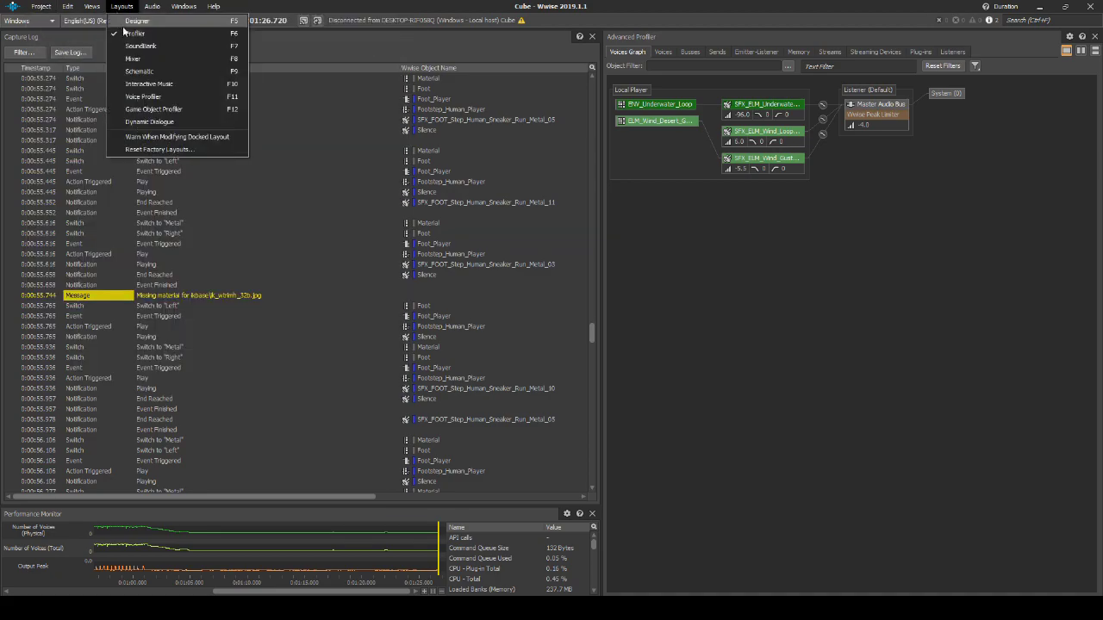
click(141, 45)
click(538, 65)
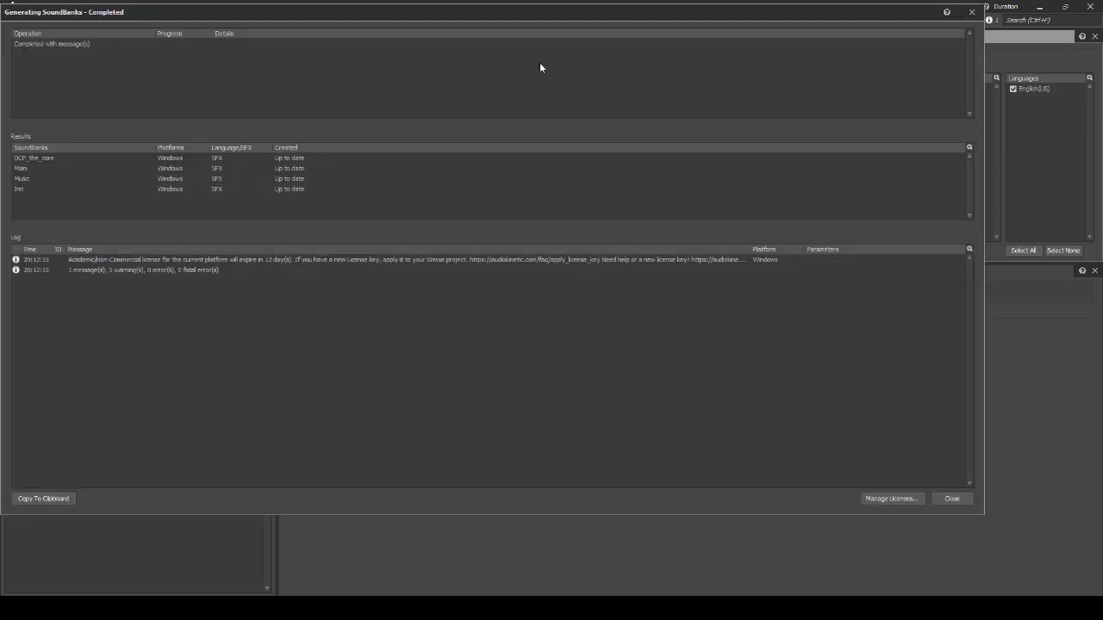